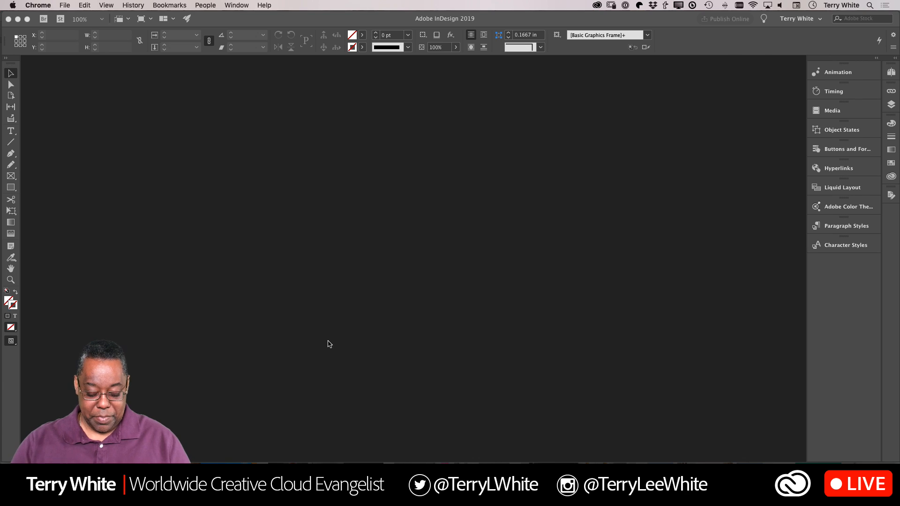
Step: Switch to Chrome, load stock.adobe.com in a new window and go to the Templates section
{"action": "key", "text": "super+n"}
{"action": "type", "text": "stock.adobe.com"}
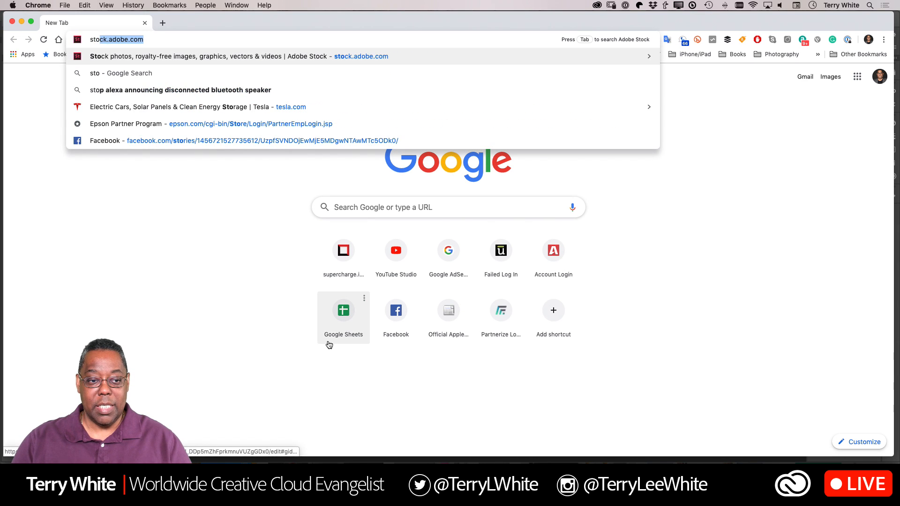
{"action": "key", "text": "Return"}
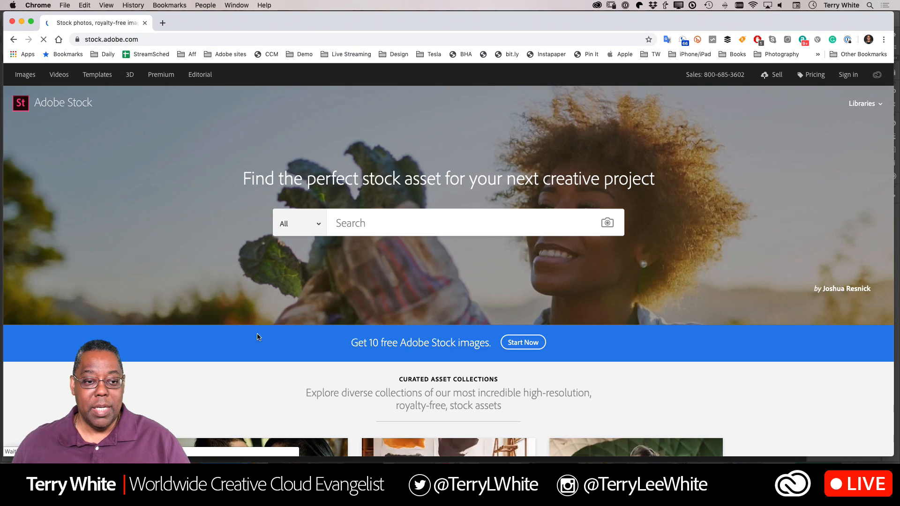
{"action": "left_click", "coordinate": [97, 74]}
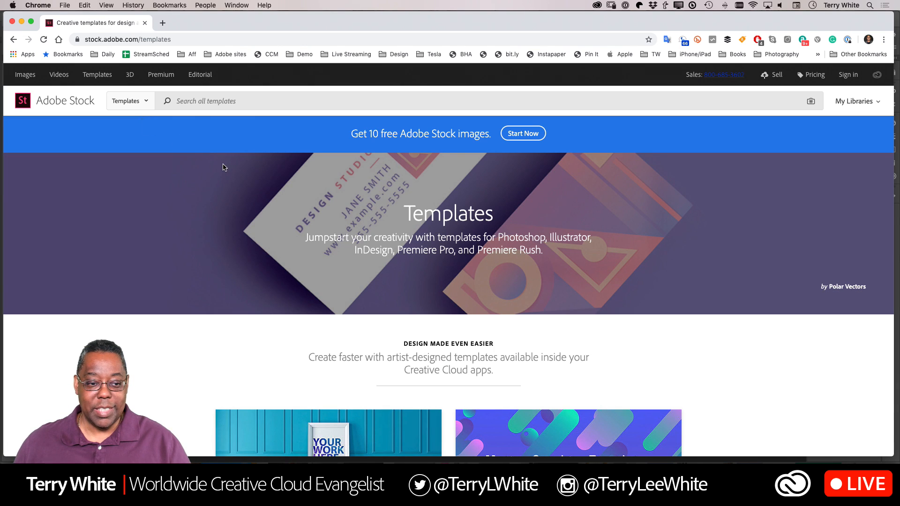
Step: Search the Adobe Stock templates for "catalog"
{"action": "left_click", "coordinate": [147, 104]}
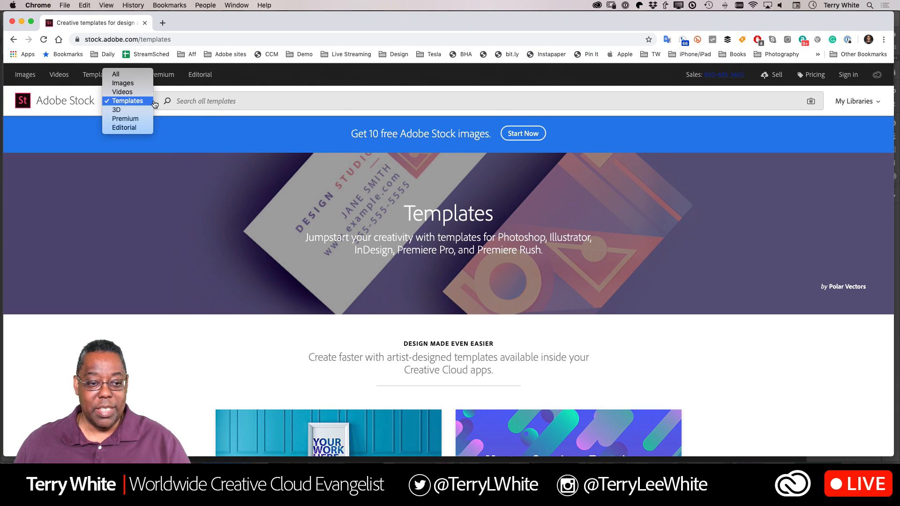
{"action": "left_click", "coordinate": [196, 102]}
{"action": "left_click", "coordinate": [211, 102]}
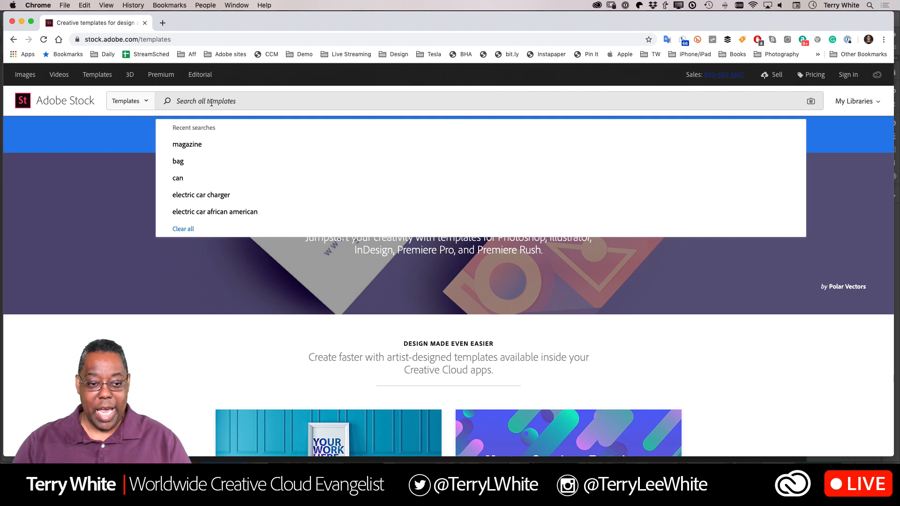
{"action": "type", "text": "catalog"}
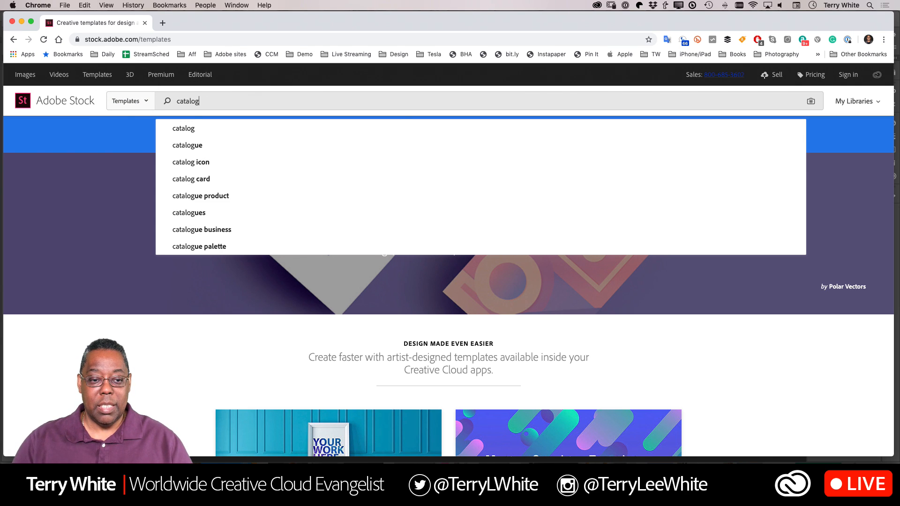
{"action": "key", "text": "Return"}
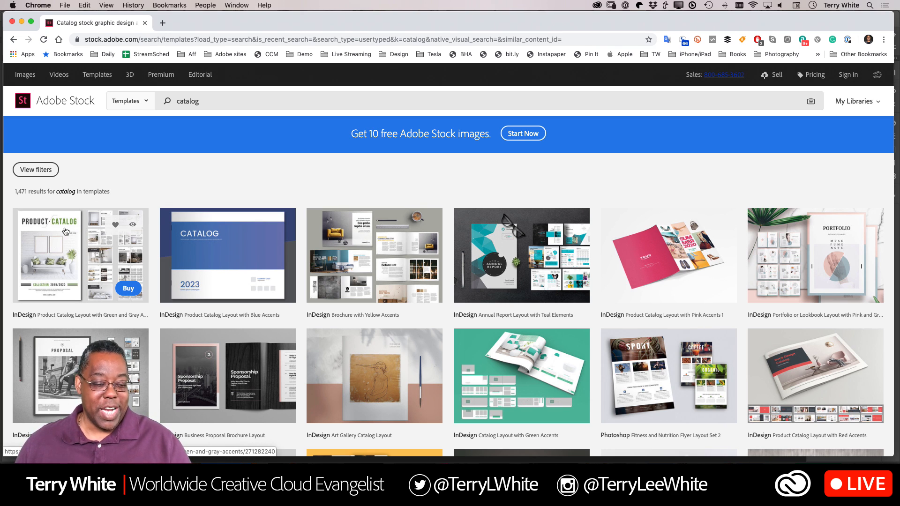
Step: Switch to InDesign and open the recent document Nested Styles Catalog.indd
{"action": "key", "text": "super+Tab"}
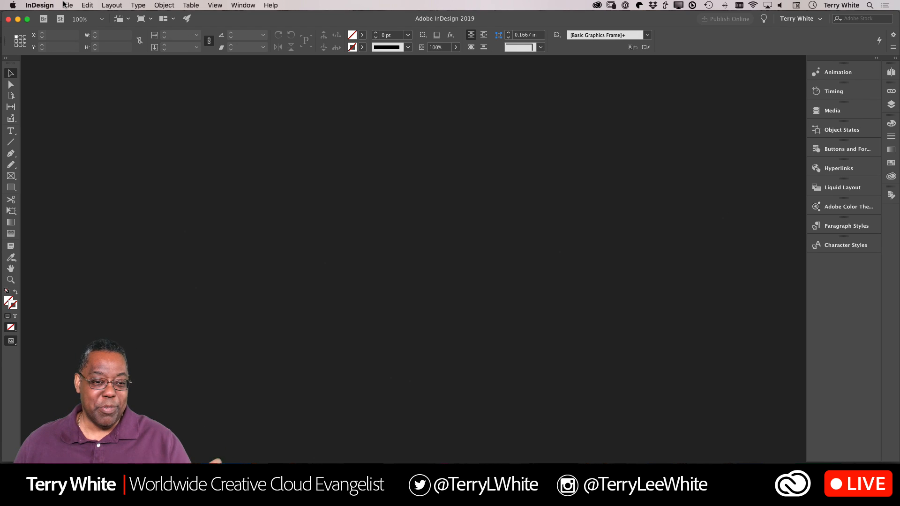
{"action": "left_click", "coordinate": [66, 5]}
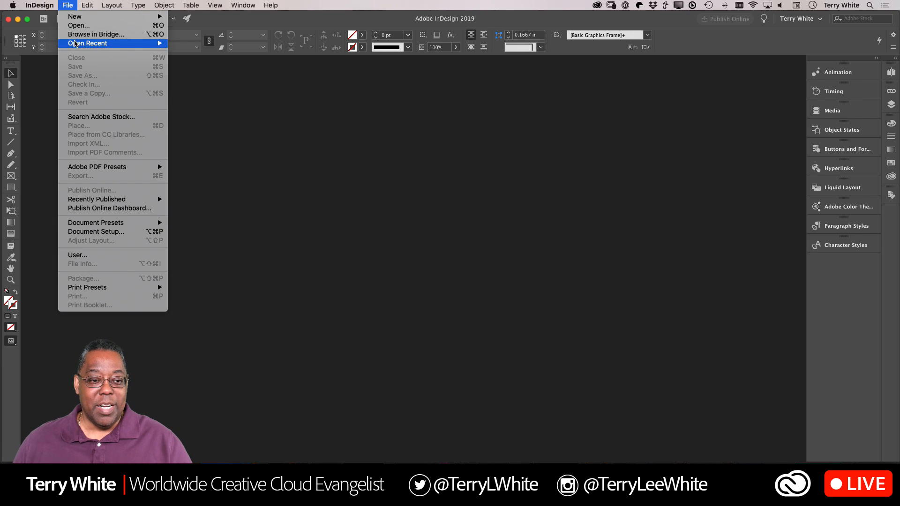
{"action": "mouse_move", "coordinate": [111, 43]}
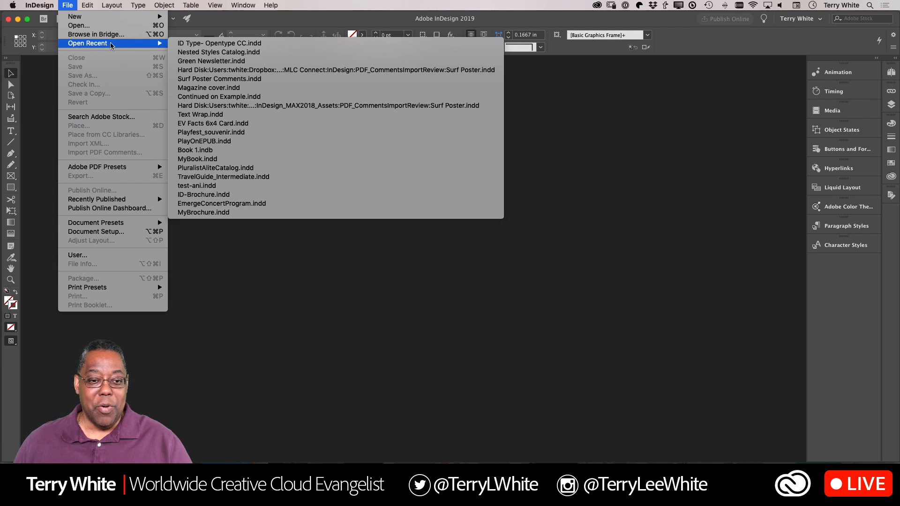
{"action": "left_click", "coordinate": [190, 53]}
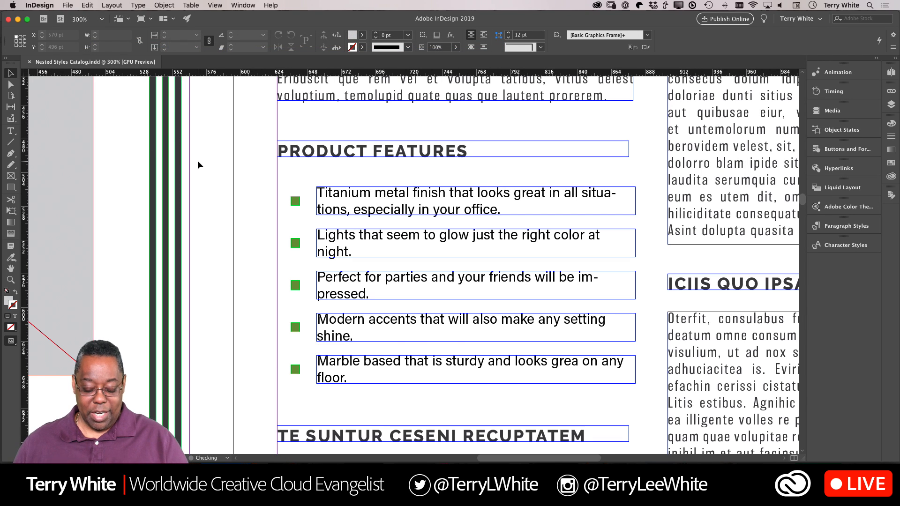
Step: Look over the catalog's spreads from the cover to the Living Room Name spread, then examine its Product Features list up close
{"action": "key", "text": "super+alt+0"}
{"action": "scroll", "coordinate": [198, 165], "scroll_direction": "down", "scroll_amount": 15}
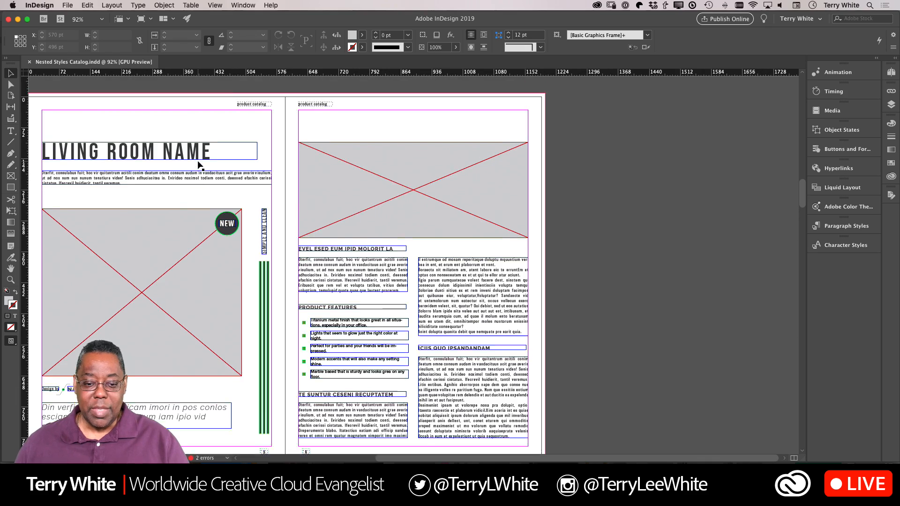
{"action": "scroll", "coordinate": [198, 166], "scroll_direction": "up", "scroll_amount": 15}
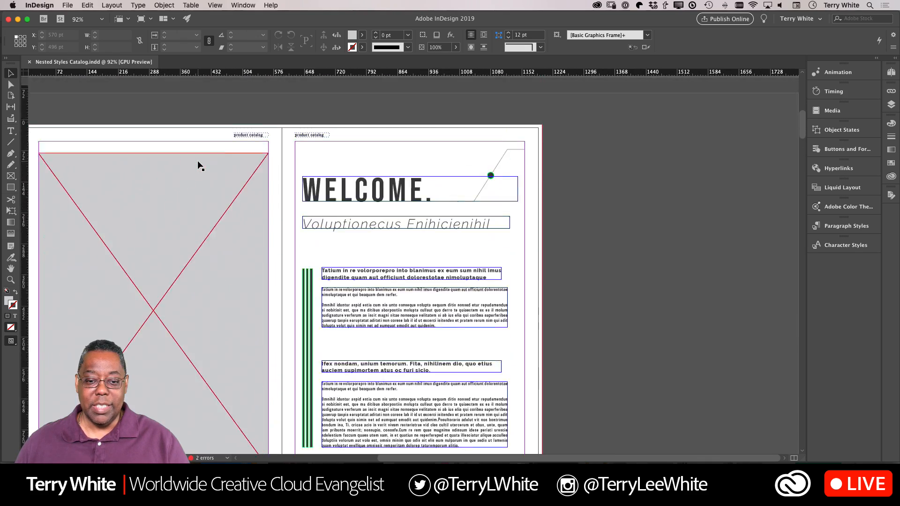
{"action": "scroll", "coordinate": [198, 165], "scroll_direction": "down", "scroll_amount": 10}
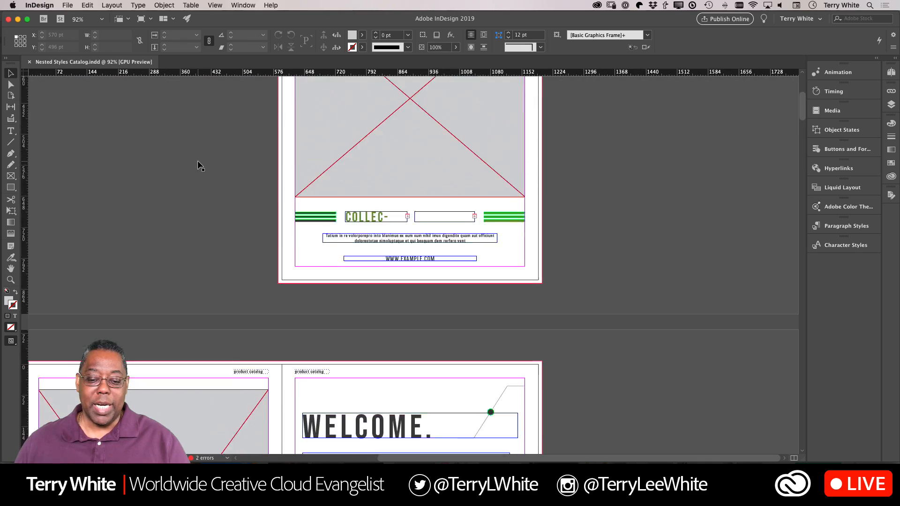
{"action": "scroll", "coordinate": [198, 162], "scroll_direction": "down", "scroll_amount": 15}
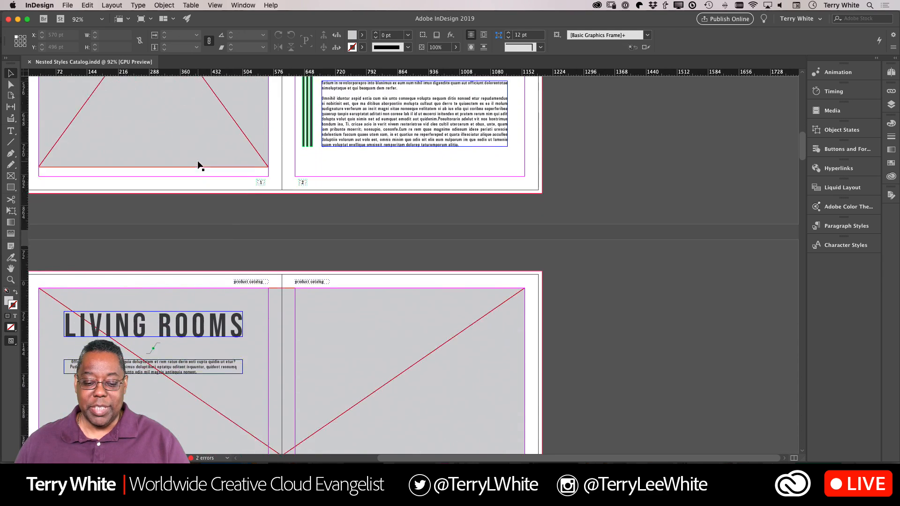
{"action": "scroll", "coordinate": [198, 162], "scroll_direction": "down", "scroll_amount": 5}
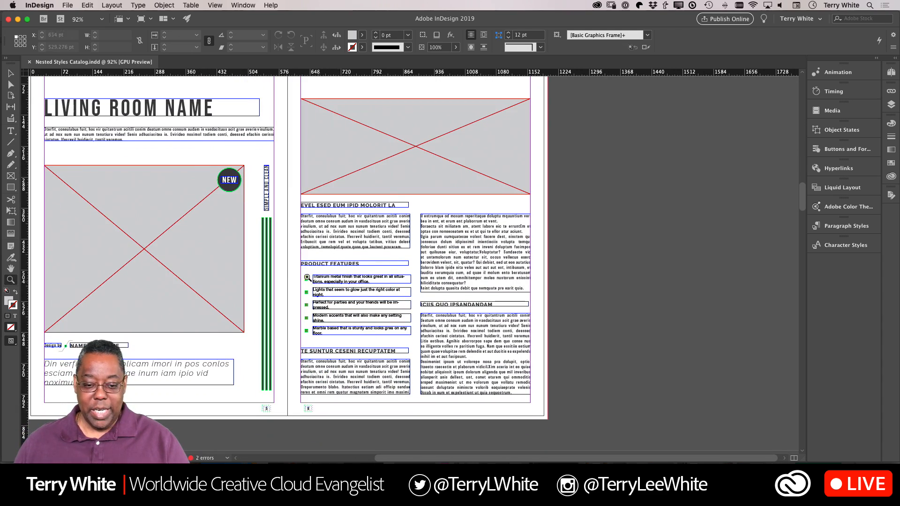
{"action": "key", "text": "z"}
{"action": "left_click_drag", "start_coordinate": [291, 258], "coordinate": [346, 246]}
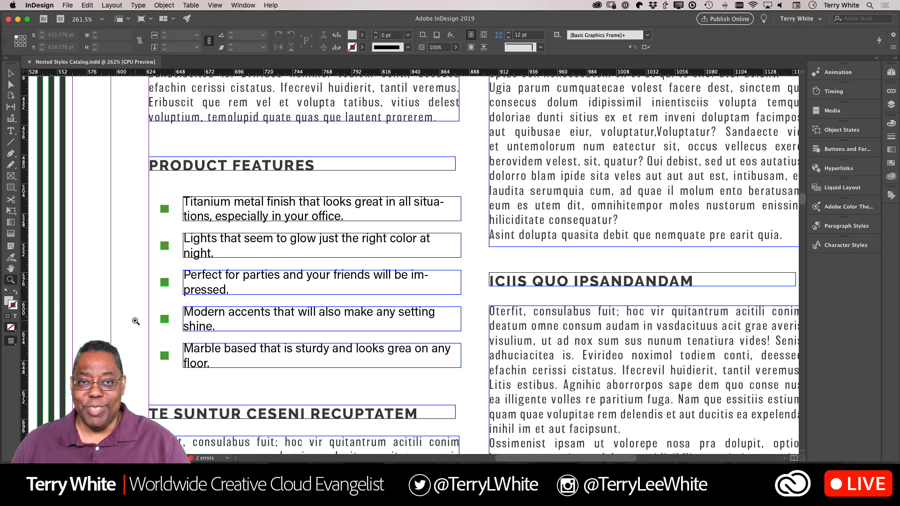
{"action": "scroll", "coordinate": [161, 215], "scroll_direction": "up", "scroll_amount": 2}
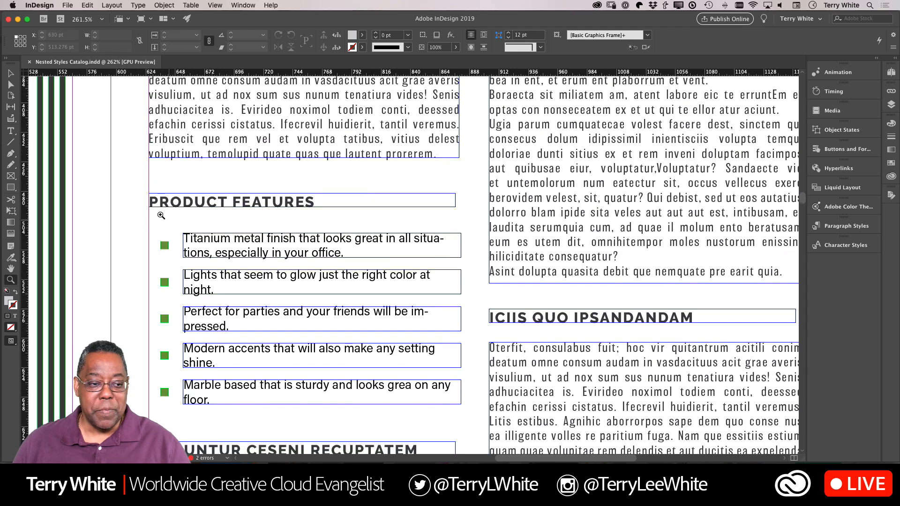
{"action": "scroll", "coordinate": [161, 216], "scroll_direction": "up", "scroll_amount": 1}
Step: Set the word "Titanium" in the first Product Features bullet to Acumin Pro Bold
{"action": "left_click", "coordinate": [11, 131]}
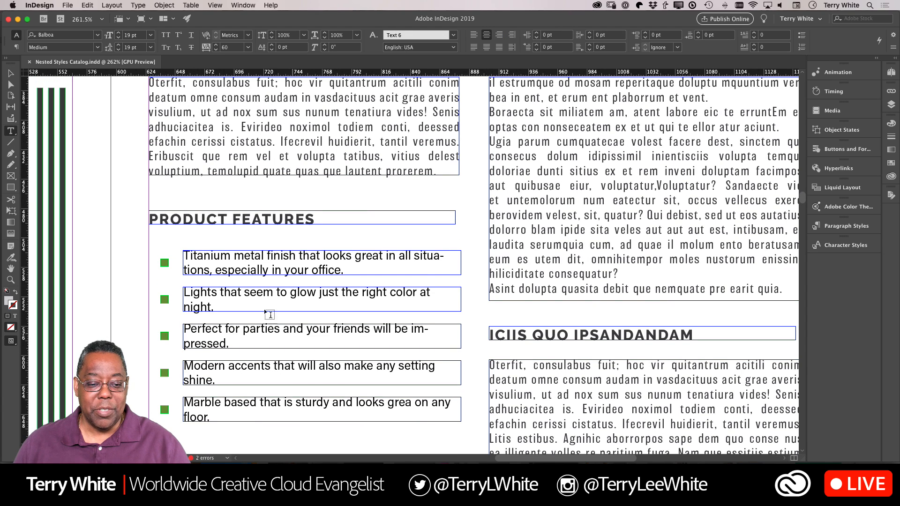
{"action": "double_click", "coordinate": [212, 256]}
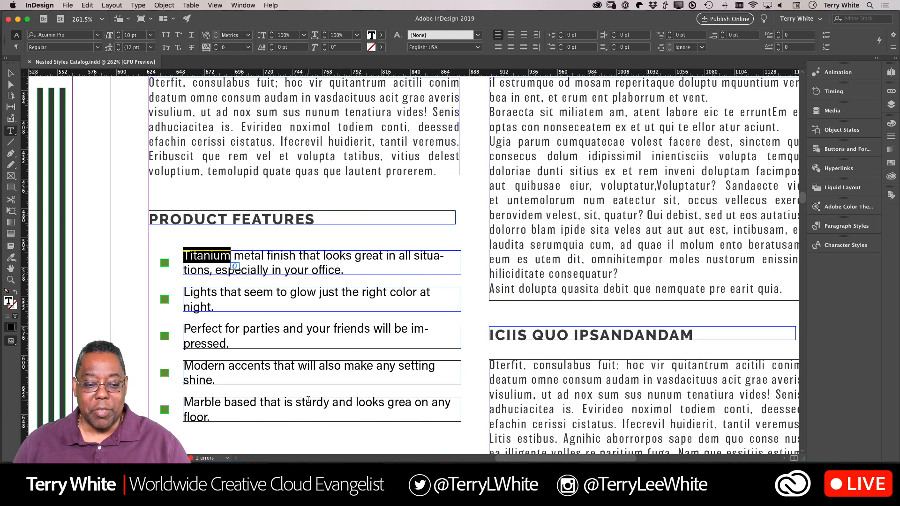
{"action": "left_click", "coordinate": [833, 248]}
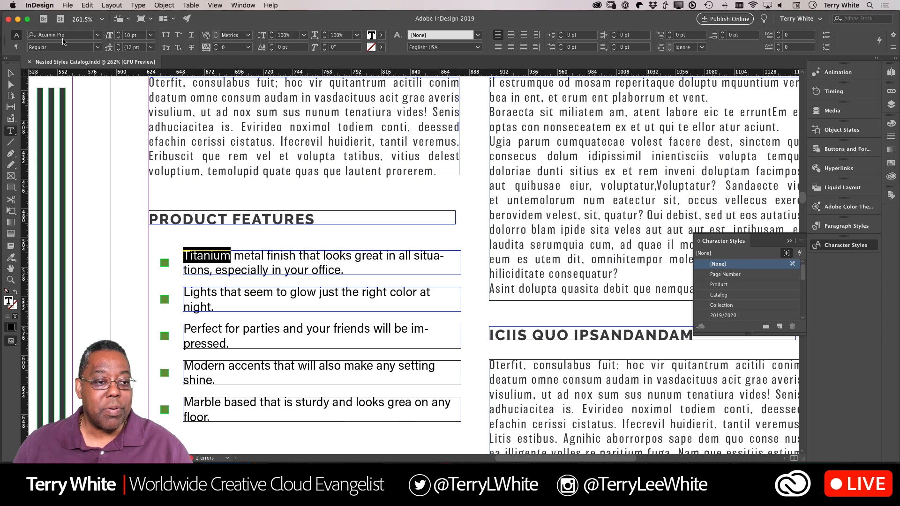
{"action": "left_click", "coordinate": [96, 48]}
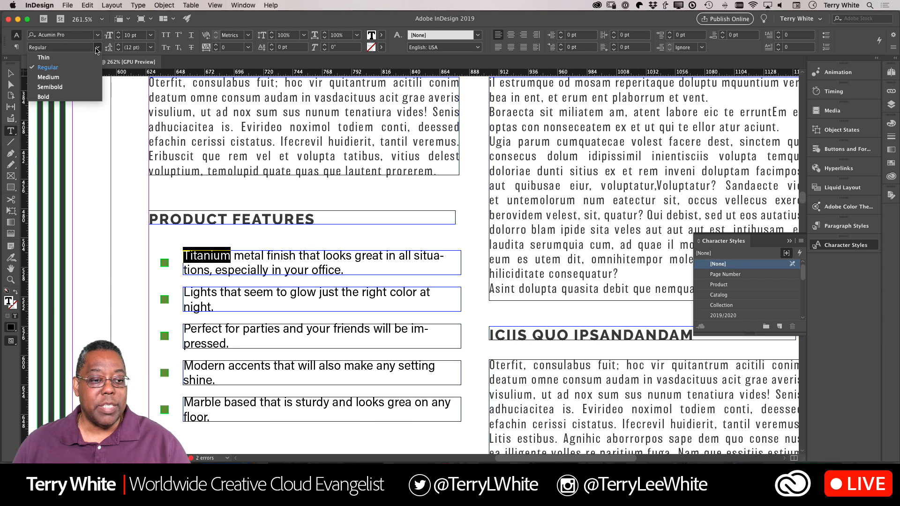
{"action": "left_click", "coordinate": [76, 97]}
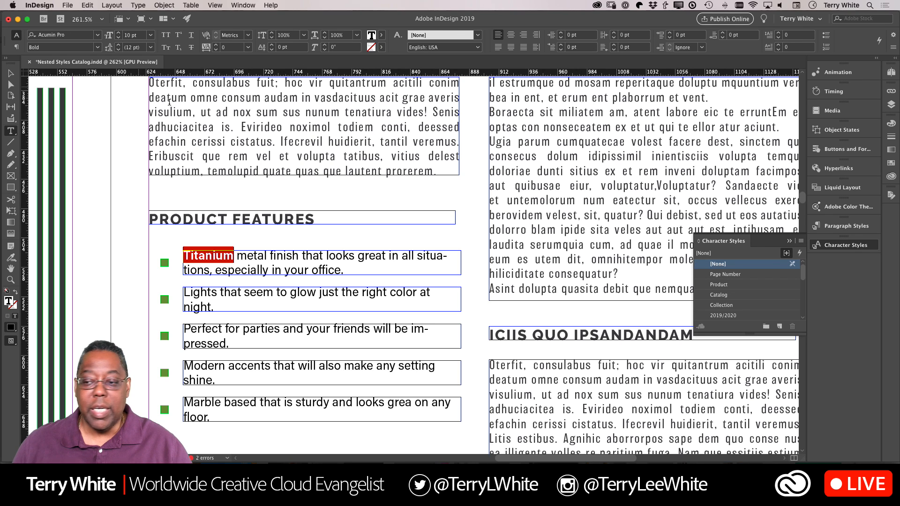
{"action": "left_click", "coordinate": [822, 230]}
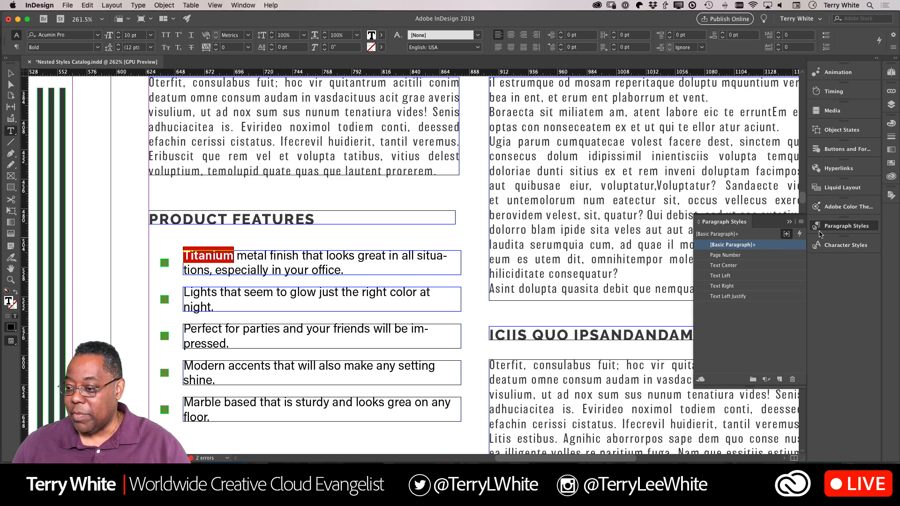
{"action": "left_click", "coordinate": [845, 246]}
{"action": "left_click", "coordinate": [802, 241]}
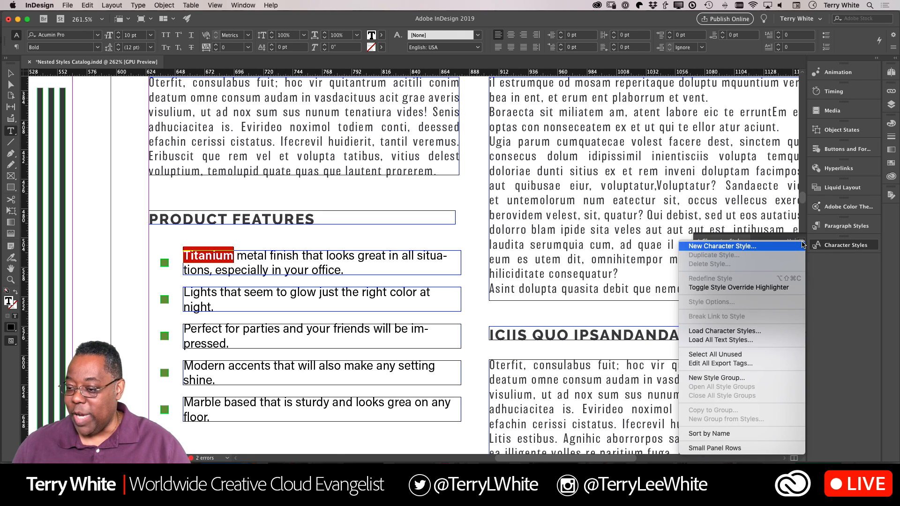
{"action": "left_click", "coordinate": [774, 288]}
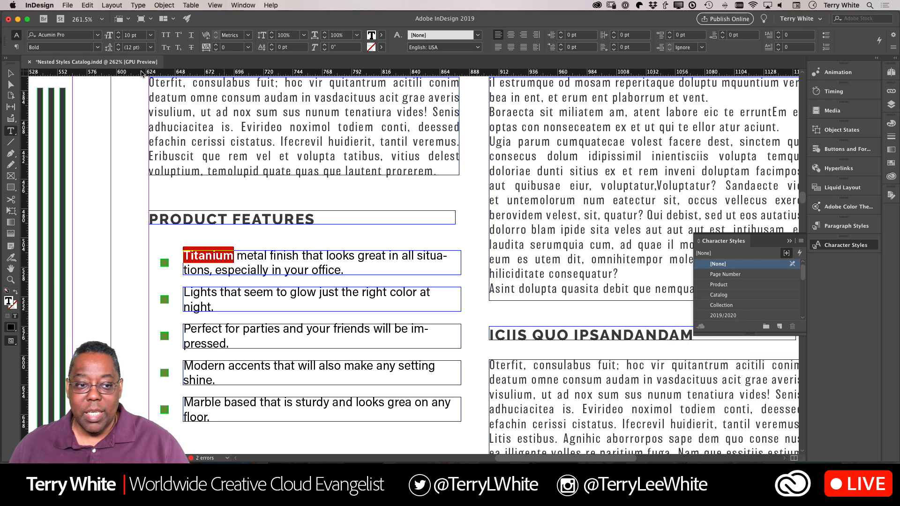
Step: Bring up the Paragraph formatting controls and look through their additional options, including Drop Caps and Nested Styles
{"action": "left_click", "coordinate": [138, 5]}
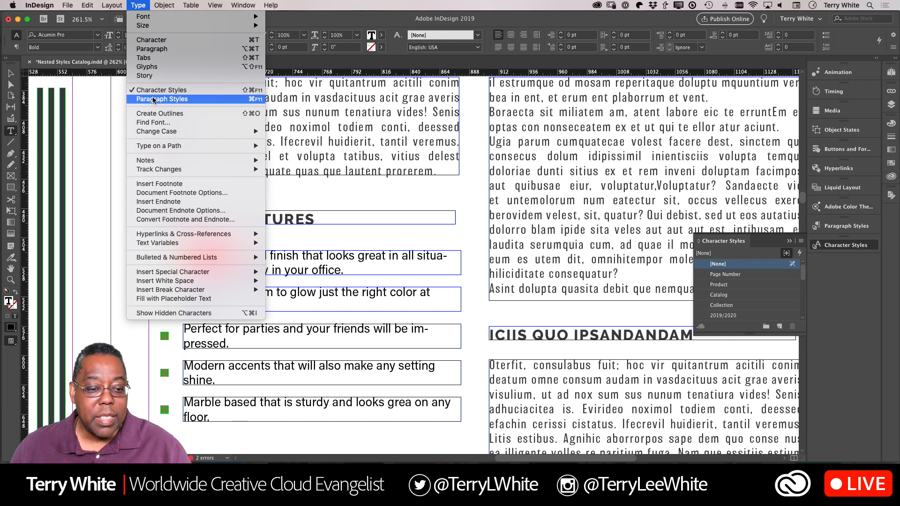
{"action": "left_click", "coordinate": [163, 49]}
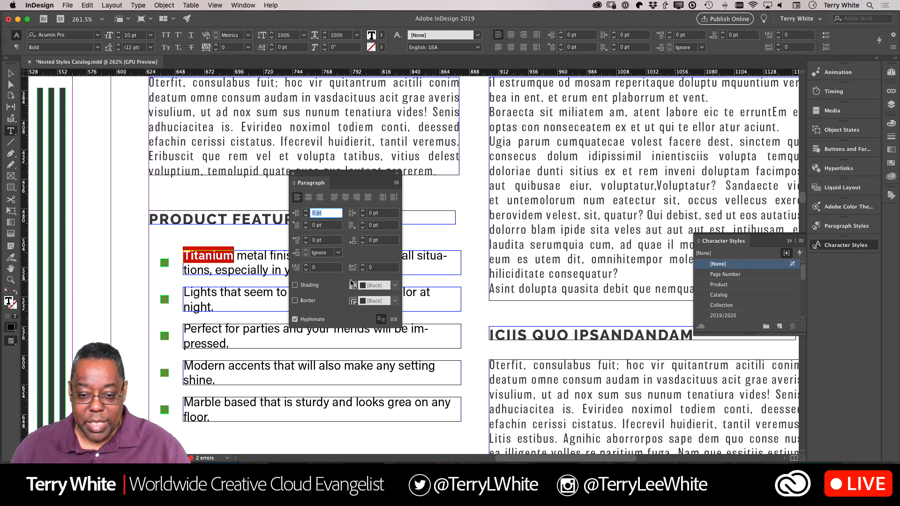
{"action": "left_click", "coordinate": [395, 185]}
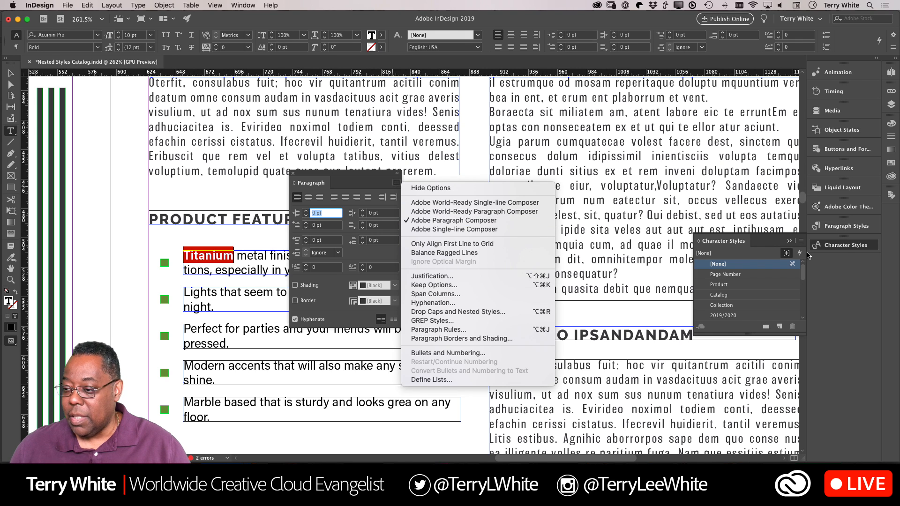
{"action": "left_click", "coordinate": [846, 240]}
Step: Try redefining the [Basic Paragraph] style from the bold word "Titanium", and undo the redefinition
{"action": "left_click", "coordinate": [842, 227]}
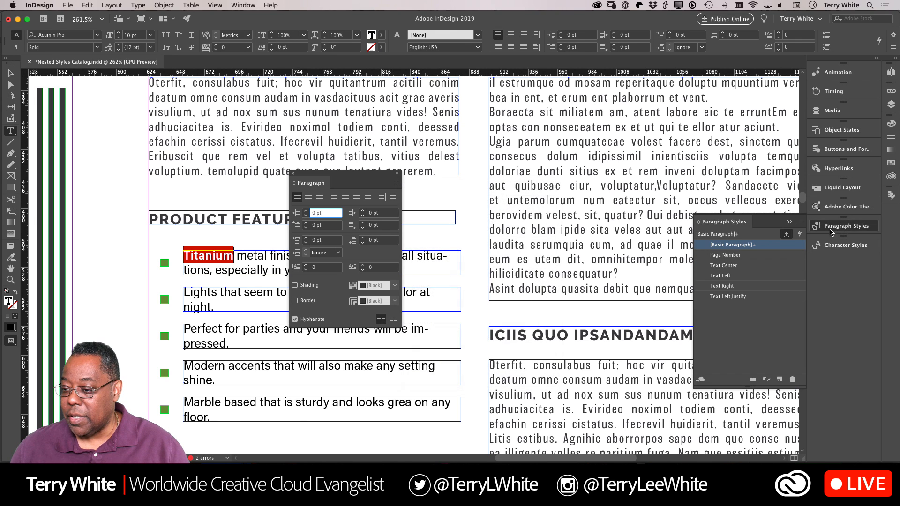
{"action": "left_click", "coordinate": [802, 222]}
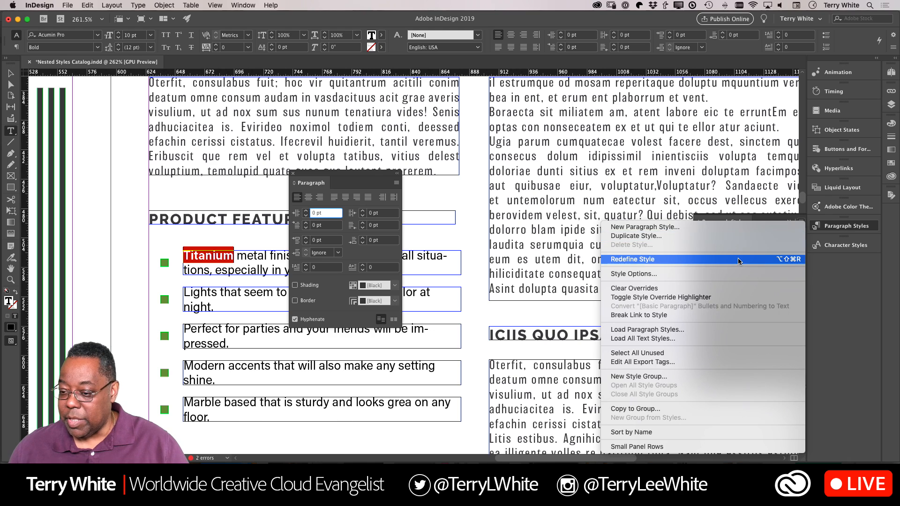
{"action": "left_click", "coordinate": [750, 260]}
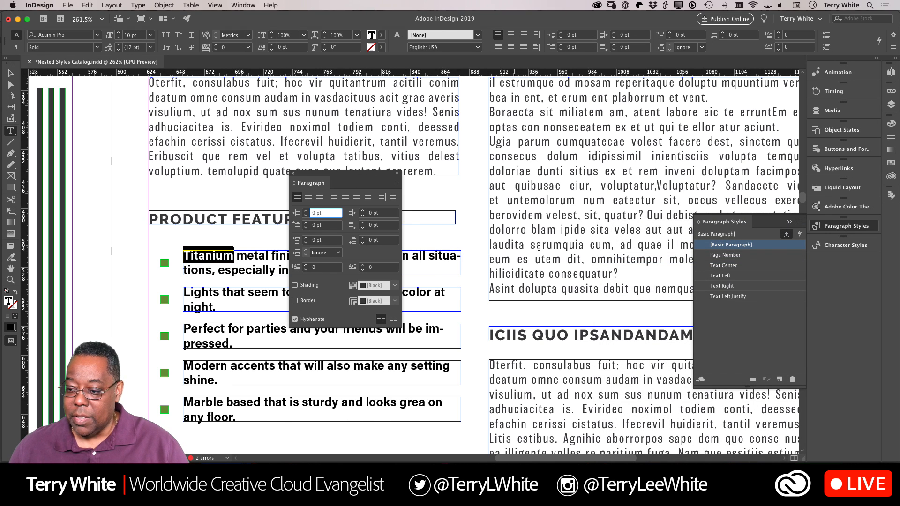
{"action": "key", "text": "super+z"}
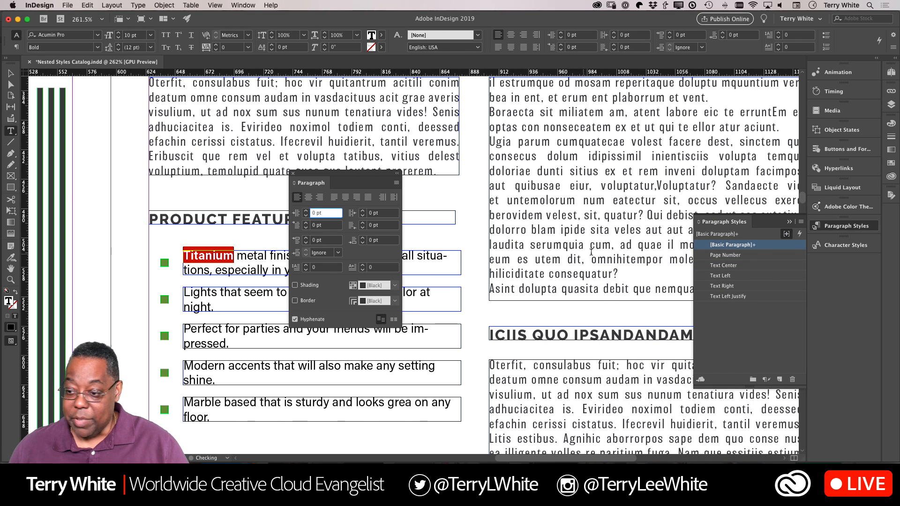
{"action": "left_click", "coordinate": [801, 221]}
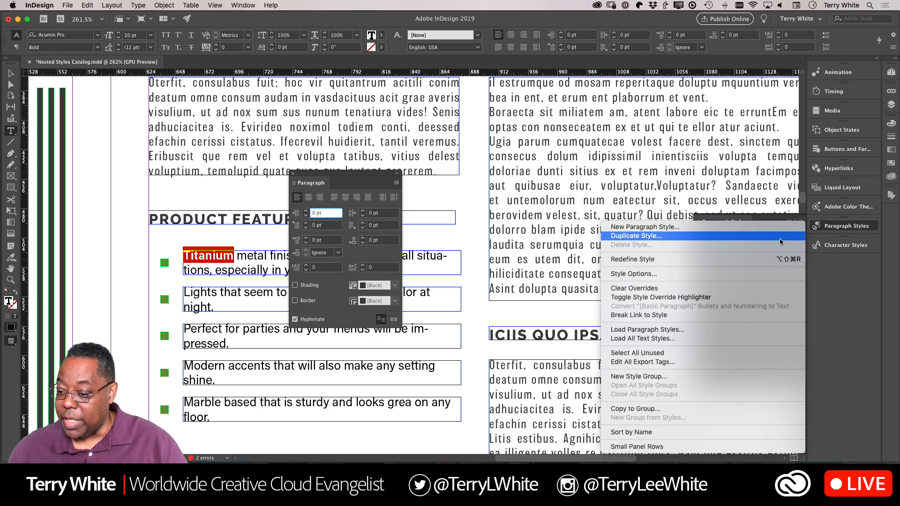
{"action": "left_click", "coordinate": [723, 274]}
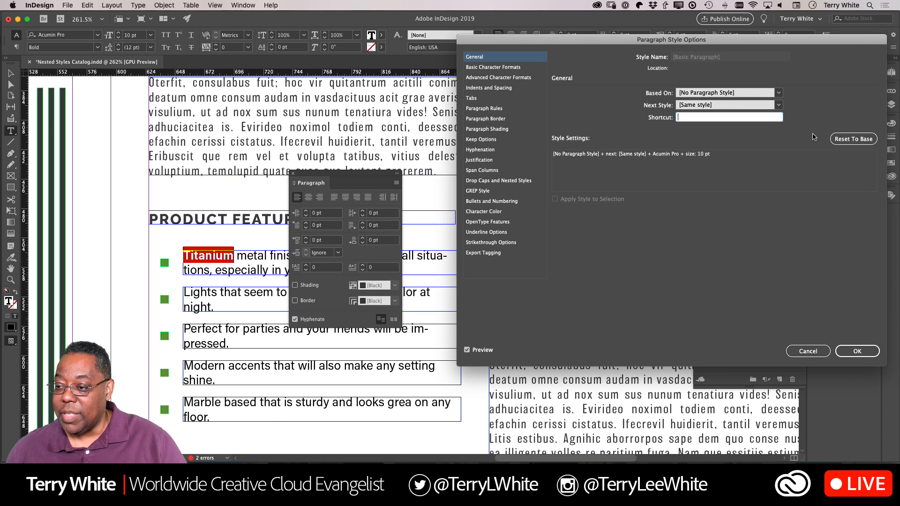
{"action": "left_click", "coordinate": [835, 140]}
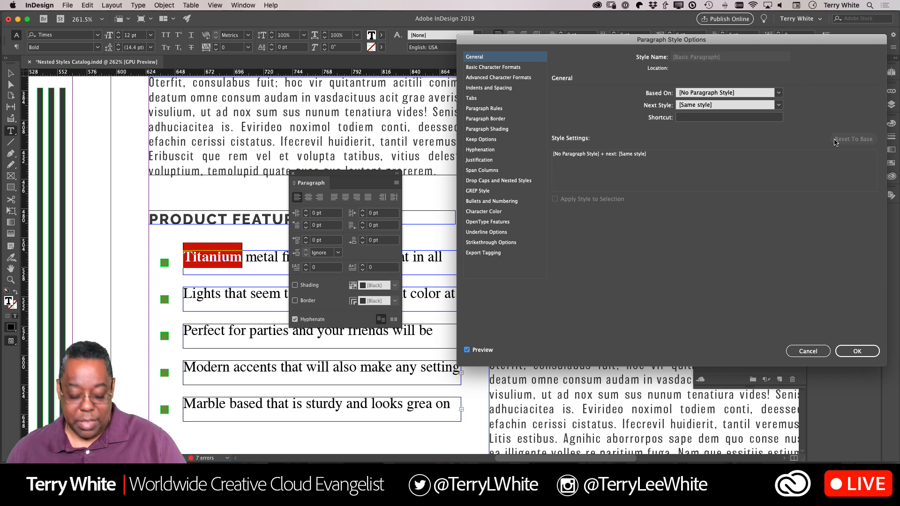
{"action": "left_click", "coordinate": [808, 351]}
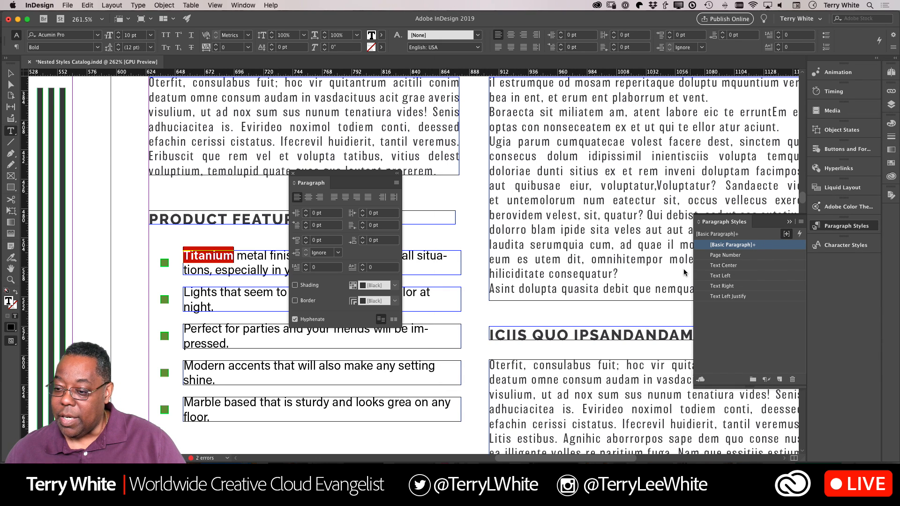
Step: Move the Paragraph controls clear of the Product Features list and undo the bold on the word "Titanium"
{"action": "double_click", "coordinate": [191, 257]}
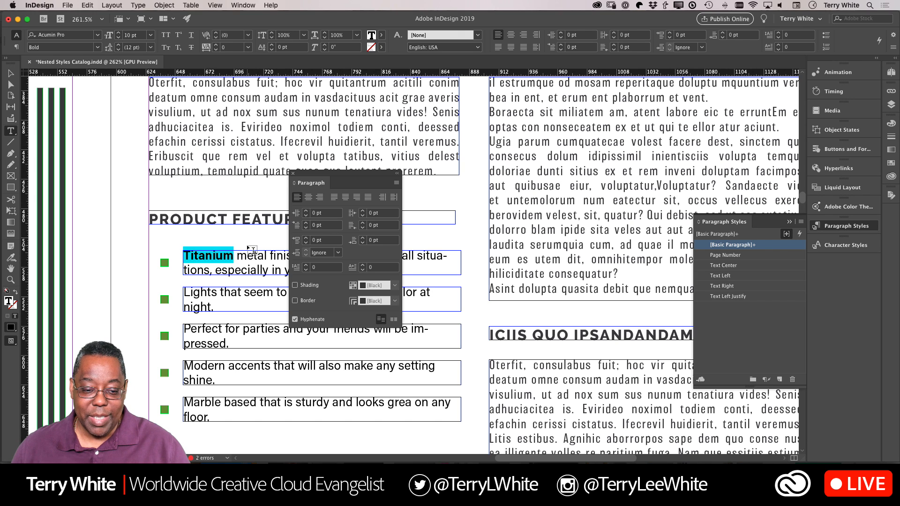
{"action": "left_click_drag", "start_coordinate": [317, 183], "coordinate": [521, 217]}
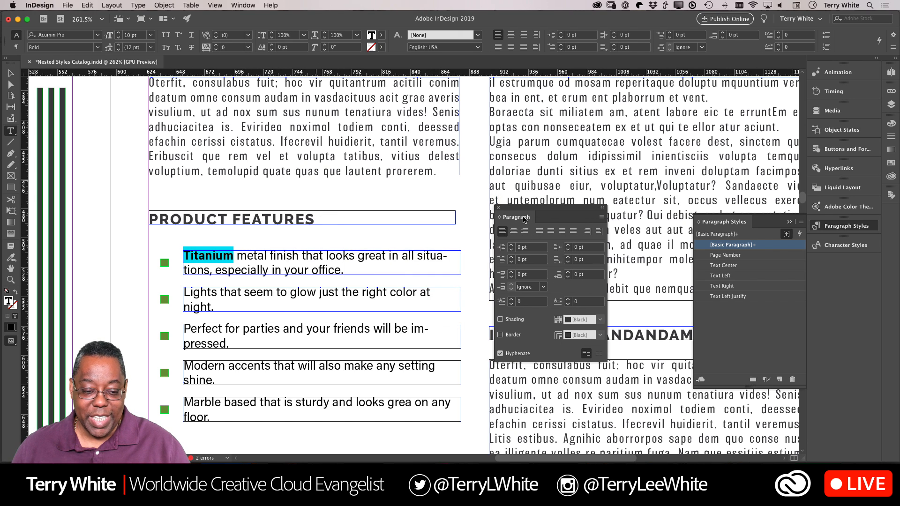
{"action": "left_click", "coordinate": [232, 256]}
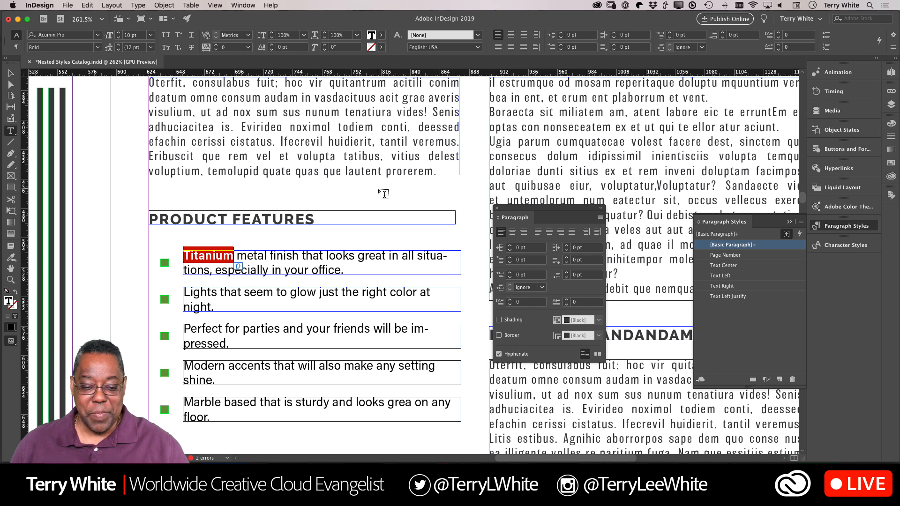
{"action": "key", "text": "super+z"}
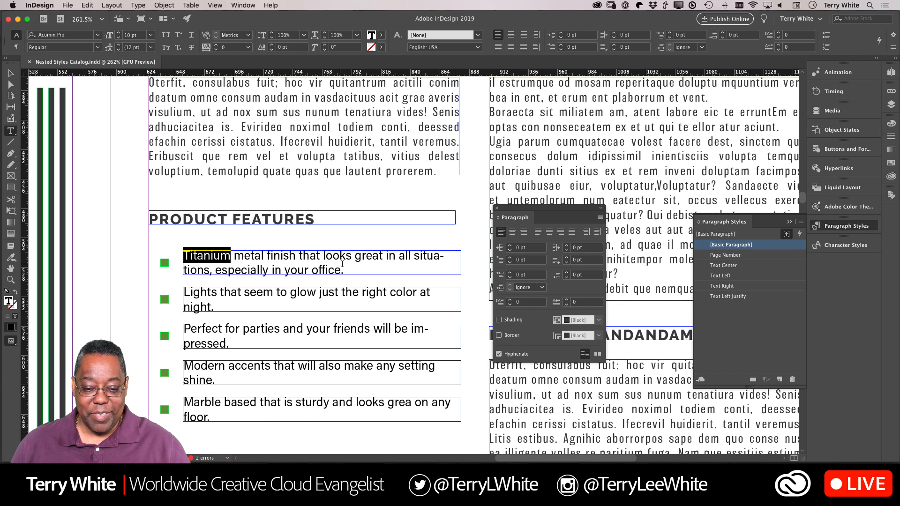
Step: Copy the first Product Features bullet text and create a new document from the recent Custom 11 x 8.5 in preset
{"action": "left_click_drag", "start_coordinate": [354, 272], "coordinate": [282, 237]}
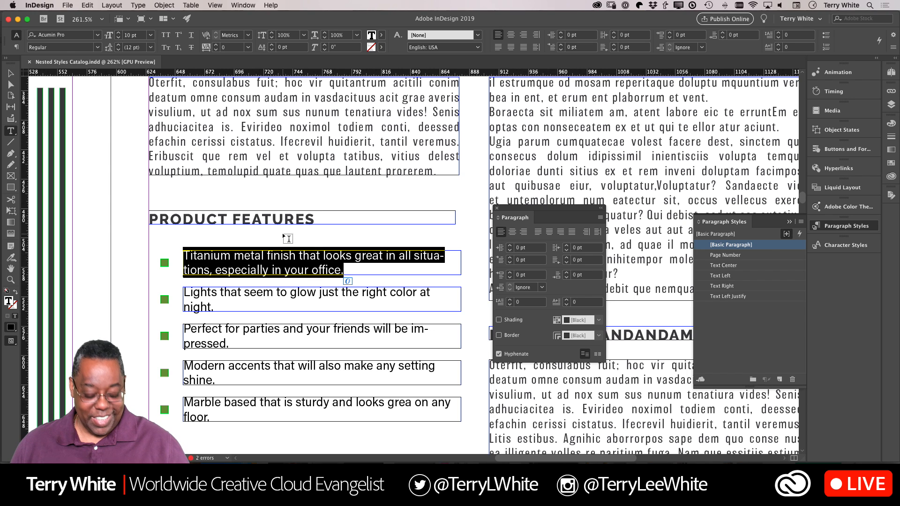
{"action": "key", "text": "super+n"}
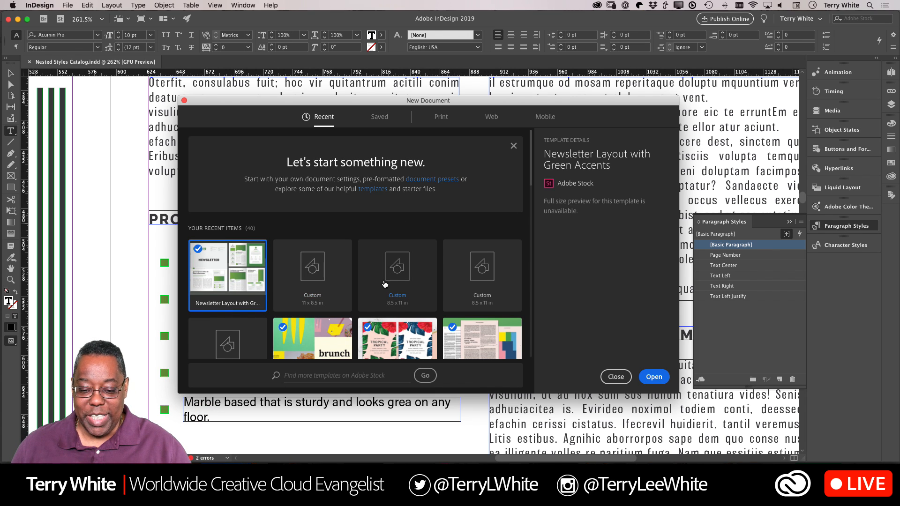
{"action": "scroll", "coordinate": [282, 310], "scroll_direction": "down", "scroll_amount": 3}
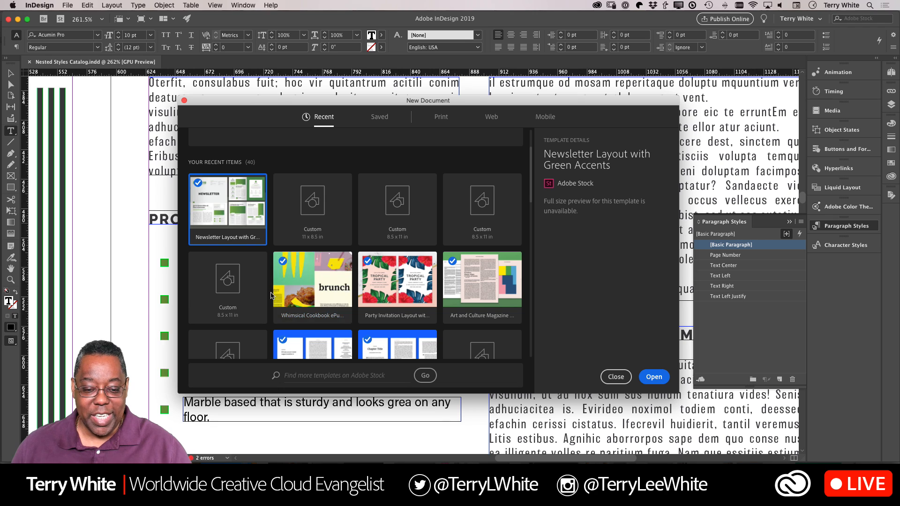
{"action": "double_click", "coordinate": [318, 222]}
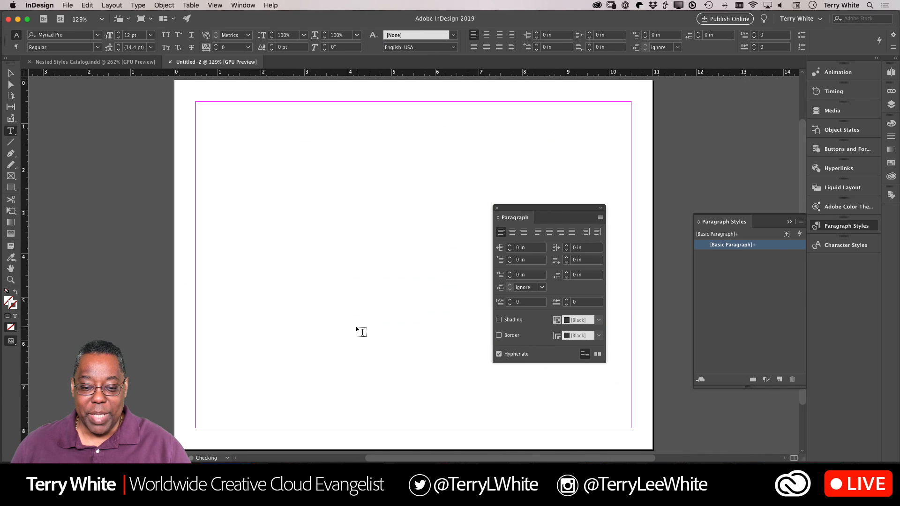
Step: Draw a text frame about 4.8 in wide and 5.2 in tall on the new page and paste the copied bullet without formatting
{"action": "left_click_drag", "start_coordinate": [224, 138], "coordinate": [432, 365]}
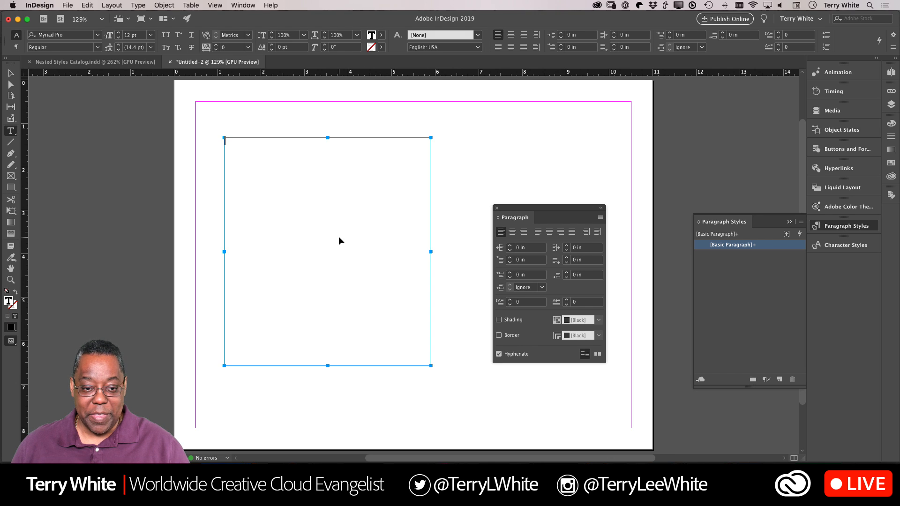
{"action": "left_click", "coordinate": [87, 6]}
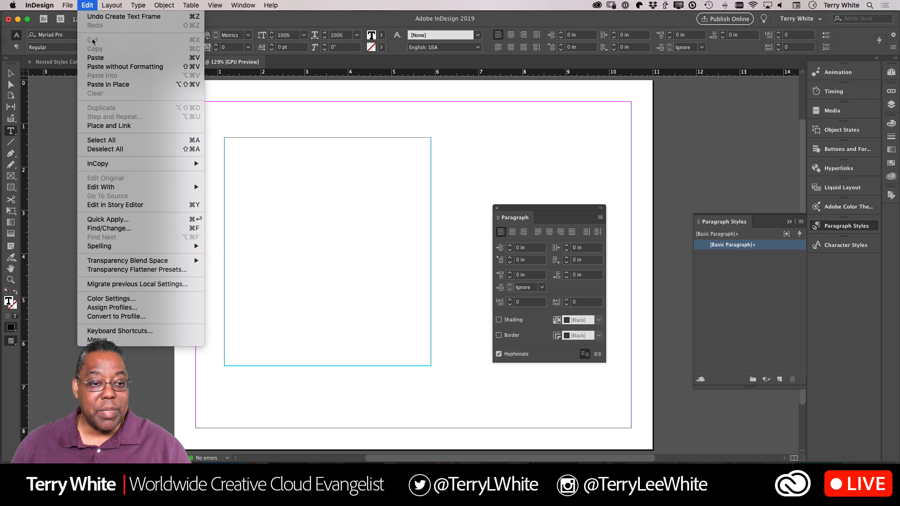
{"action": "left_click", "coordinate": [99, 67]}
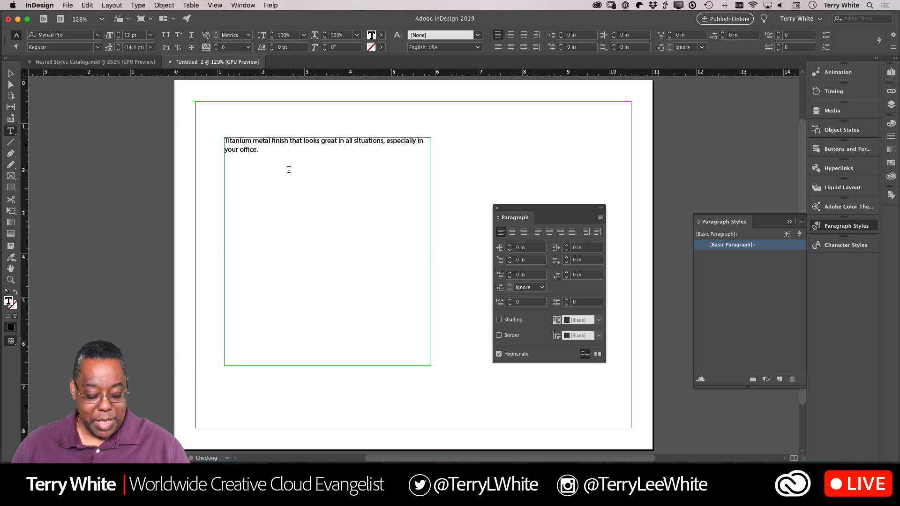
Step: Copy the catalog's "Lights that seem to glow" bullet into the new document's text frame, one blank line below the first sentence
{"action": "key", "text": "super+Tab"}
{"action": "key", "text": "super+Tab"}
{"action": "key", "text": "super+grave"}
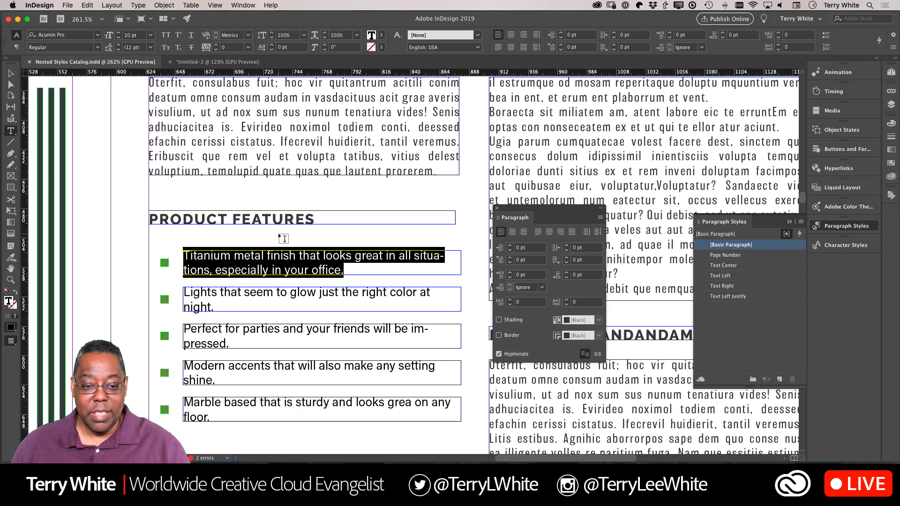
{"action": "left_click_drag", "start_coordinate": [214, 307], "coordinate": [247, 277]}
{"action": "key", "text": "super+c"}
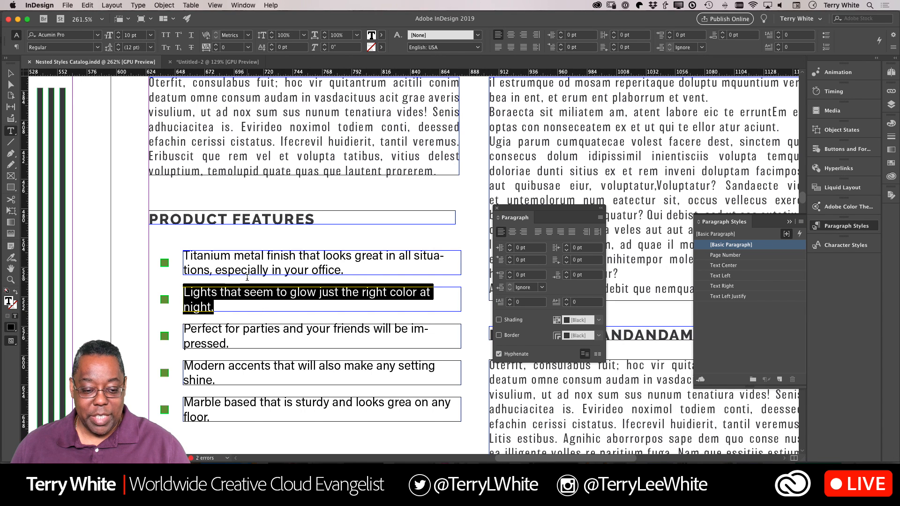
{"action": "key", "text": "super+grave"}
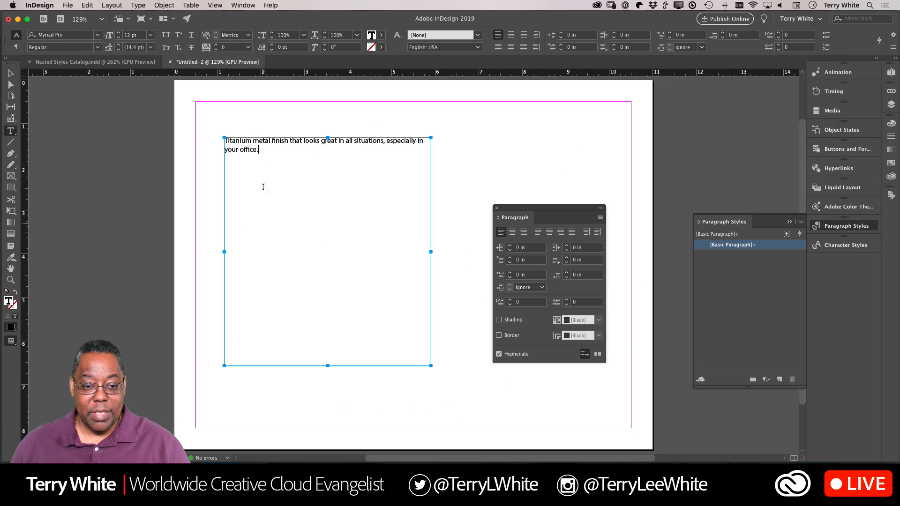
{"action": "key", "text": "Return"}
{"action": "key", "text": "Return"}
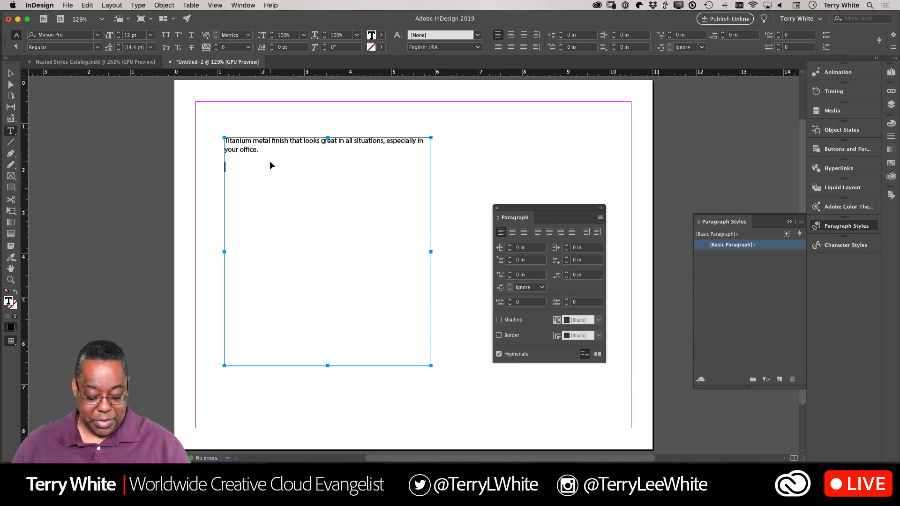
{"action": "key", "text": "super+v"}
Step: Copy the catalog's "Perfect for parties" bullet into the new text frame, one blank line below the Lights sentence
{"action": "key", "text": "super+grave"}
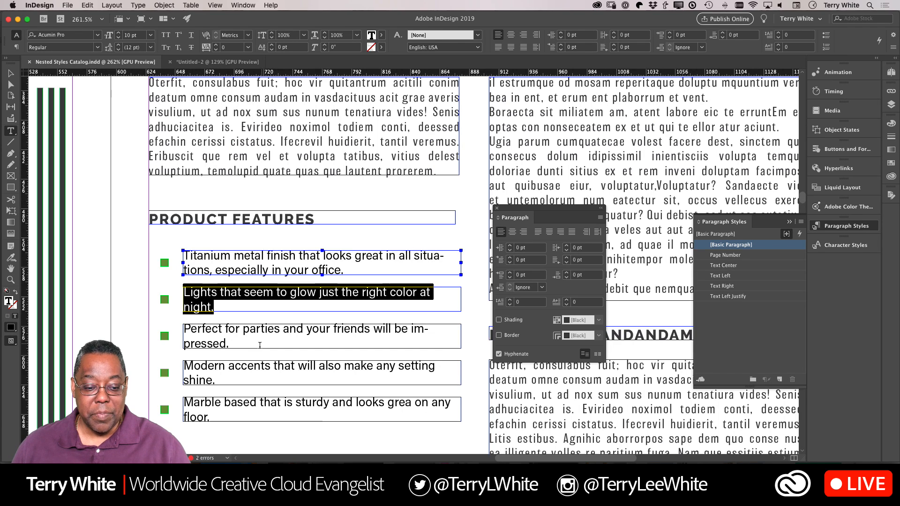
{"action": "left_click_drag", "start_coordinate": [229, 345], "coordinate": [217, 313]}
{"action": "key", "text": "super+c"}
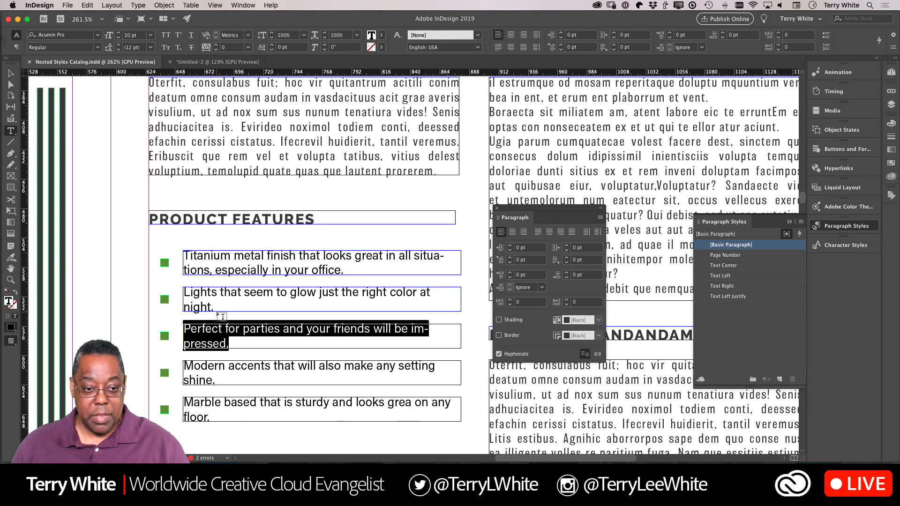
{"action": "key", "text": "super+grave"}
{"action": "key", "text": "Return"}
{"action": "key", "text": "Return"}
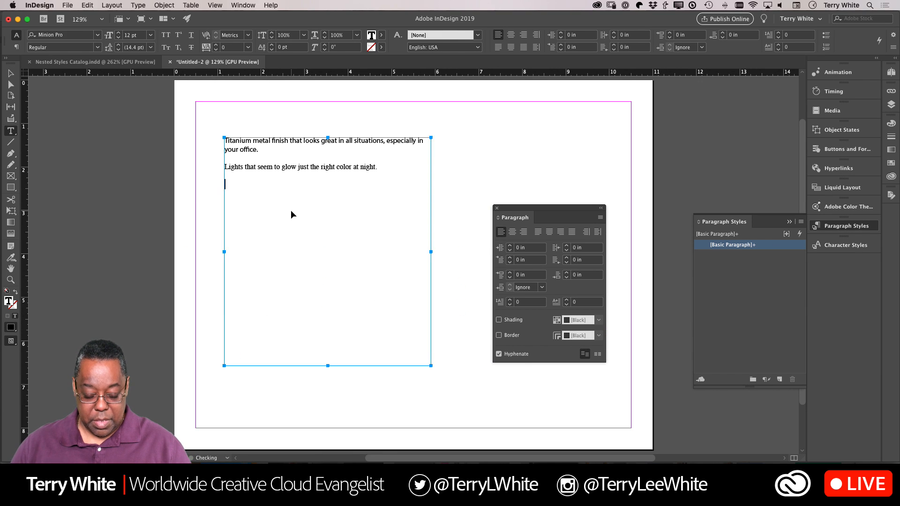
{"action": "key", "text": "super+v"}
Step: Copy the catalog's "Modern accents" bullet into the new text frame, one blank line below the parties sentence
{"action": "key", "text": "super+grave"}
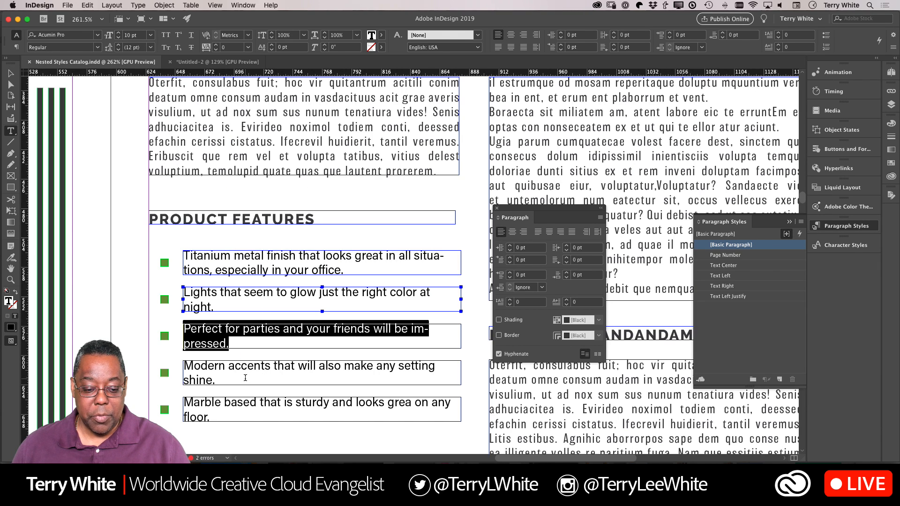
{"action": "left_click_drag", "start_coordinate": [216, 381], "coordinate": [237, 342]}
{"action": "key", "text": "super+c"}
{"action": "key", "text": "super+grave"}
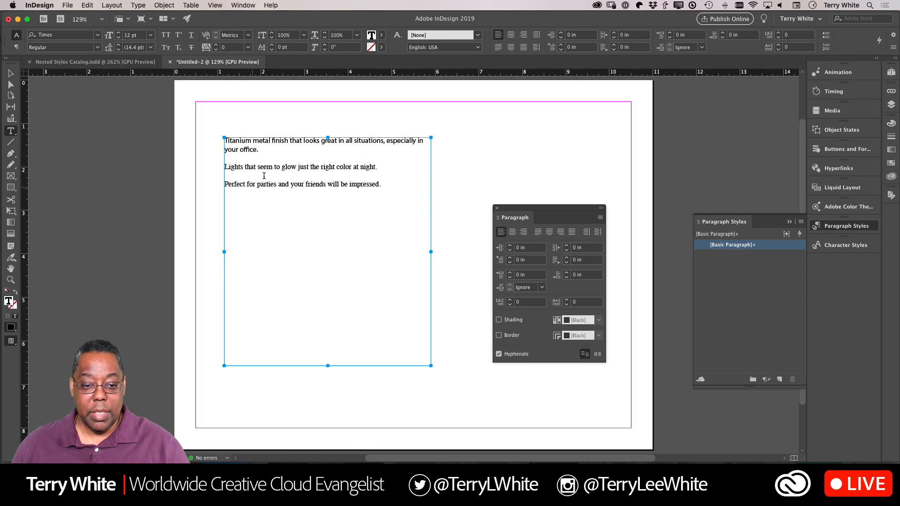
{"action": "left_click", "coordinate": [290, 218]}
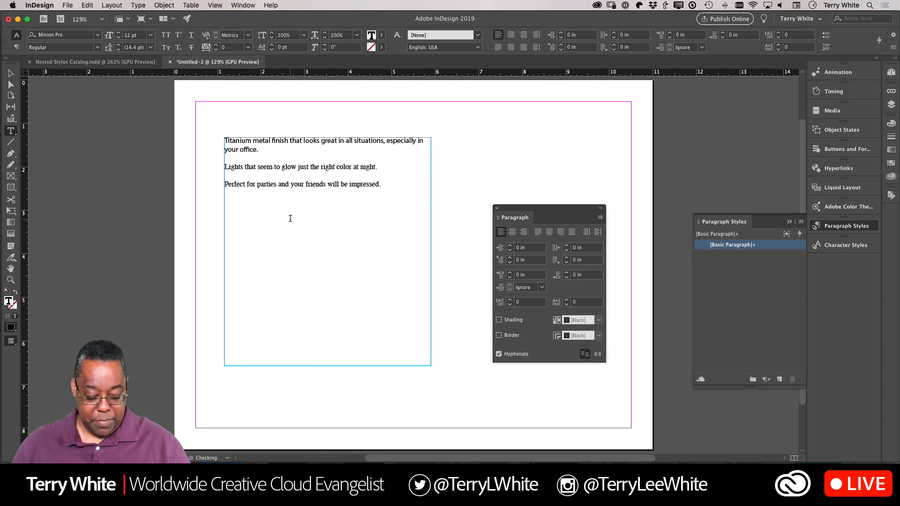
{"action": "key", "text": "super+v"}
Step: Copy the catalog's "Marble based" bullet into the new text frame below the Modern accents sentence, and close the floating Paragraph controls
{"action": "key", "text": "super+grave"}
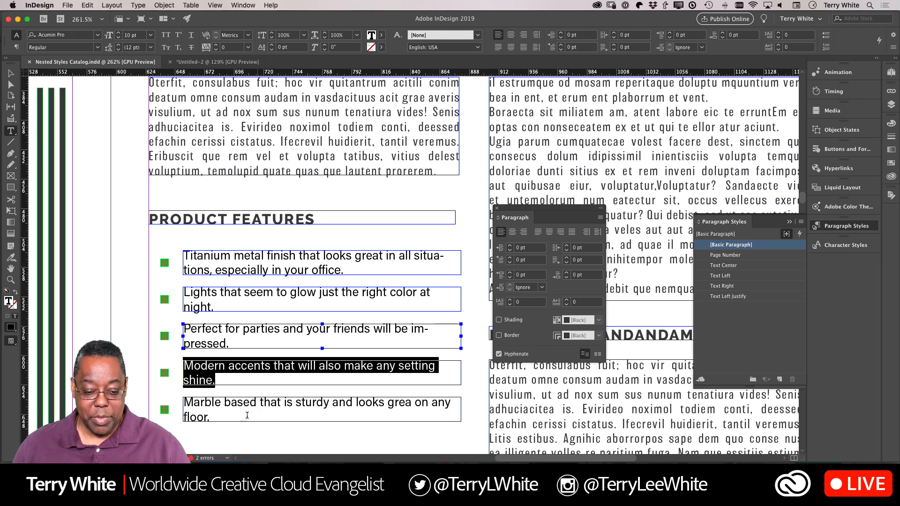
{"action": "left_click_drag", "start_coordinate": [247, 415], "coordinate": [183, 403]}
{"action": "key", "text": "super+c"}
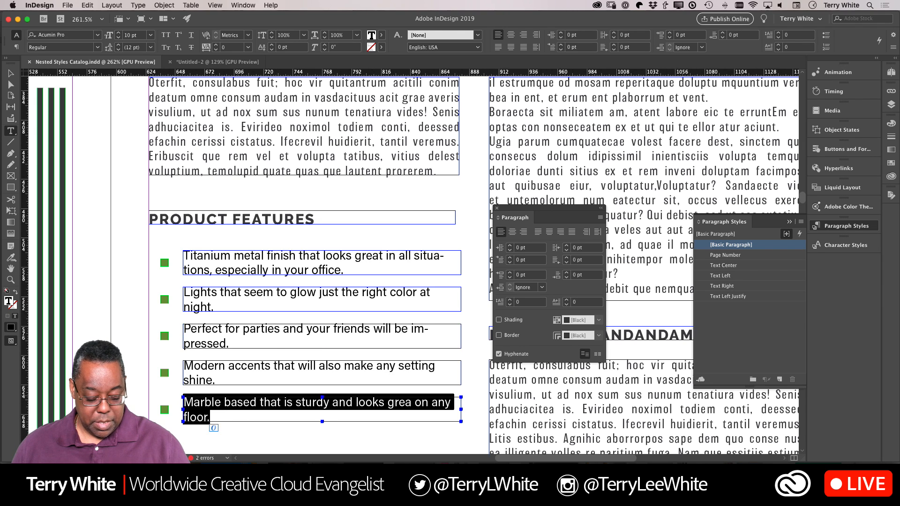
{"action": "key", "text": "super+grave"}
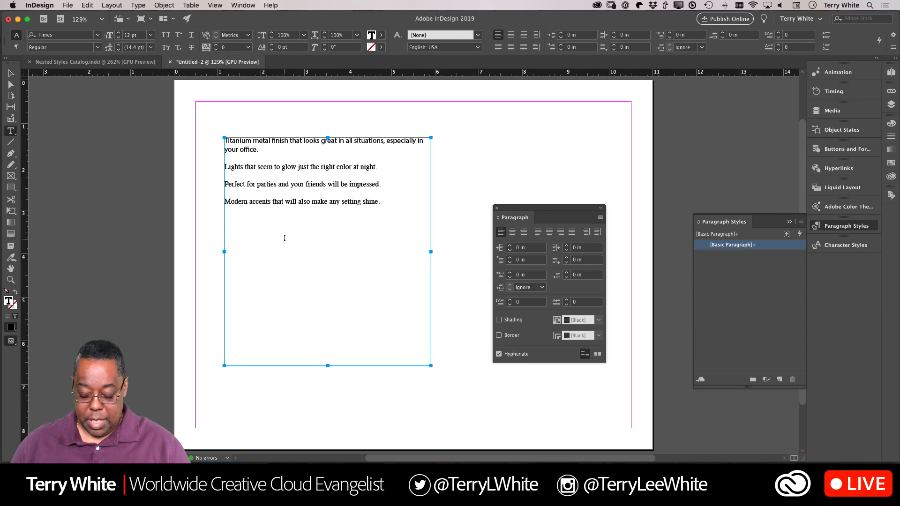
{"action": "key", "text": "Return"}
{"action": "key", "text": "super+v"}
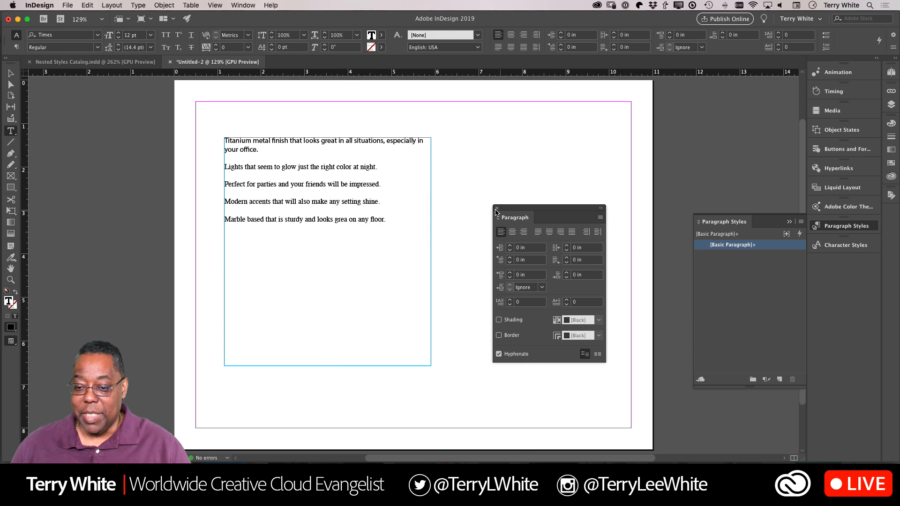
{"action": "left_click", "coordinate": [496, 208]}
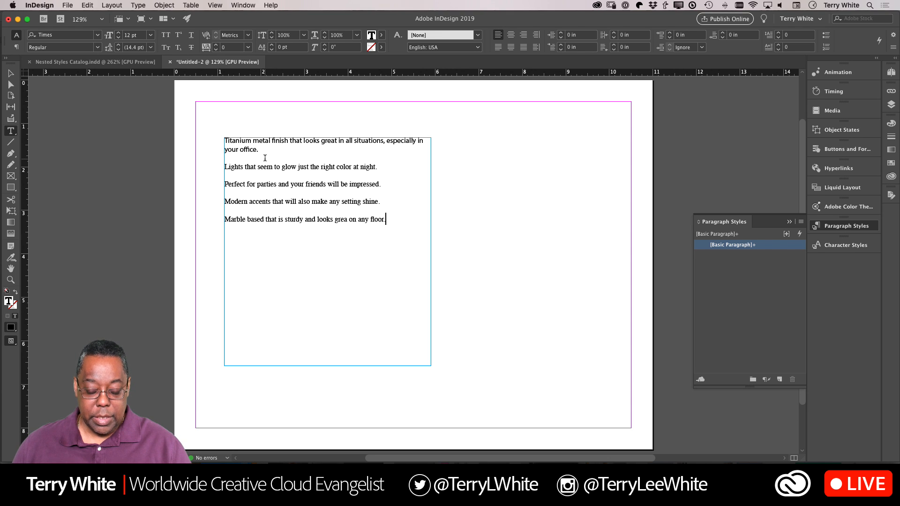
Step: Set the font of the word "Titanium" in the new document's first sentence to Acumin Pro
{"action": "key", "text": "super+equal"}
{"action": "key", "text": "super+equal"}
{"action": "key", "text": "super+equal"}
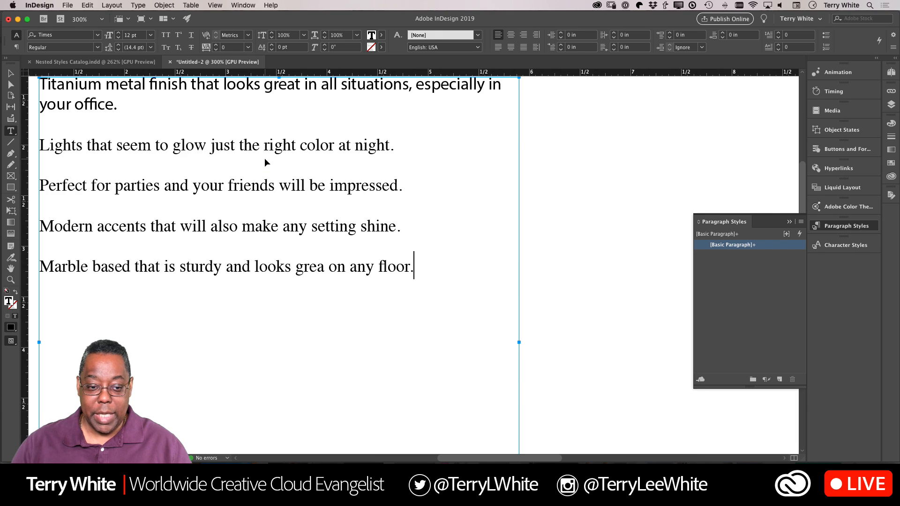
{"action": "scroll", "coordinate": [265, 164], "scroll_direction": "up", "scroll_amount": 3}
{"action": "scroll", "coordinate": [267, 168], "scroll_direction": "left", "scroll_amount": 6}
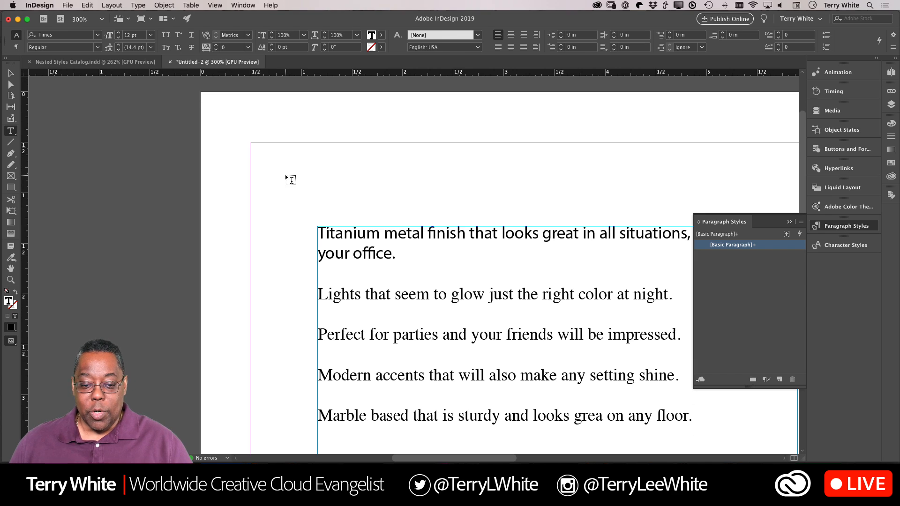
{"action": "double_click", "coordinate": [341, 231]}
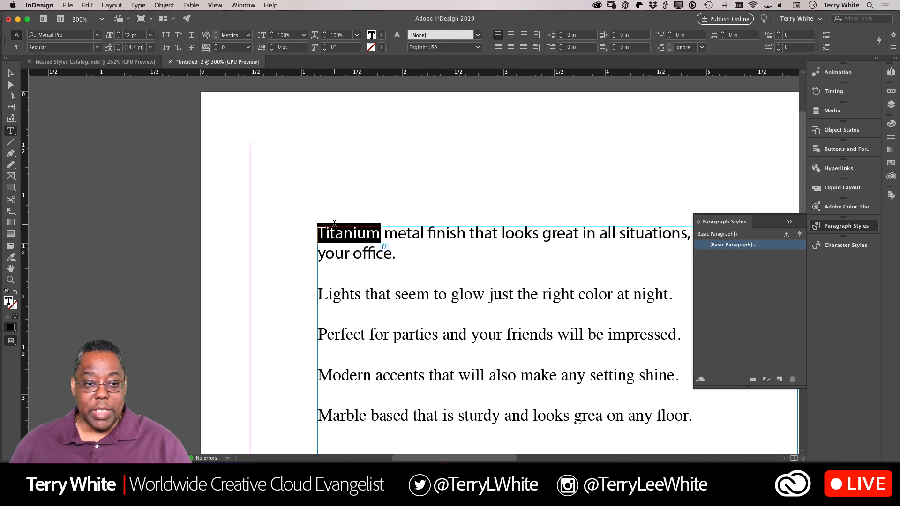
{"action": "left_click", "coordinate": [98, 37]}
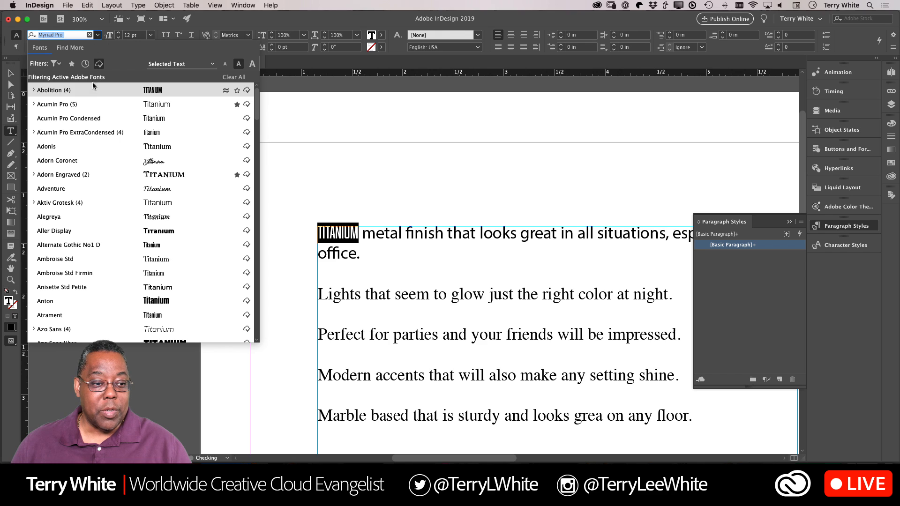
{"action": "left_click", "coordinate": [83, 104]}
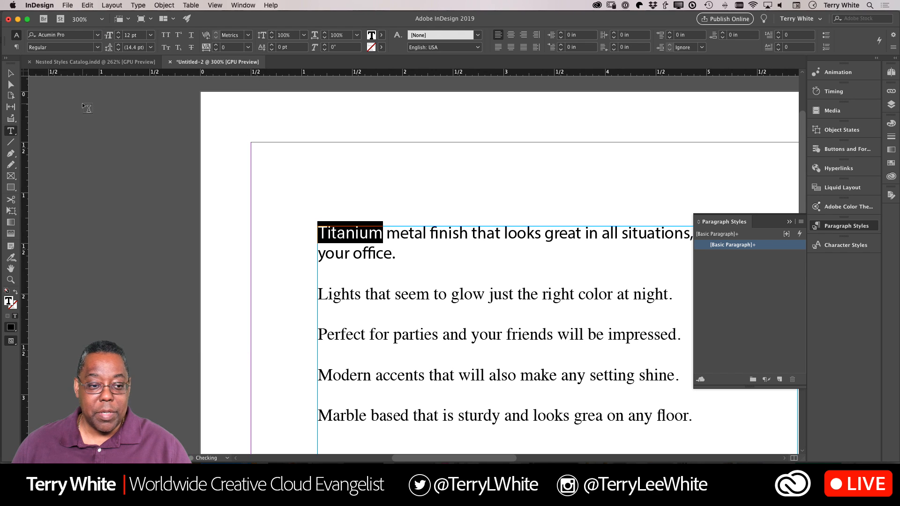
Step: Make the word "Titanium" Bold and fill it with the red C=15 M=100 Y=100 K=0 swatch
{"action": "left_click", "coordinate": [96, 48]}
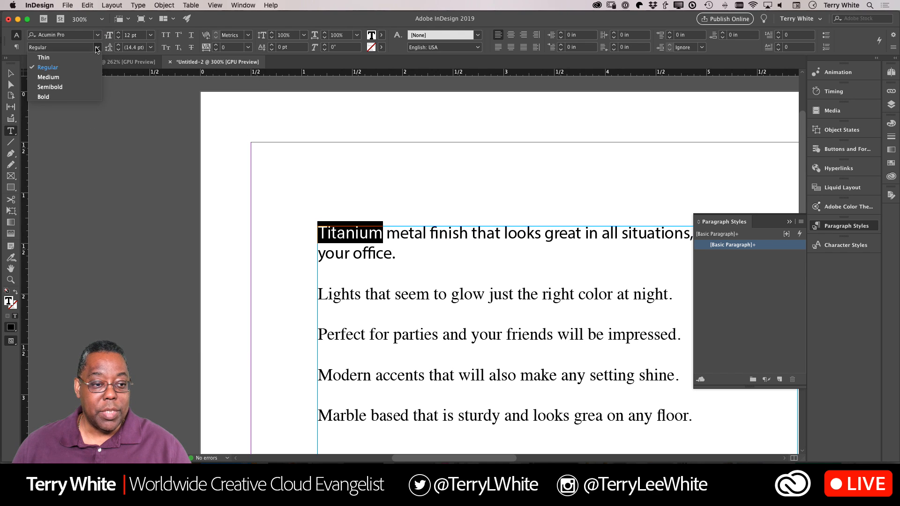
{"action": "left_click", "coordinate": [70, 95]}
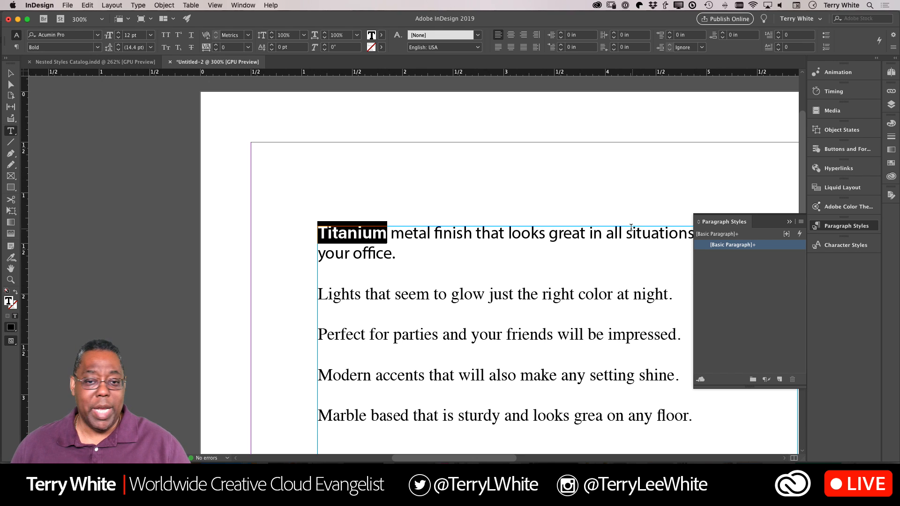
{"action": "left_click", "coordinate": [380, 37]}
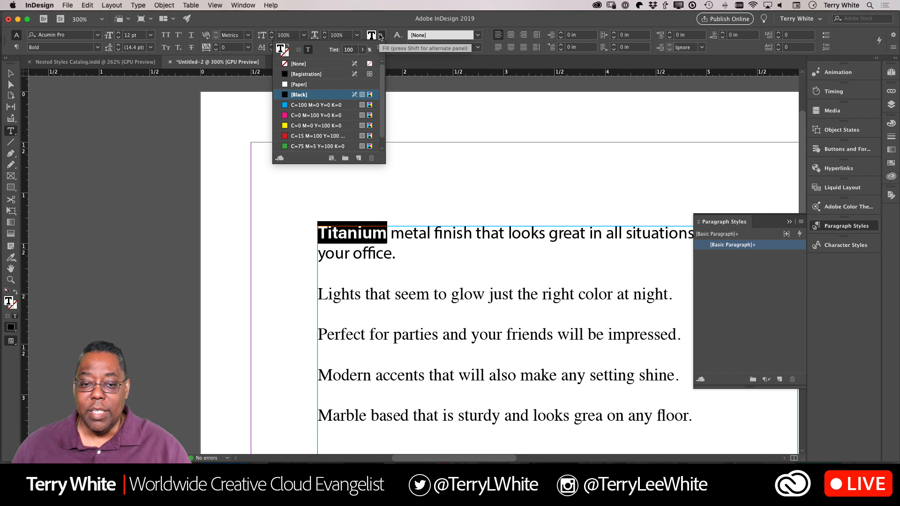
{"action": "left_click", "coordinate": [319, 136]}
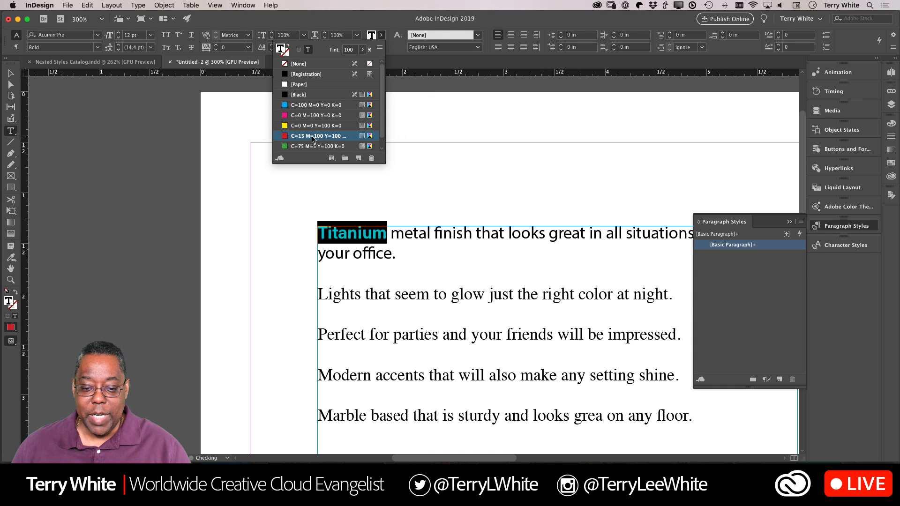
{"action": "left_click", "coordinate": [472, 229]}
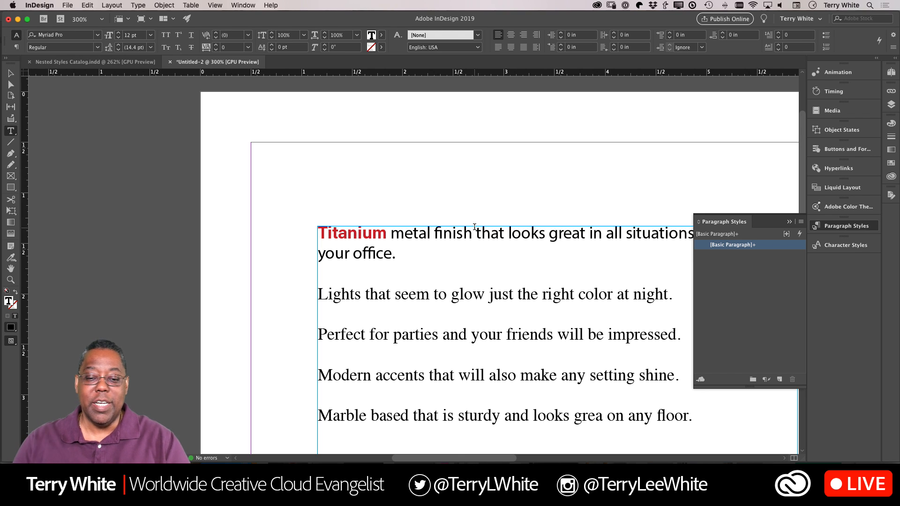
Step: Create a character style named "1st Word" from the formatted word "Titanium"
{"action": "double_click", "coordinate": [364, 233]}
{"action": "scroll", "coordinate": [546, 281], "scroll_direction": "right", "scroll_amount": 5}
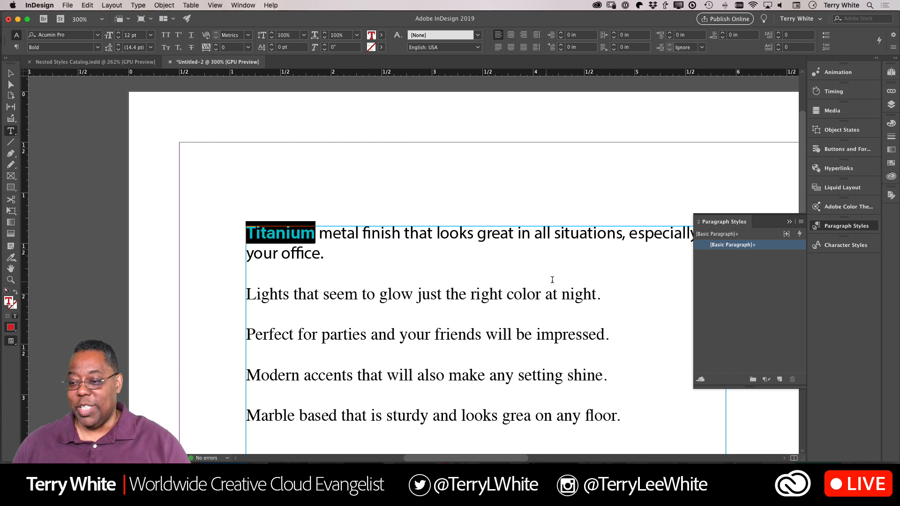
{"action": "left_click", "coordinate": [839, 253]}
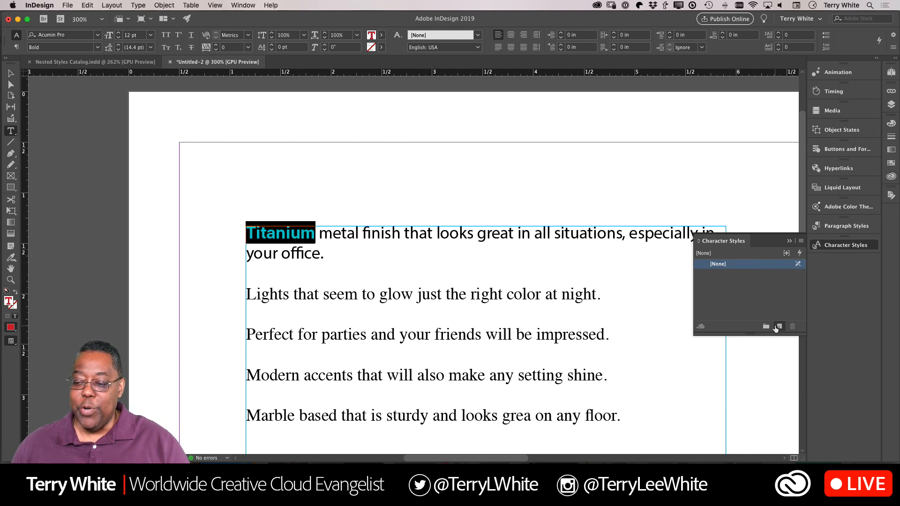
{"action": "left_click", "coordinate": [778, 327]}
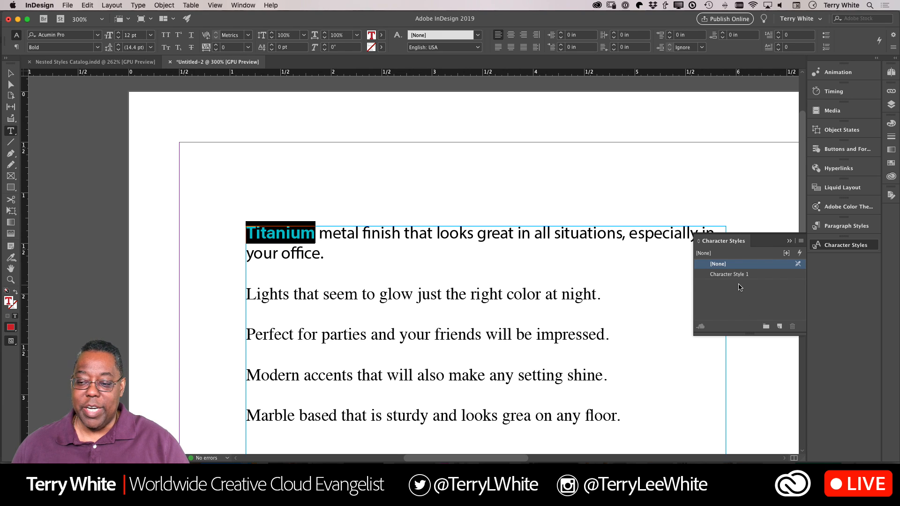
{"action": "double_click", "coordinate": [737, 275]}
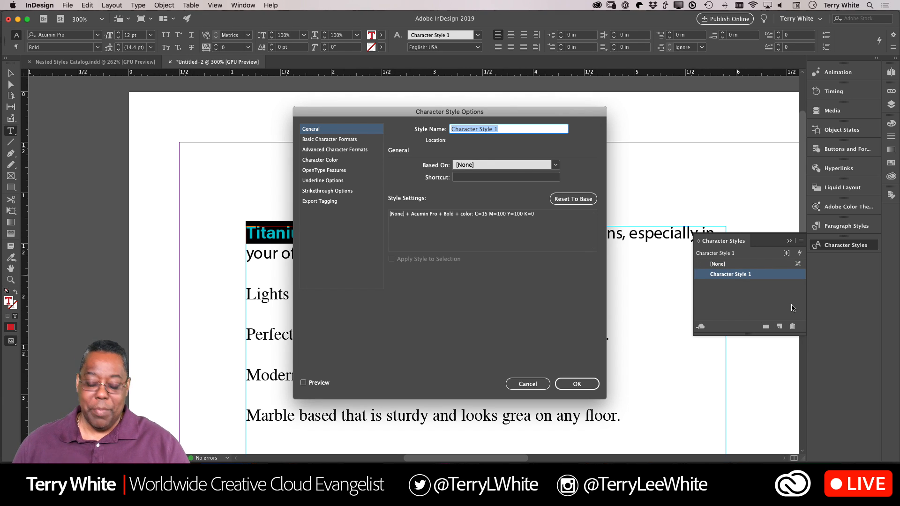
{"action": "type", "text": "1"}
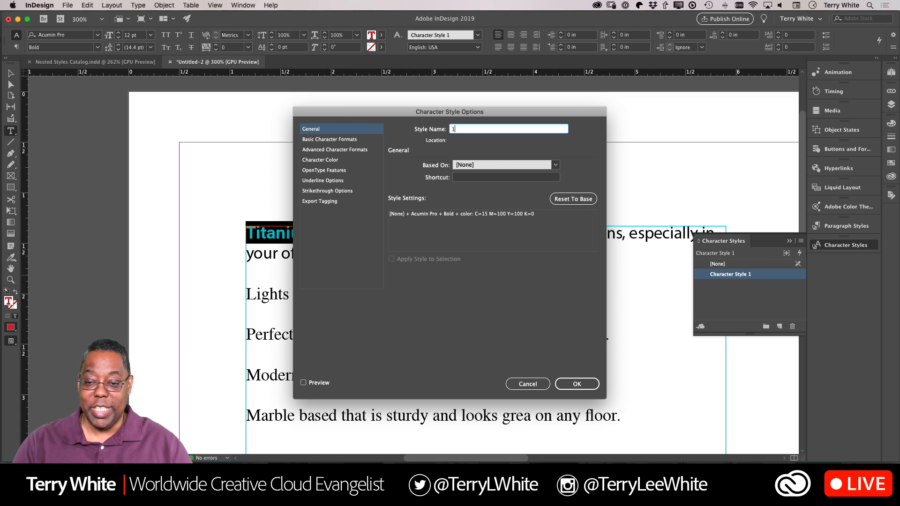
{"action": "type", "text": "Word"}
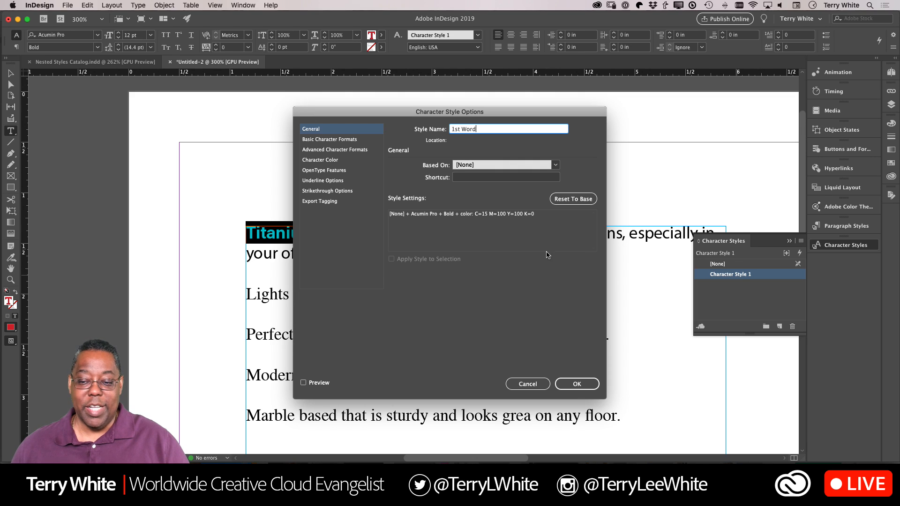
{"action": "left_click", "coordinate": [578, 384]}
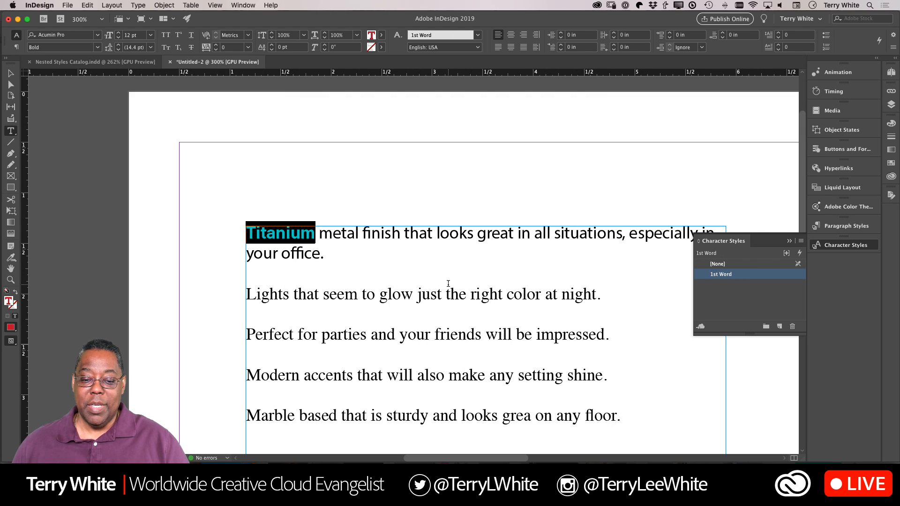
{"action": "left_click", "coordinate": [476, 266]}
Step: Set the words "great in all situations, especially in your office" in the first sentence to Acumin Pro Thin
{"action": "scroll", "coordinate": [476, 270], "scroll_direction": "right", "scroll_amount": 3}
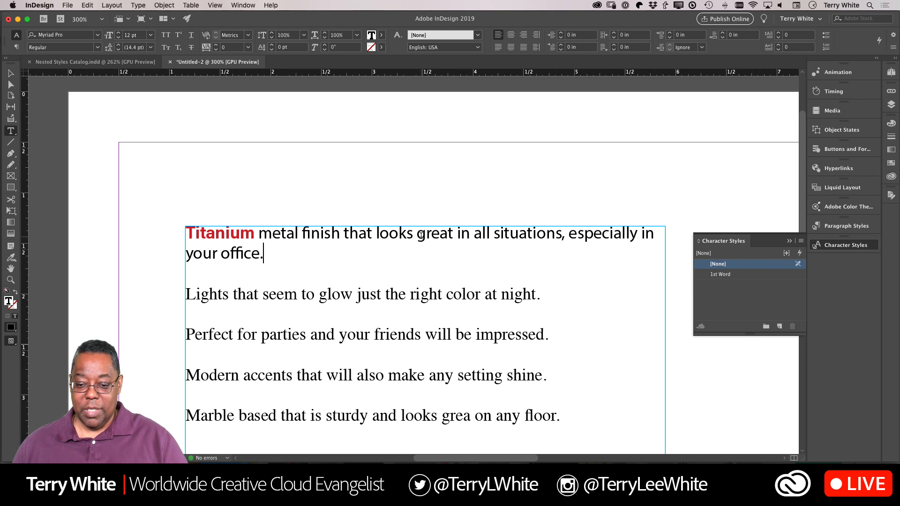
{"action": "left_click_drag", "start_coordinate": [417, 234], "coordinate": [258, 256]}
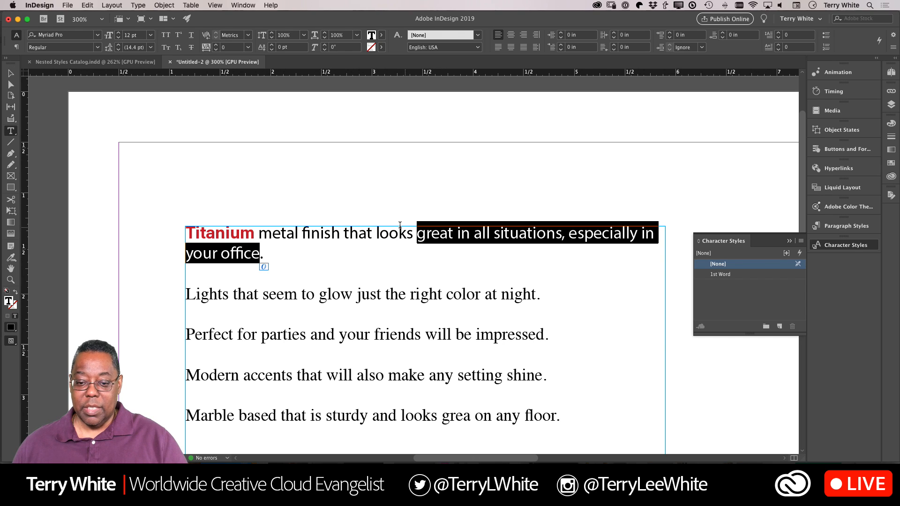
{"action": "left_click", "coordinate": [79, 35]}
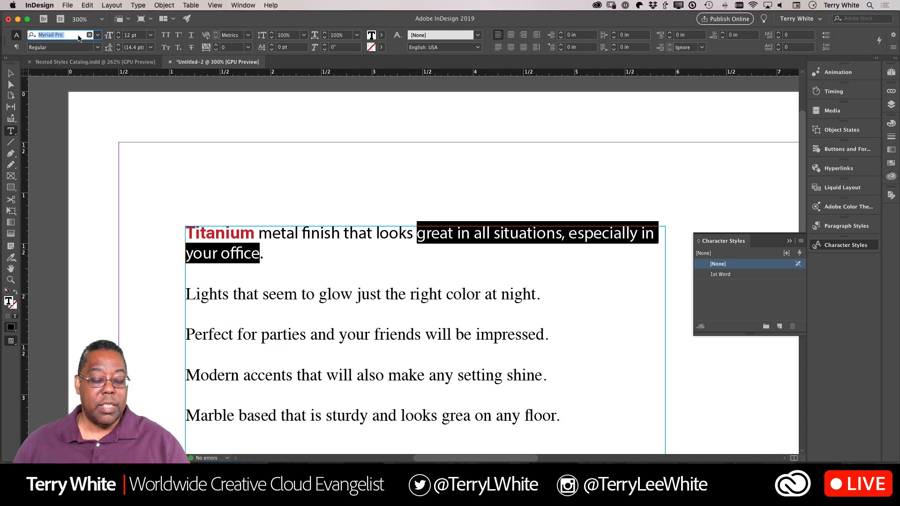
{"action": "type", "text": "ac"}
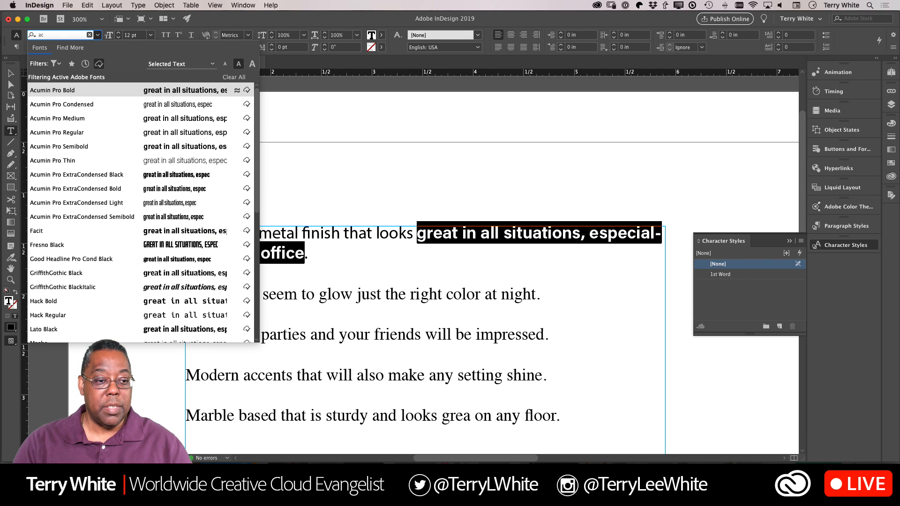
{"action": "left_click", "coordinate": [69, 132]}
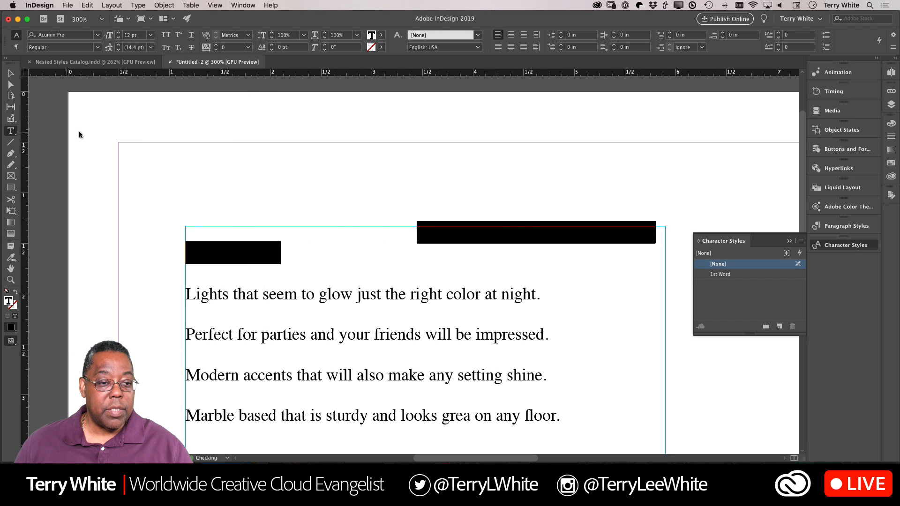
{"action": "left_click", "coordinate": [98, 48]}
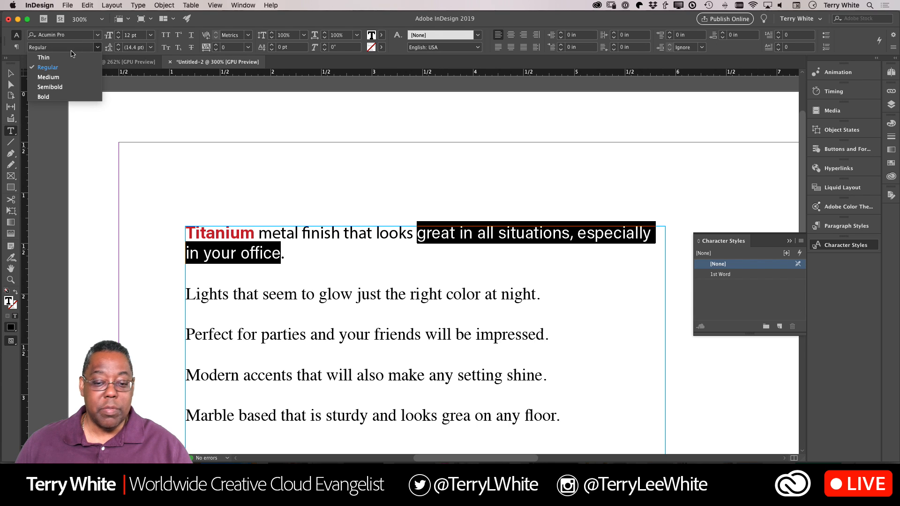
{"action": "left_click", "coordinate": [44, 58]}
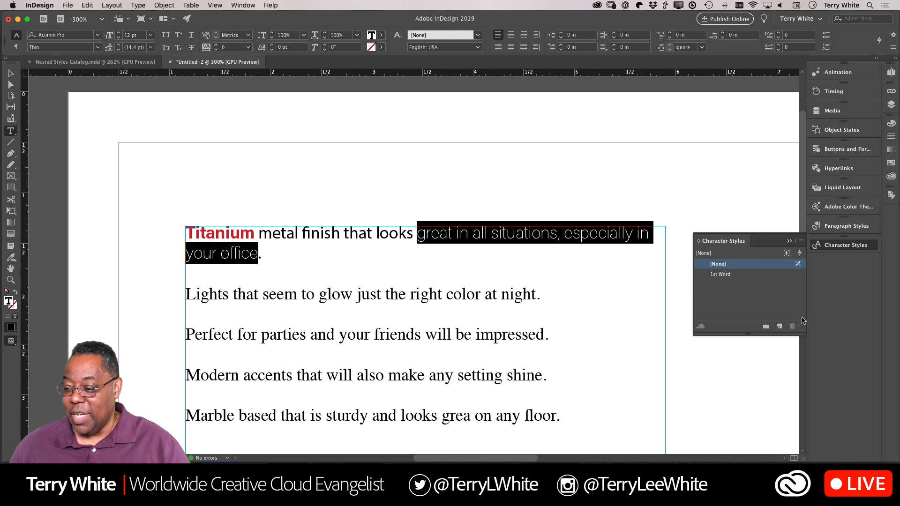
Step: Create a character style named "Ending Text" from the selected thin text at the end of the first sentence
{"action": "left_click", "coordinate": [779, 329]}
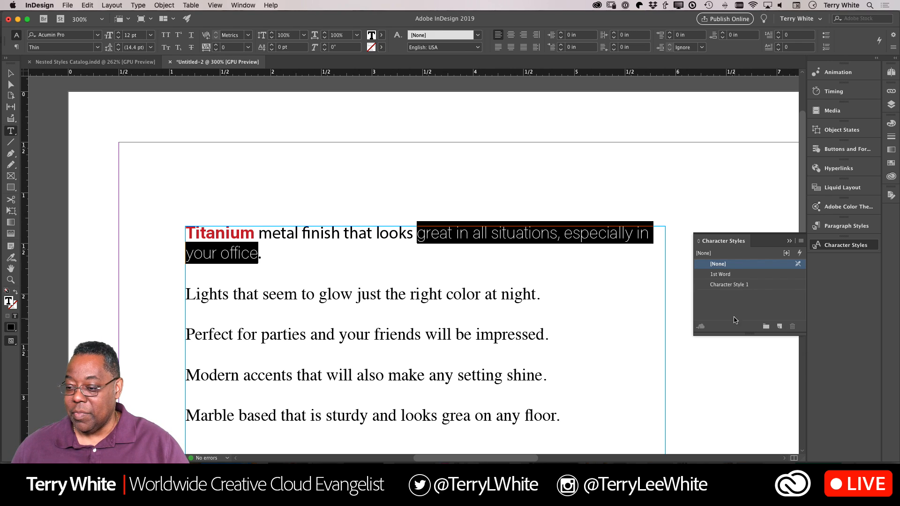
{"action": "double_click", "coordinate": [726, 284]}
{"action": "type", "text": "E"}
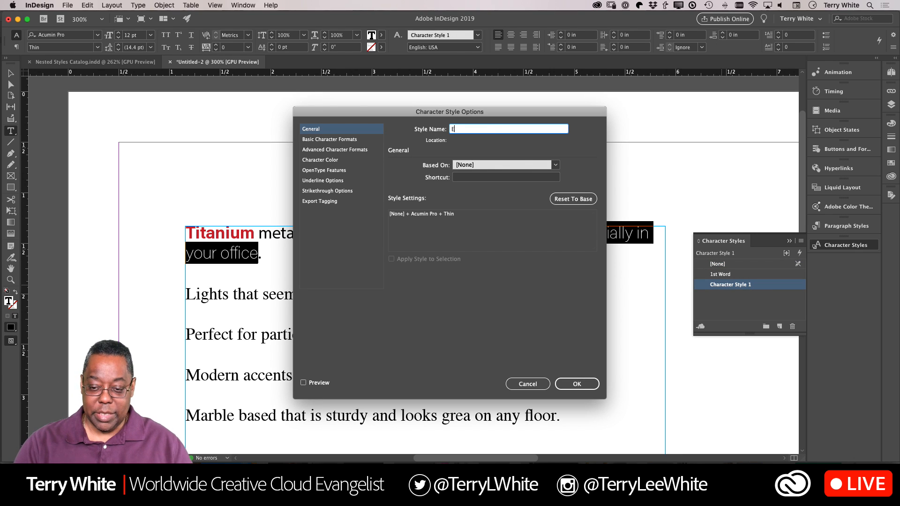
{"action": "type", "text": "nding Te"}
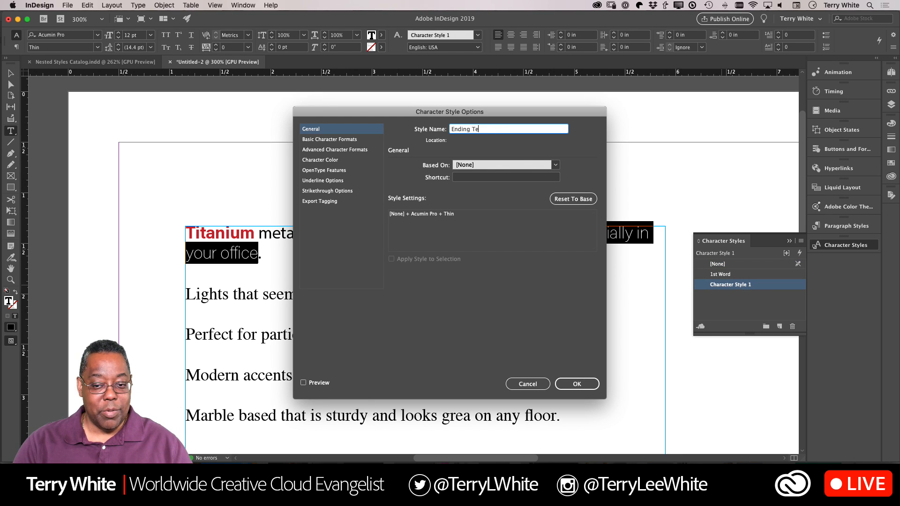
{"action": "type", "text": "xt"}
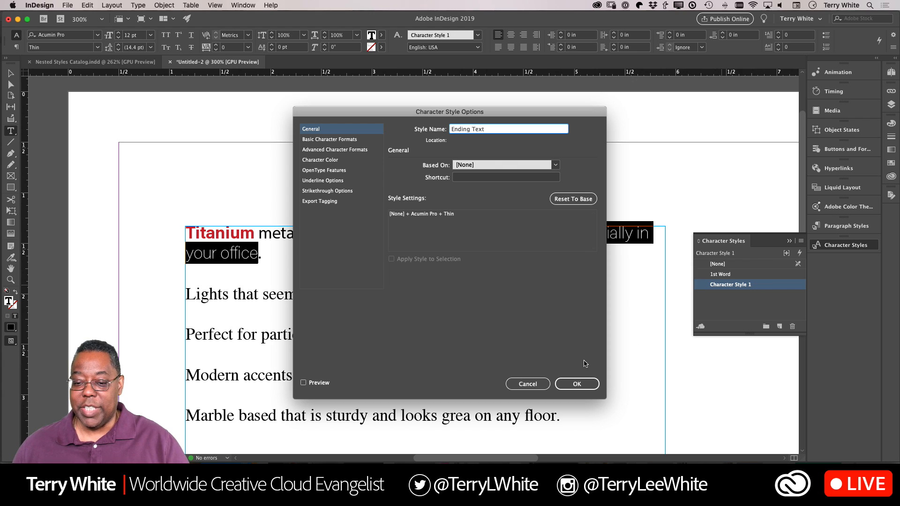
{"action": "left_click", "coordinate": [583, 383]}
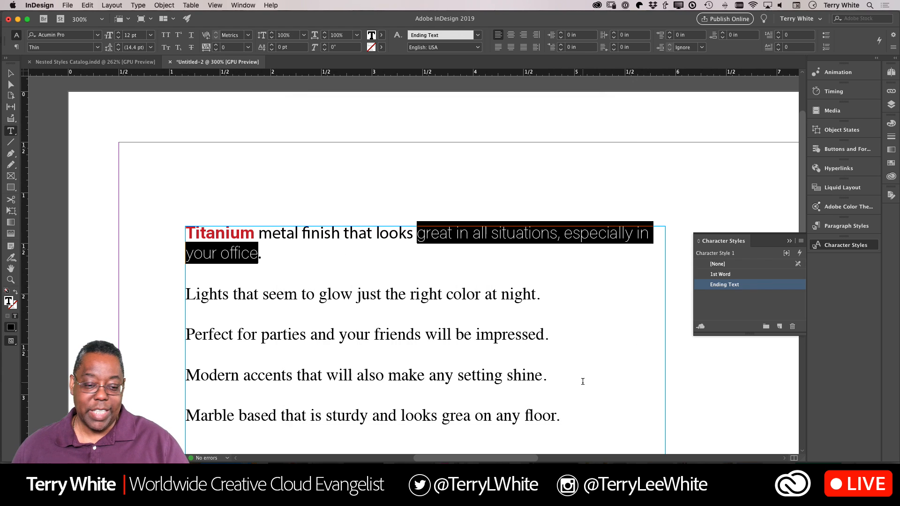
{"action": "left_click", "coordinate": [473, 232]}
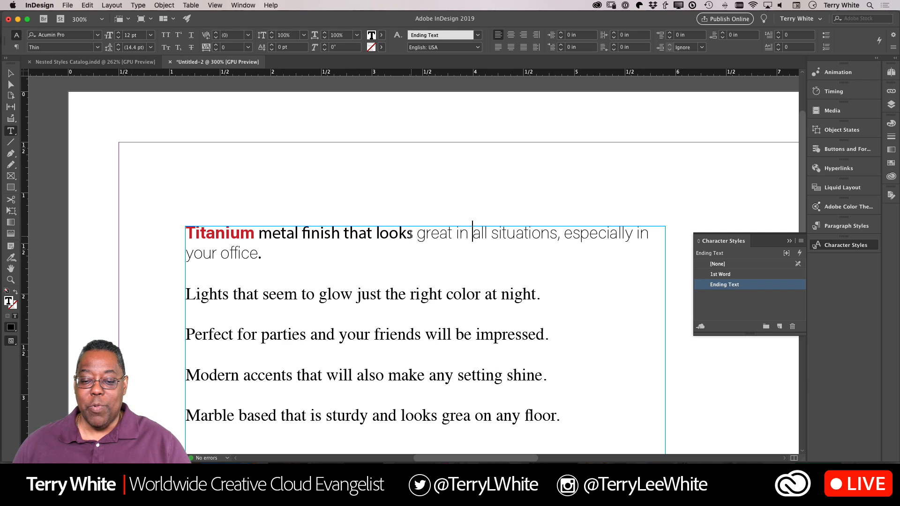
Step: Set the words "metal finish that looks" in the first sentence to Acumin Pro, keeping the Regular weight
{"action": "left_click_drag", "start_coordinate": [413, 233], "coordinate": [259, 233]}
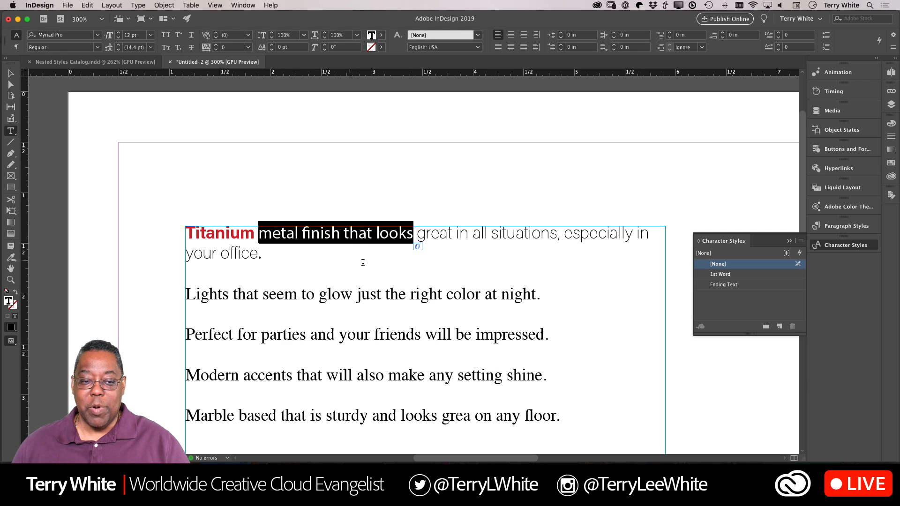
{"action": "left_click", "coordinate": [99, 36]}
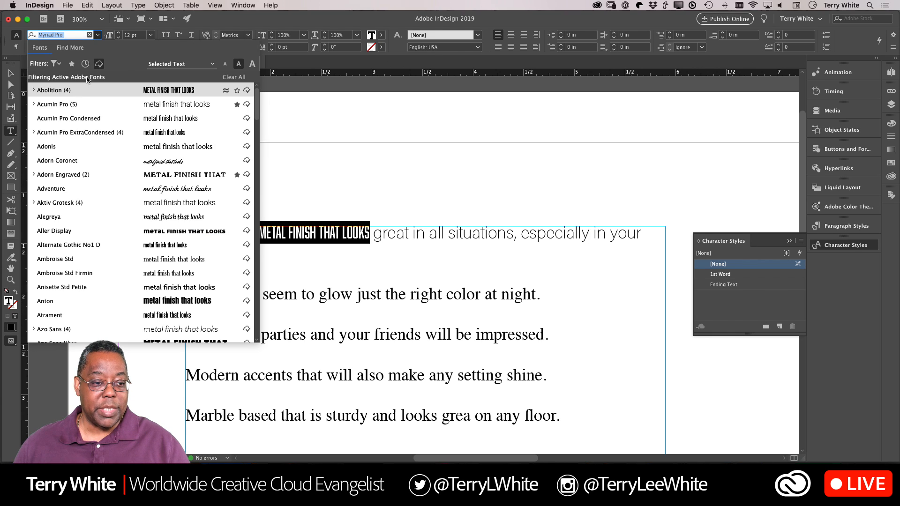
{"action": "left_click", "coordinate": [80, 105]}
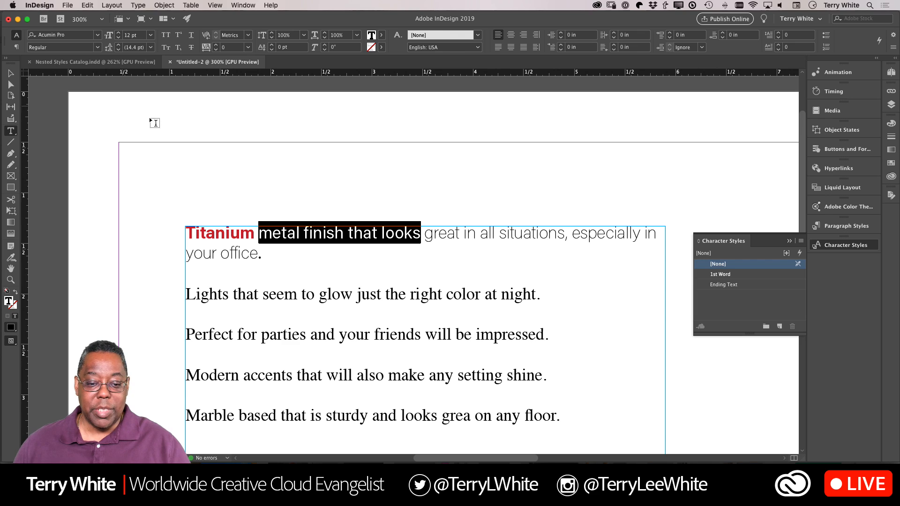
{"action": "left_click", "coordinate": [98, 47]}
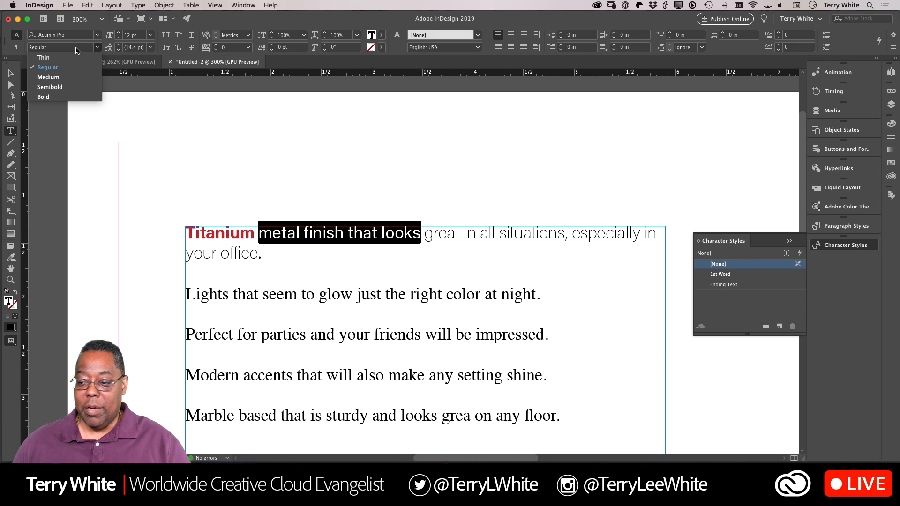
{"action": "left_click", "coordinate": [77, 47]}
{"action": "left_click", "coordinate": [347, 235]}
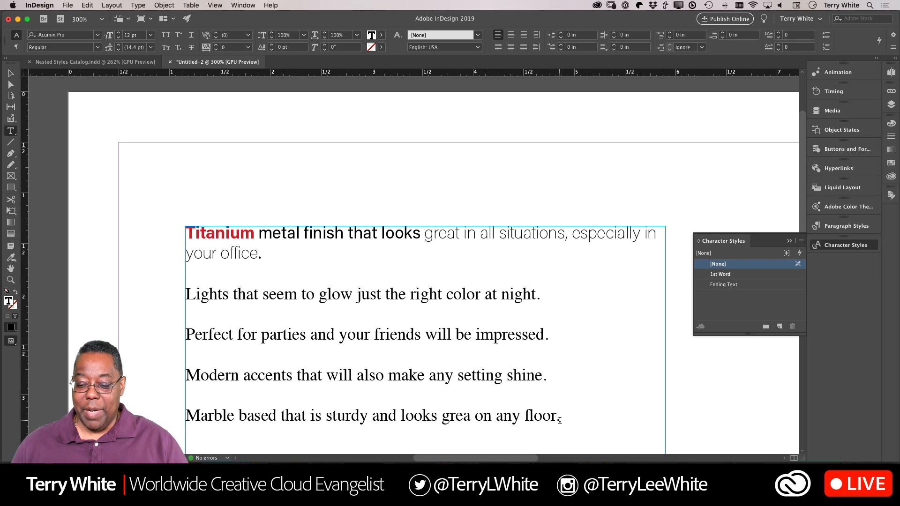
Step: Set the sentence "Lights that seem to glow just the right color at night." to the Acumin Pro font
{"action": "left_click_drag", "start_coordinate": [561, 416], "coordinate": [181, 292]}
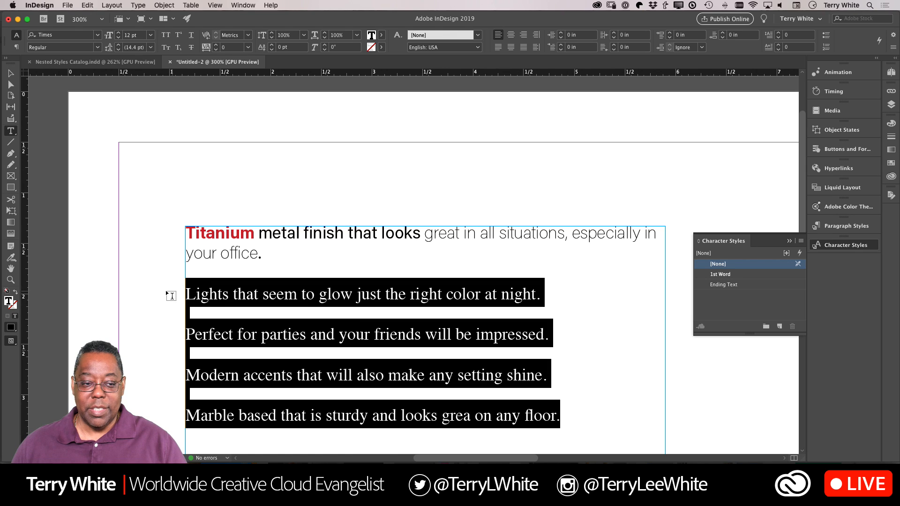
{"action": "left_click", "coordinate": [355, 313]}
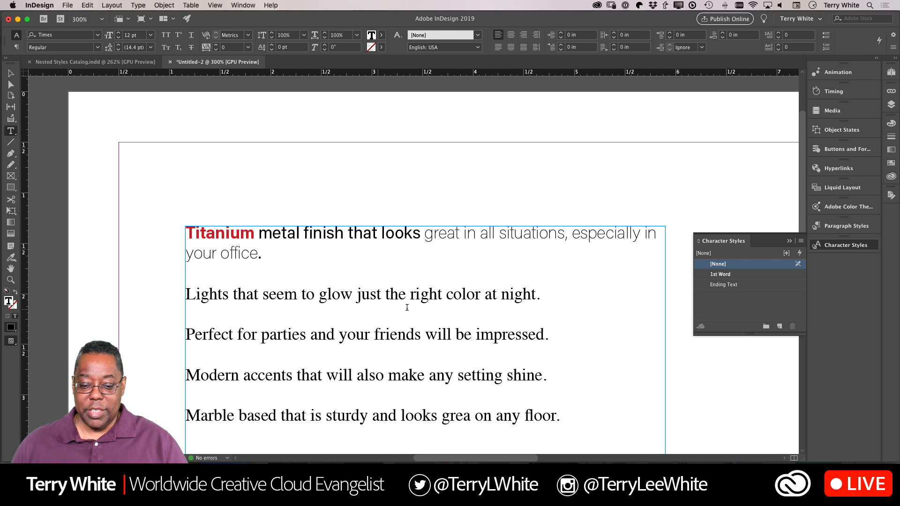
{"action": "left_click_drag", "start_coordinate": [543, 297], "coordinate": [147, 299]}
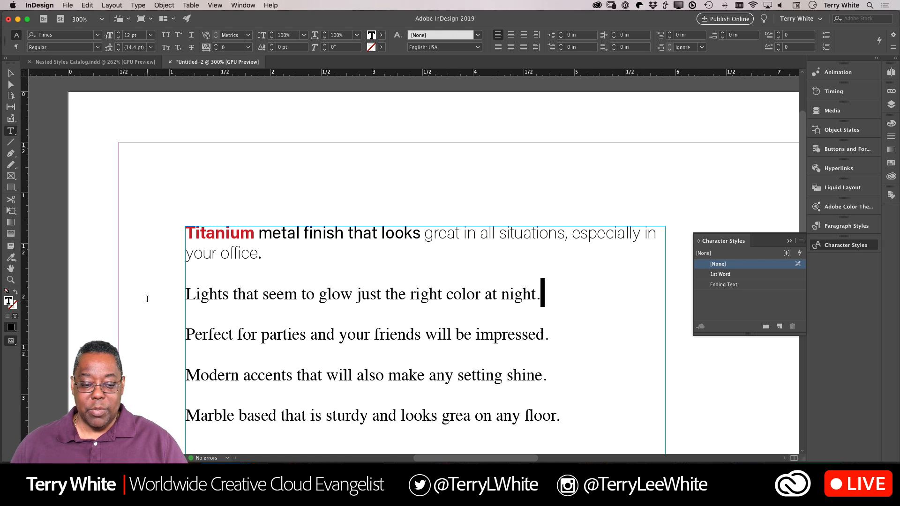
{"action": "triple_click", "coordinate": [193, 294]}
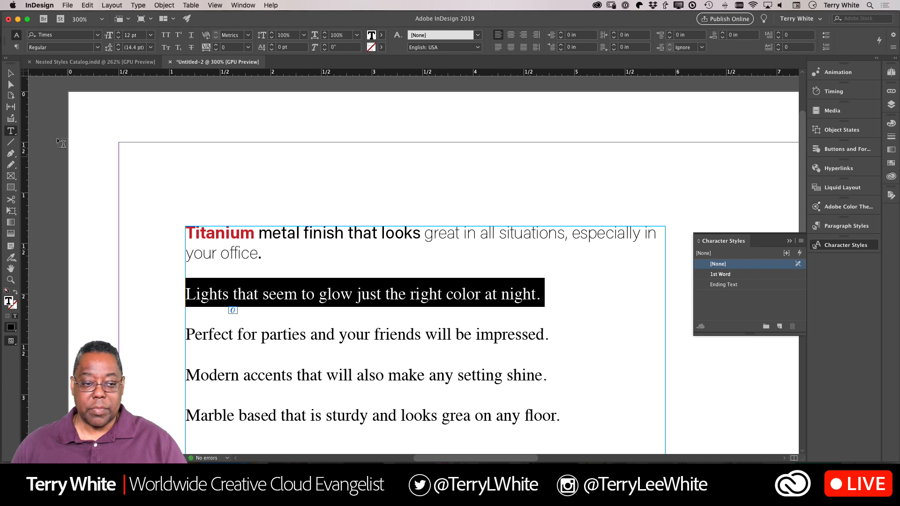
{"action": "left_click", "coordinate": [97, 35]}
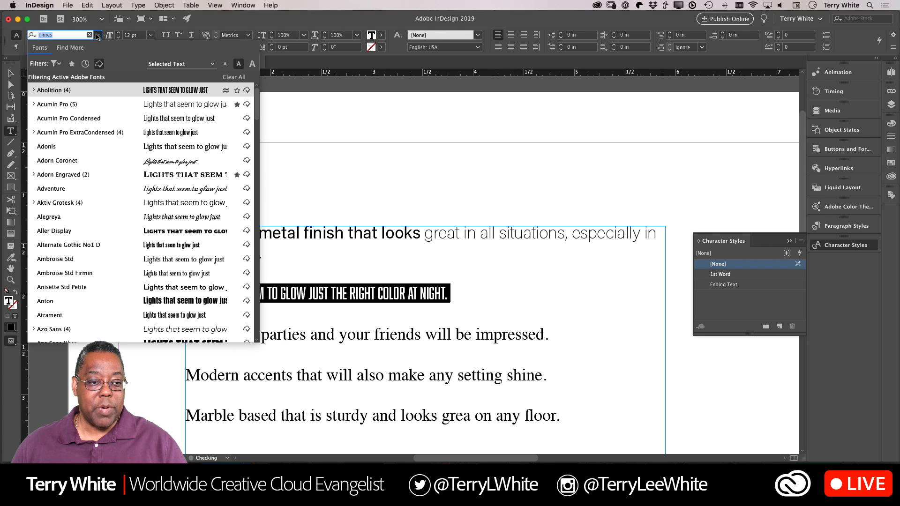
{"action": "left_click", "coordinate": [72, 109]}
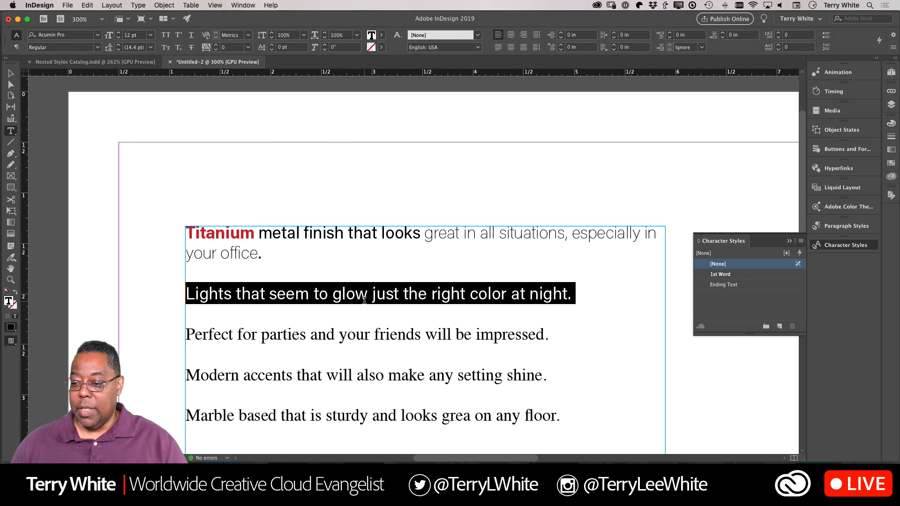
Step: Create a paragraph style named "Nested Body" from the "Lights that seem to glow" sentence
{"action": "left_click", "coordinate": [398, 307]}
{"action": "left_click", "coordinate": [578, 295]}
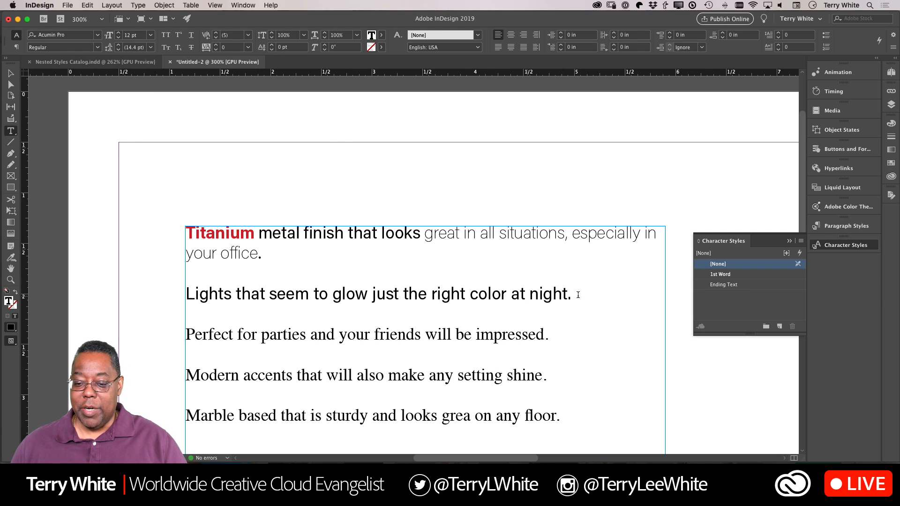
{"action": "left_click", "coordinate": [844, 226]}
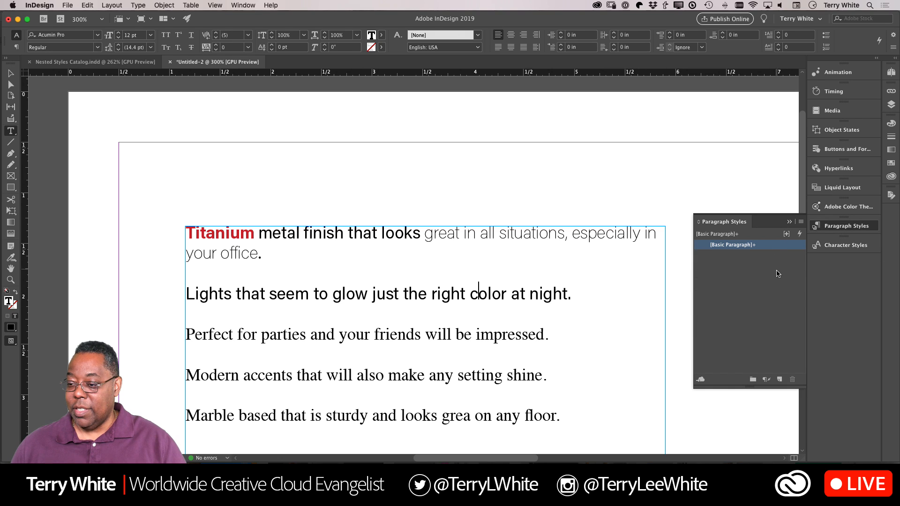
{"action": "left_click", "coordinate": [780, 379]}
{"action": "double_click", "coordinate": [732, 256]}
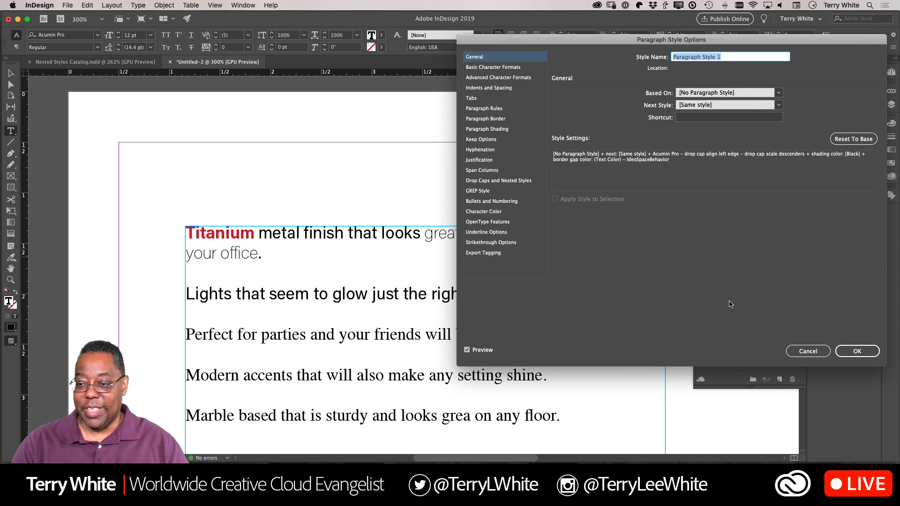
{"action": "type", "text": "Nested Body"}
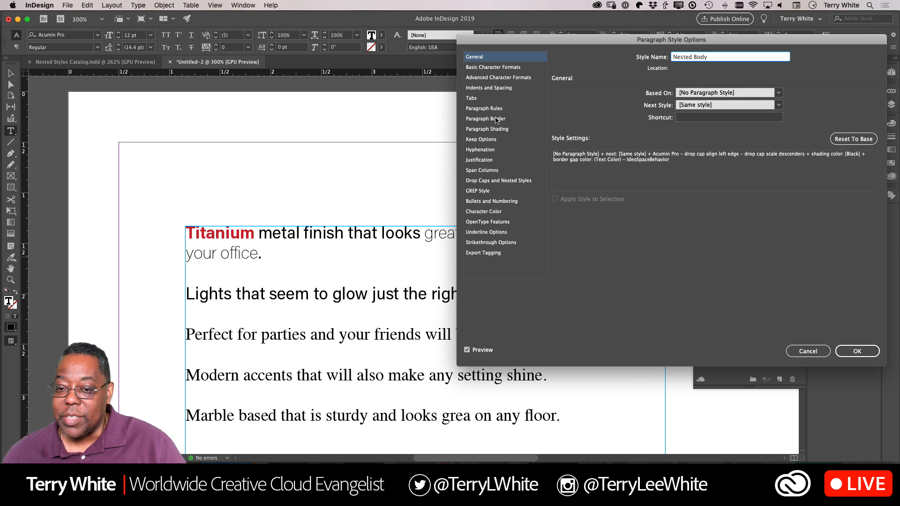
Step: Reset the Nested Body style to its base and set its font to Acumin Pro Regular at 10 pt
{"action": "left_click", "coordinate": [854, 139]}
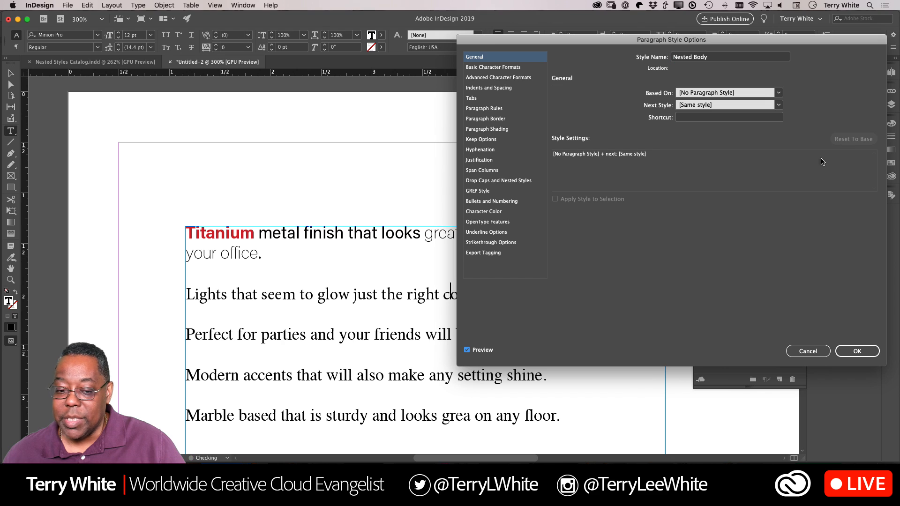
{"action": "left_click", "coordinate": [506, 79]}
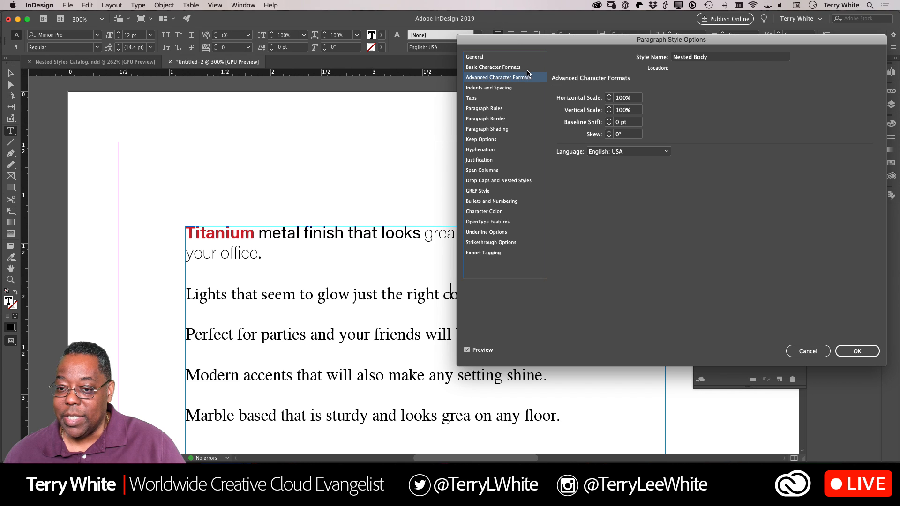
{"action": "left_click", "coordinate": [523, 68]}
{"action": "left_click", "coordinate": [678, 98]}
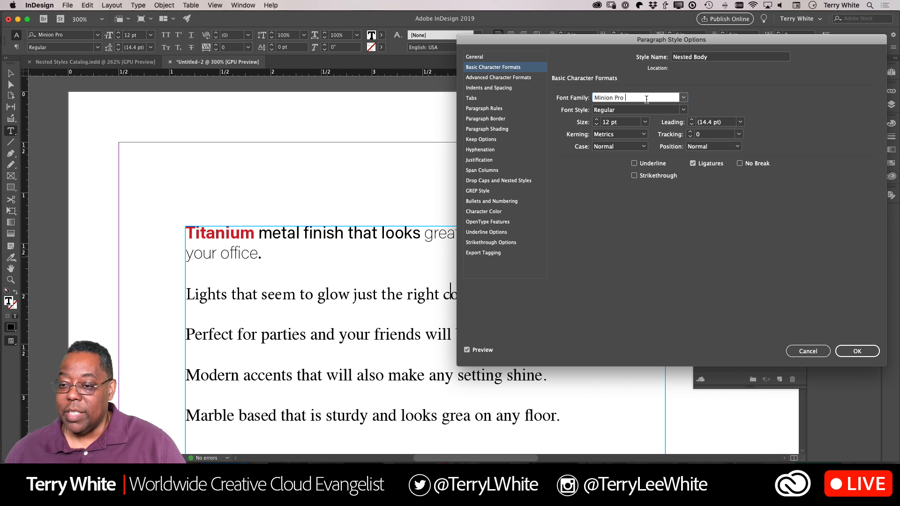
{"action": "type", "text": "Acum"}
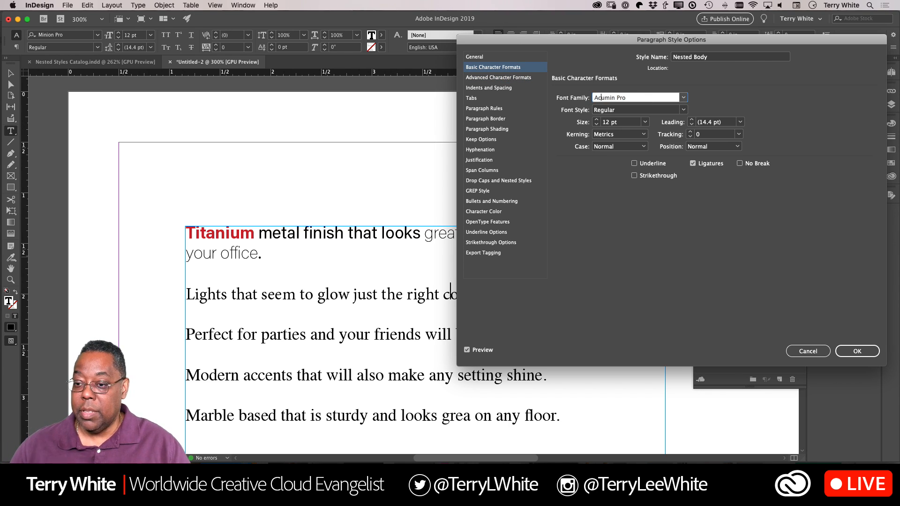
{"action": "key", "text": "Tab"}
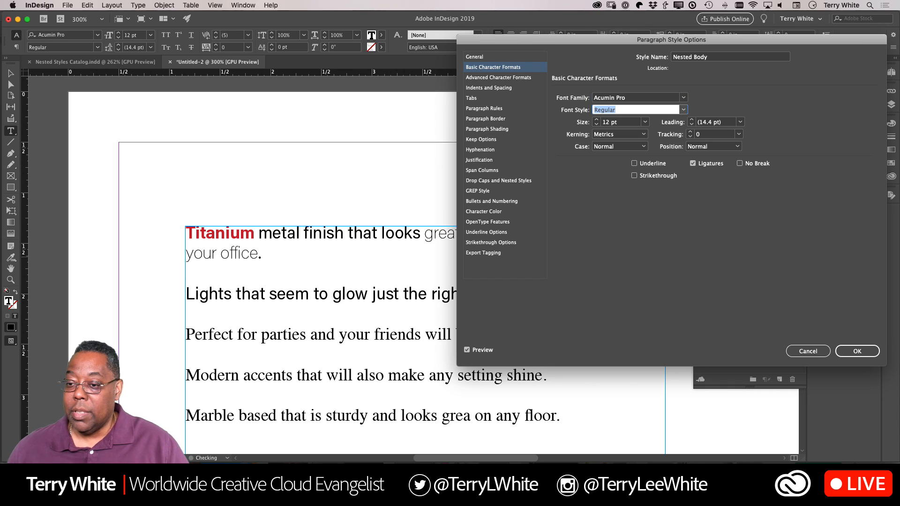
{"action": "left_click", "coordinate": [645, 122]}
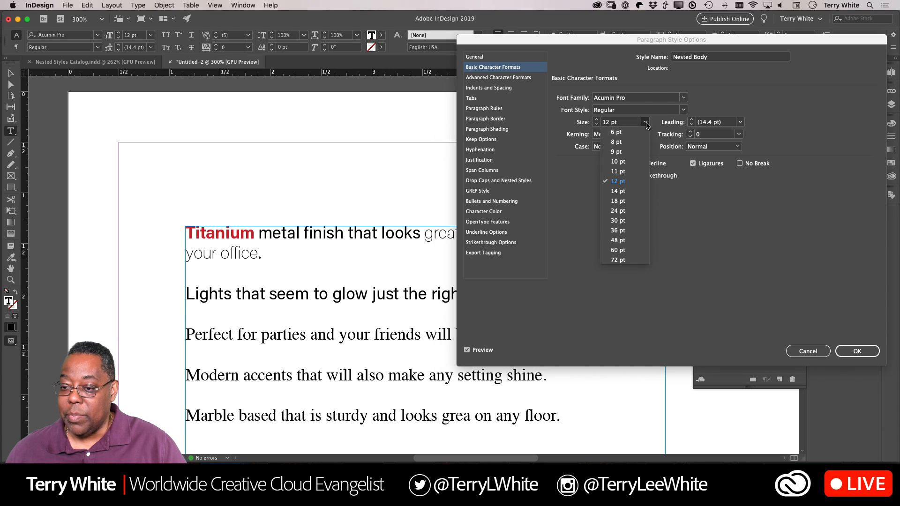
{"action": "left_click", "coordinate": [629, 162]}
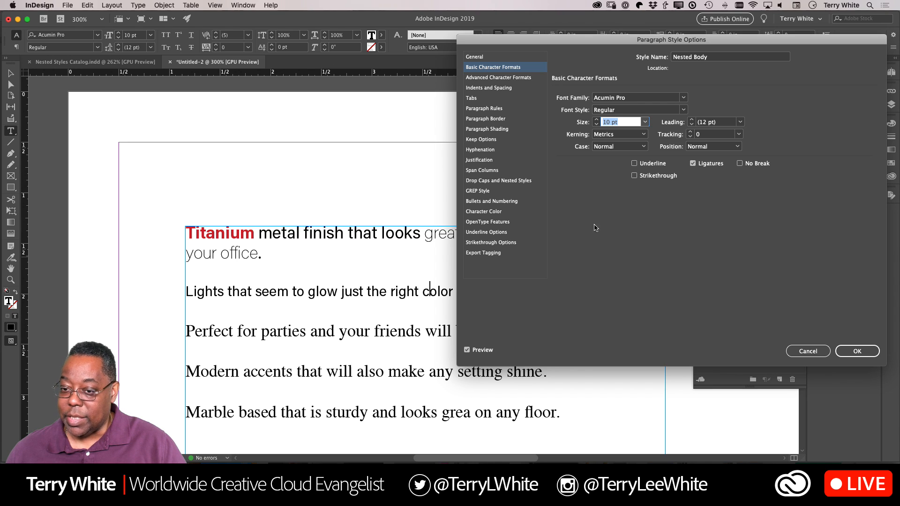
{"action": "left_click", "coordinate": [476, 58]}
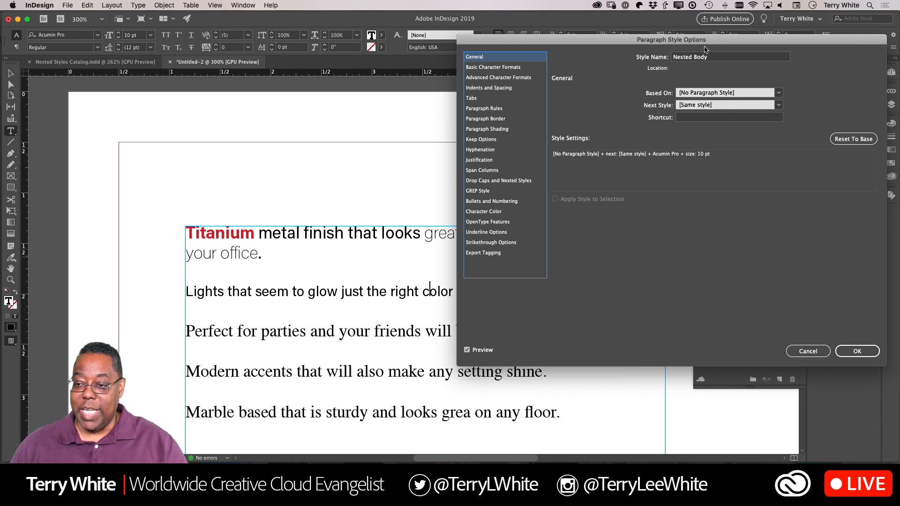
Step: Add a nested style to Nested Body that applies the 1st Word character style through 1 word
{"action": "left_click", "coordinate": [482, 183]}
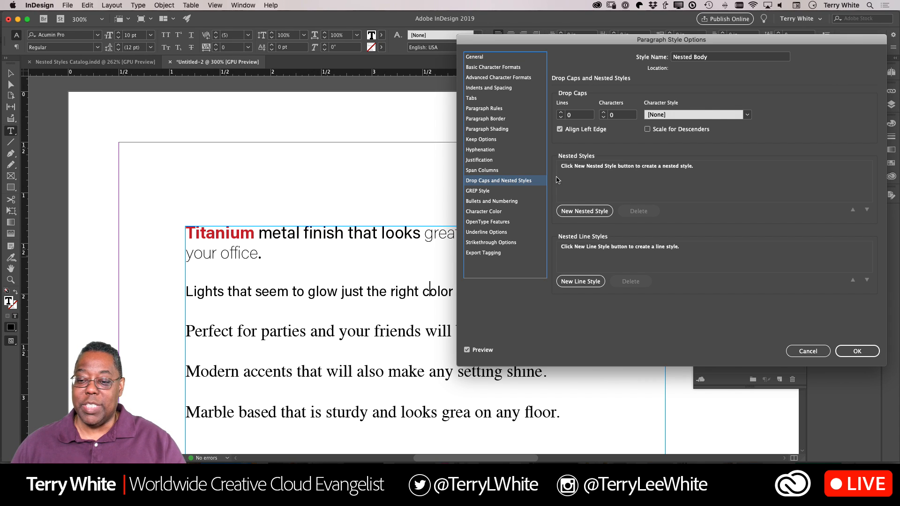
{"action": "left_click", "coordinate": [572, 214]}
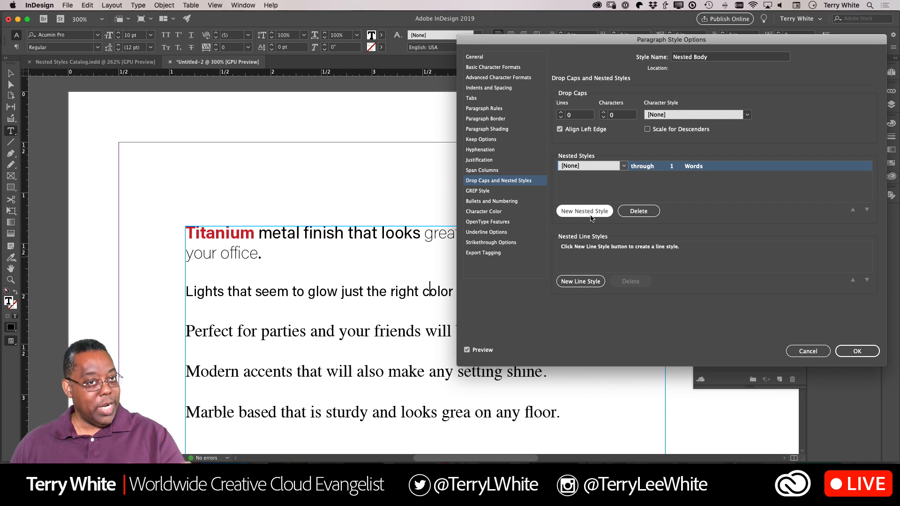
{"action": "left_click", "coordinate": [624, 166]}
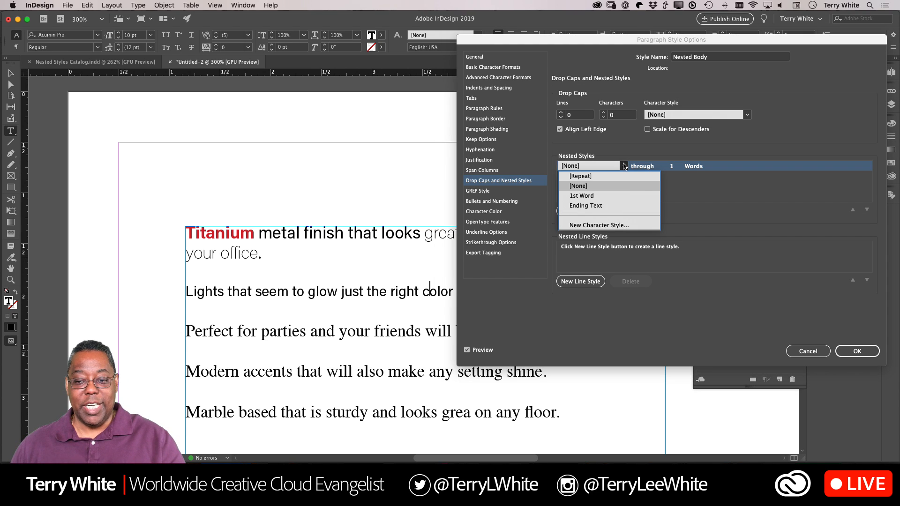
{"action": "left_click", "coordinate": [609, 196]}
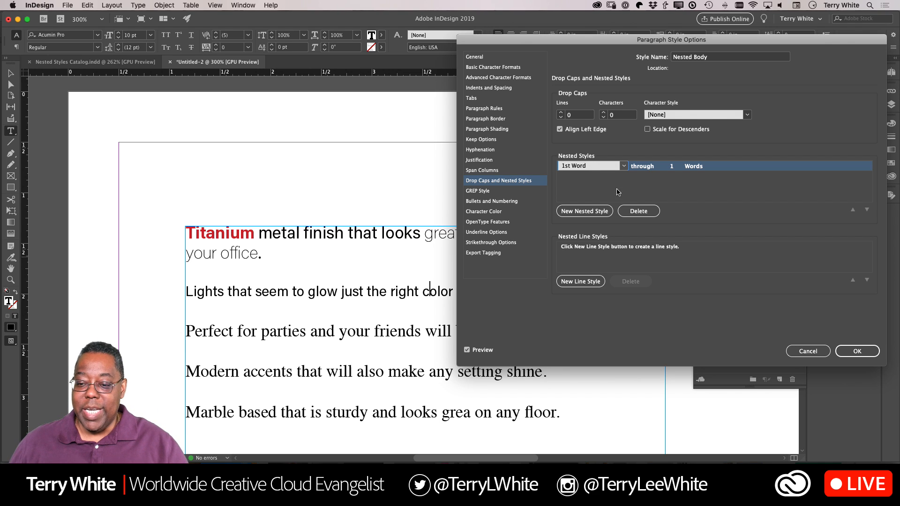
Step: Add a second nested style that applies [None] through 4 words
{"action": "left_click", "coordinate": [570, 212]}
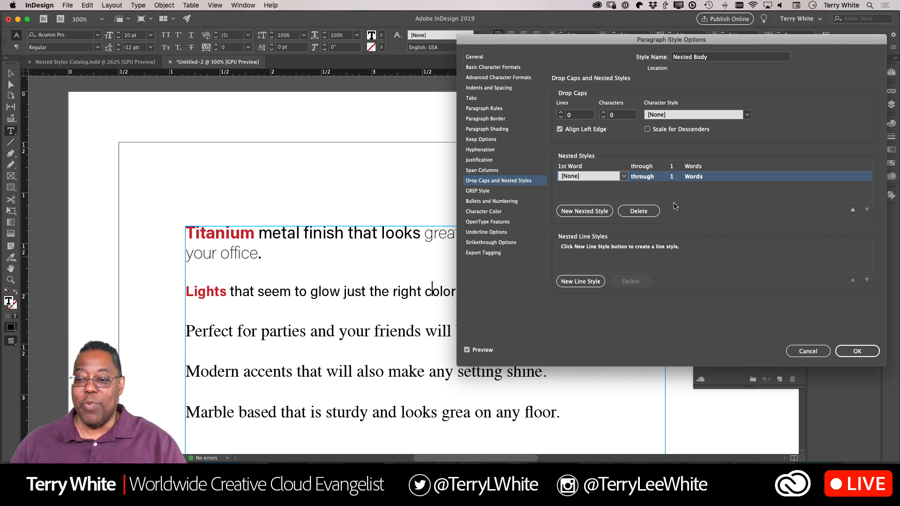
{"action": "left_click", "coordinate": [671, 177]}
{"action": "type", "text": "4"}
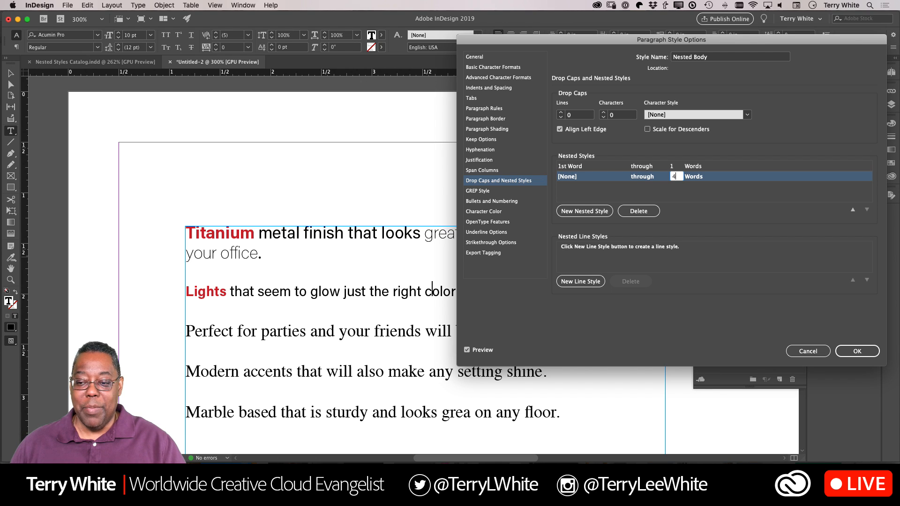
{"action": "left_click", "coordinate": [697, 179]}
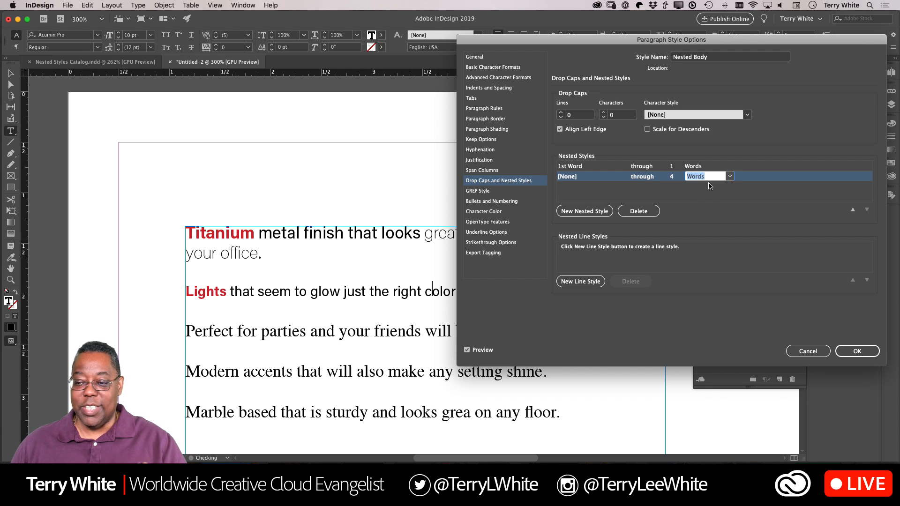
{"action": "left_click", "coordinate": [731, 178]}
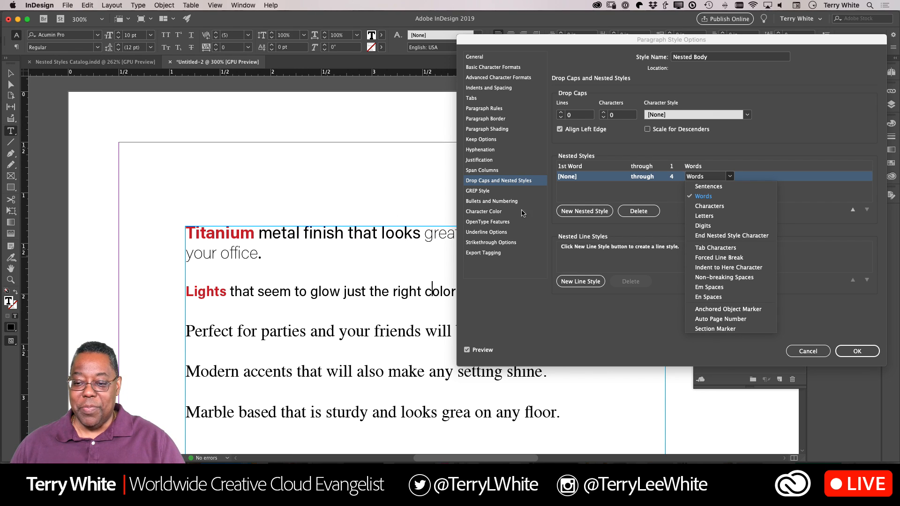
{"action": "left_click", "coordinate": [564, 195]}
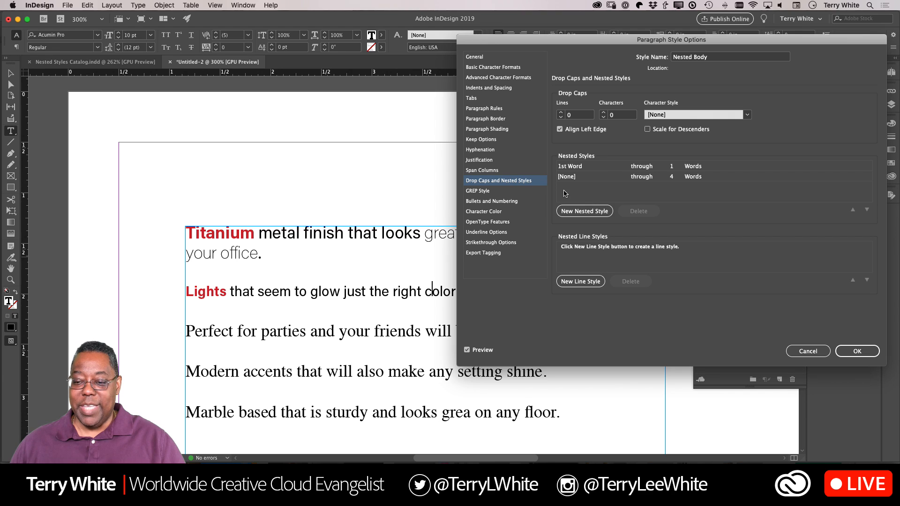
Step: Add a third nested style that applies the Ending Text character style through 1 word
{"action": "left_click", "coordinate": [568, 213]}
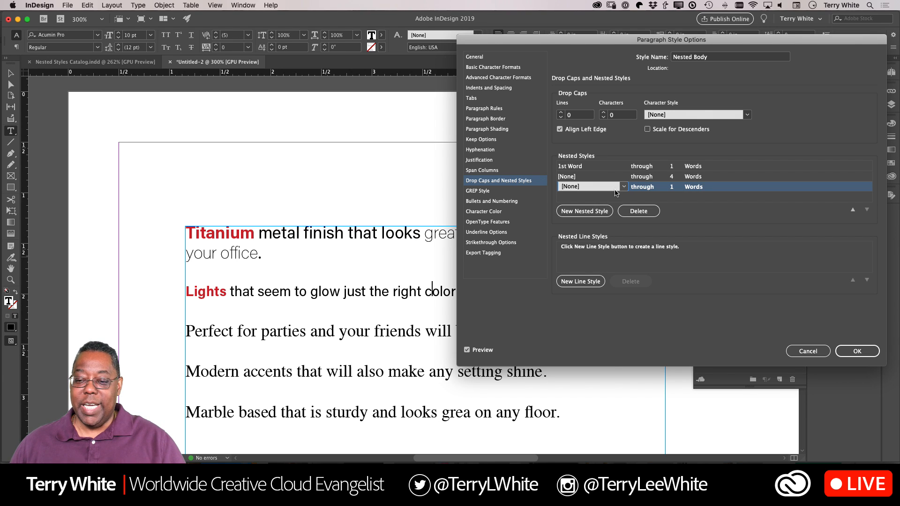
{"action": "left_click", "coordinate": [624, 187]}
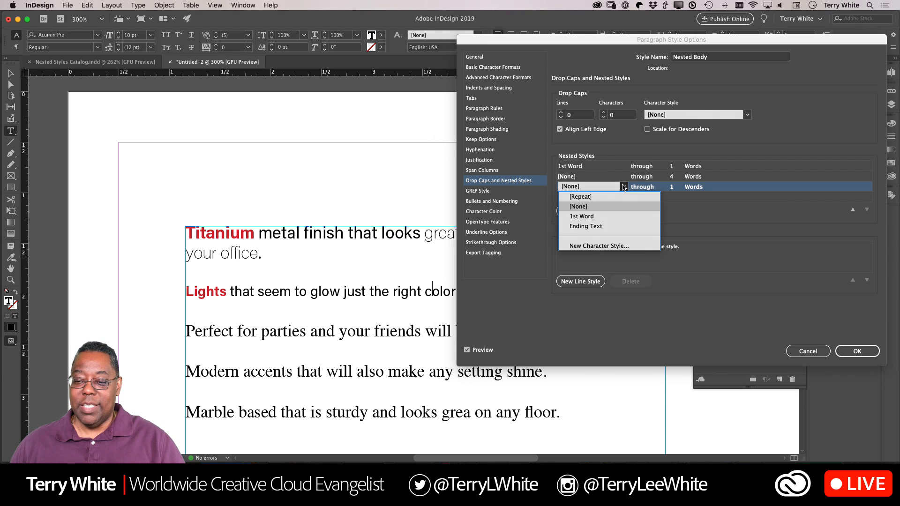
{"action": "left_click", "coordinate": [598, 227]}
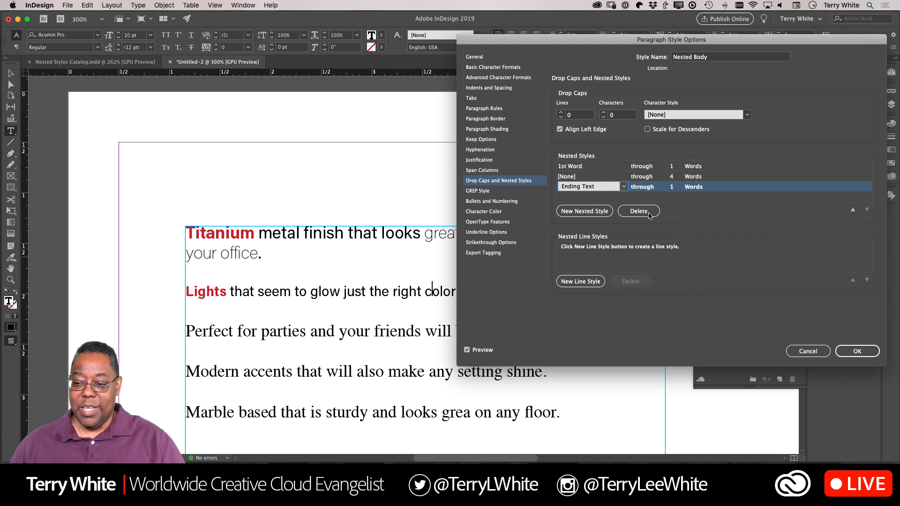
{"action": "left_click", "coordinate": [689, 189]}
{"action": "left_click", "coordinate": [730, 186]}
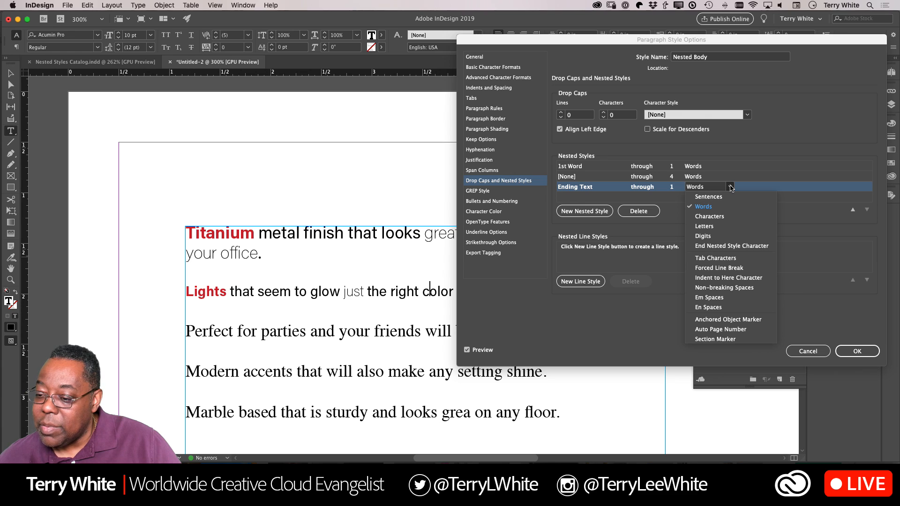
{"action": "left_click", "coordinate": [703, 178]}
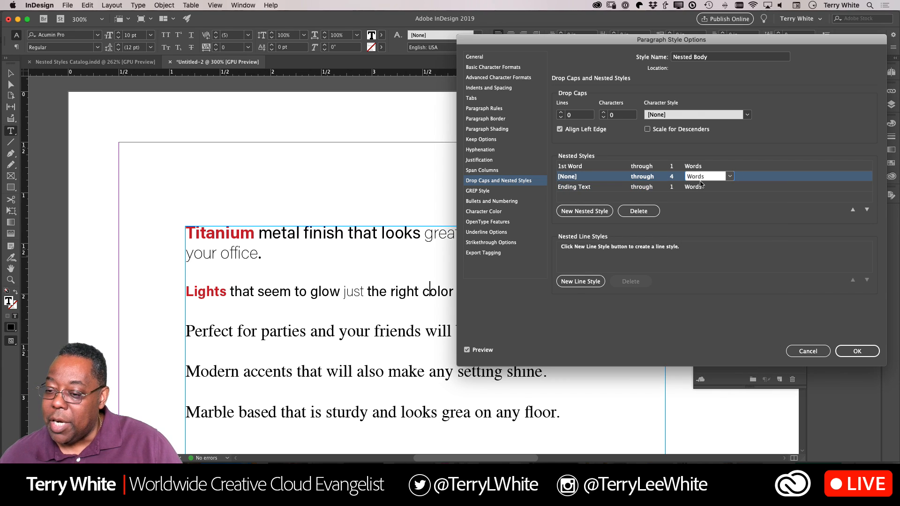
Step: Make the Ending Text nested style in Nested Body apply up to 1 period (.) rather than a word count
{"action": "left_click", "coordinate": [651, 187]}
{"action": "left_click", "coordinate": [663, 187]}
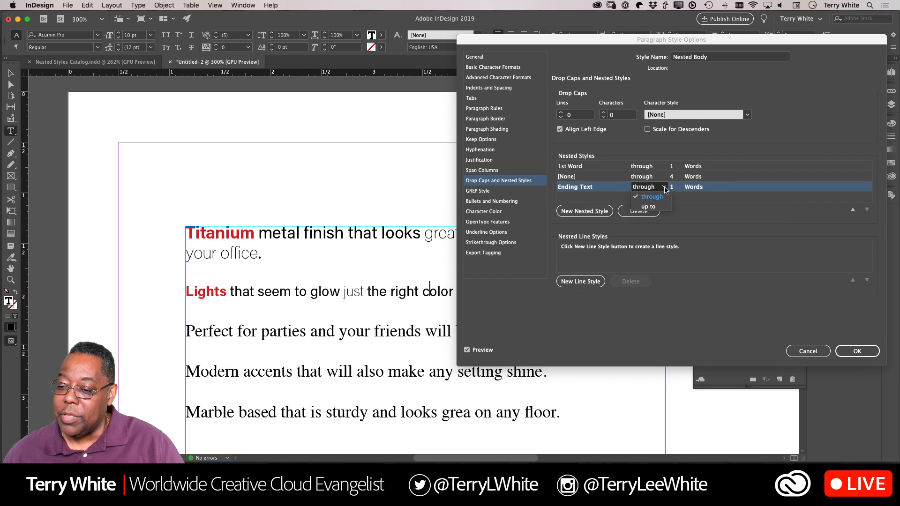
{"action": "left_click", "coordinate": [657, 210]}
{"action": "left_click", "coordinate": [690, 190]}
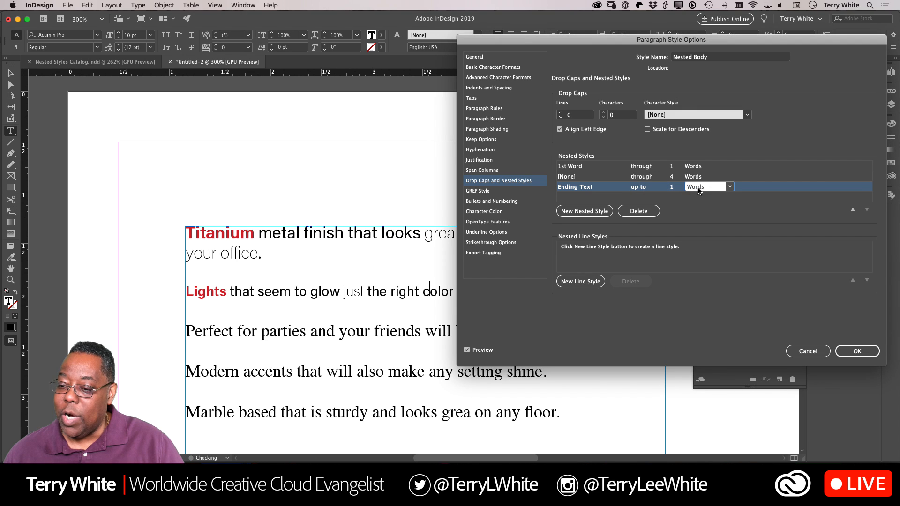
{"action": "left_click", "coordinate": [729, 188]}
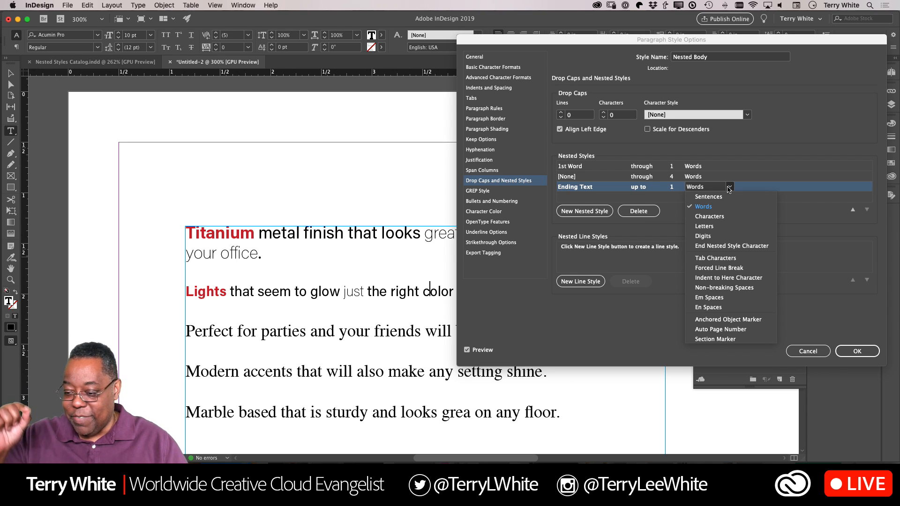
{"action": "left_click", "coordinate": [710, 190]}
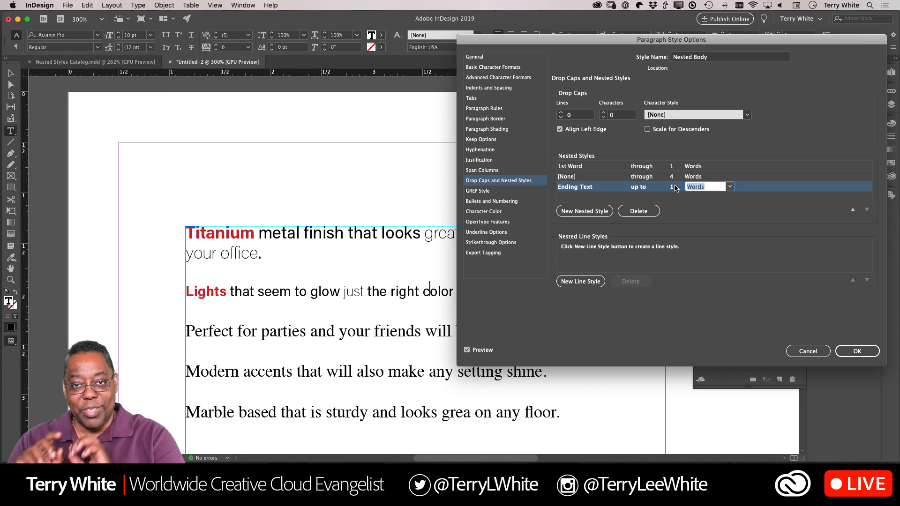
{"action": "key", "text": "BackSpace"}
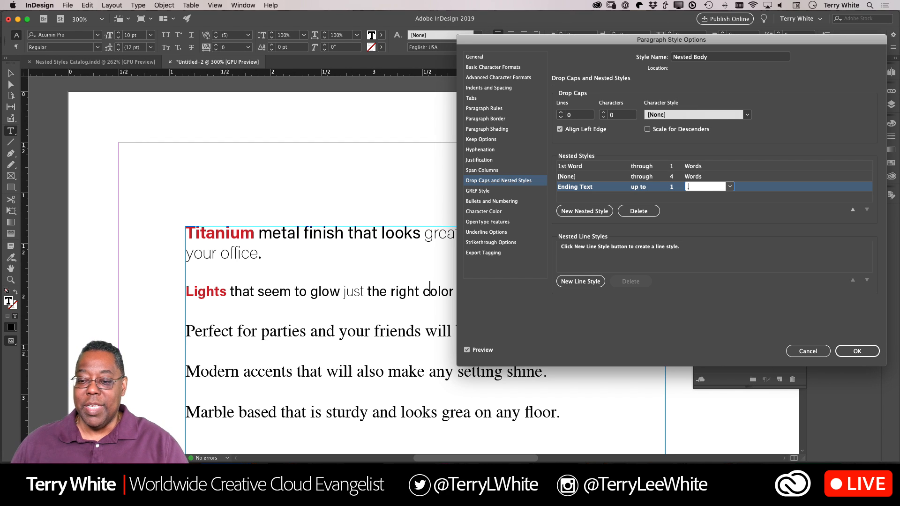
{"action": "left_click", "coordinate": [616, 167]}
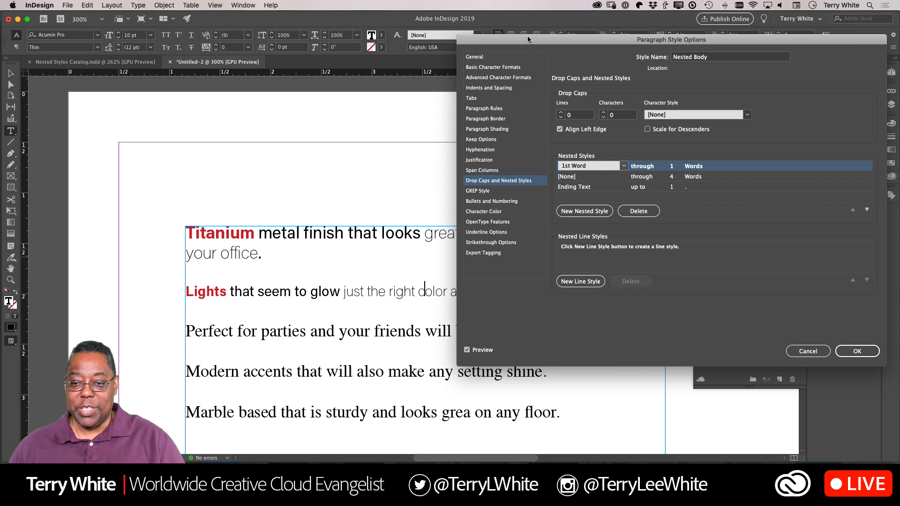
{"action": "left_click_drag", "start_coordinate": [527, 36], "coordinate": [632, 34]}
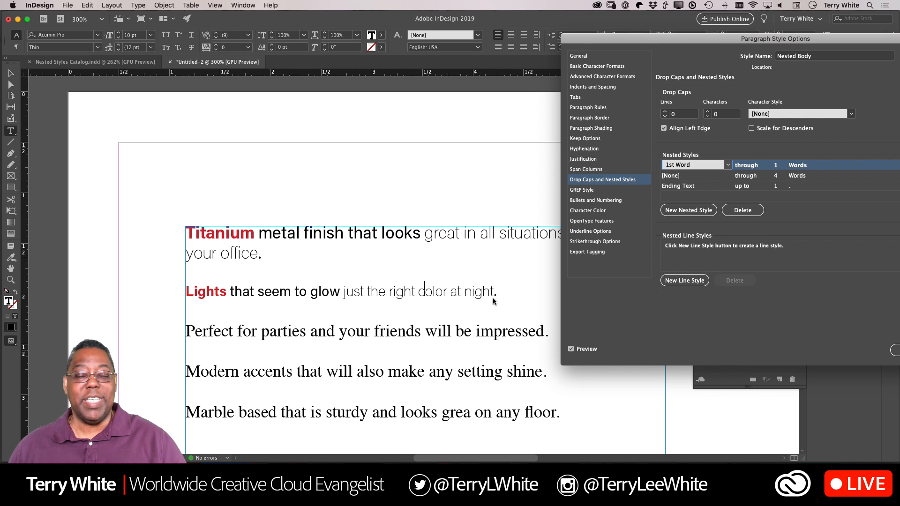
Step: Change the Ending Text nested style's range to through so it includes the period, and save the Nested Body style
{"action": "left_click", "coordinate": [749, 212]}
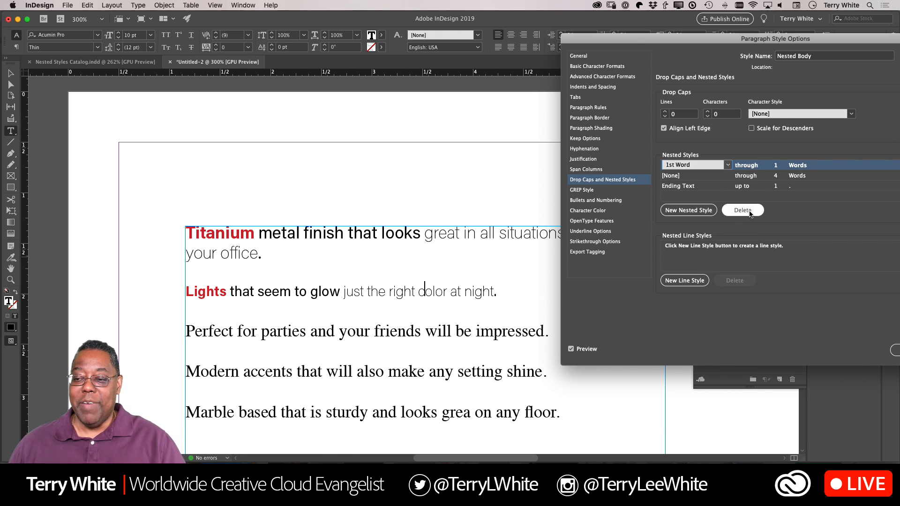
{"action": "left_click", "coordinate": [750, 187]}
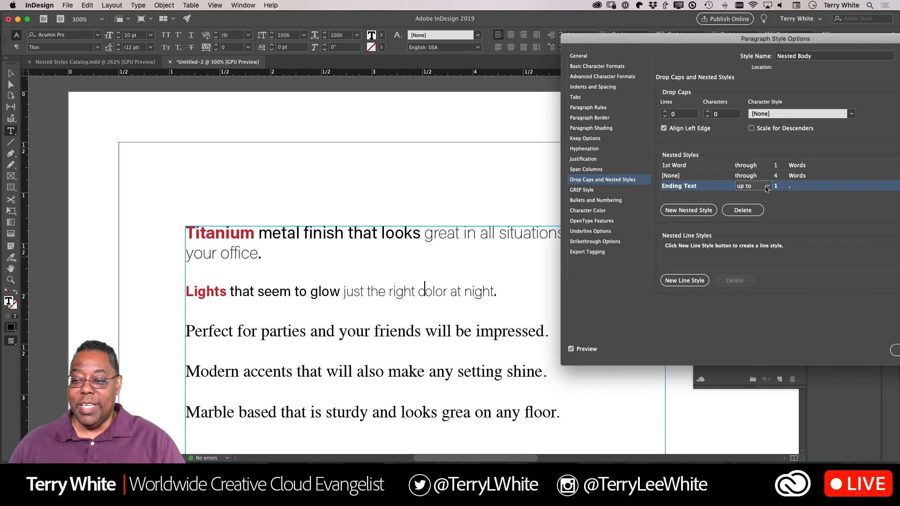
{"action": "left_click", "coordinate": [767, 188]}
{"action": "left_click", "coordinate": [765, 196]}
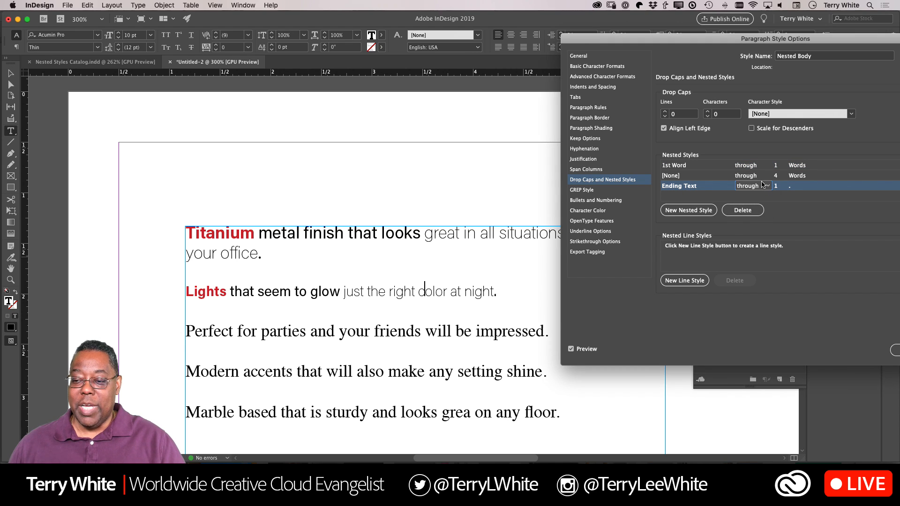
{"action": "left_click", "coordinate": [762, 177]}
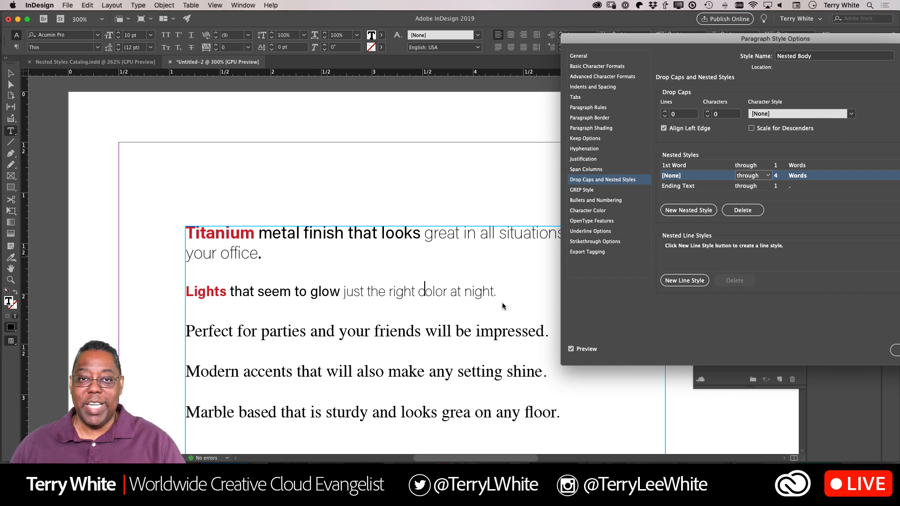
{"action": "left_click_drag", "start_coordinate": [714, 39], "coordinate": [574, 50]}
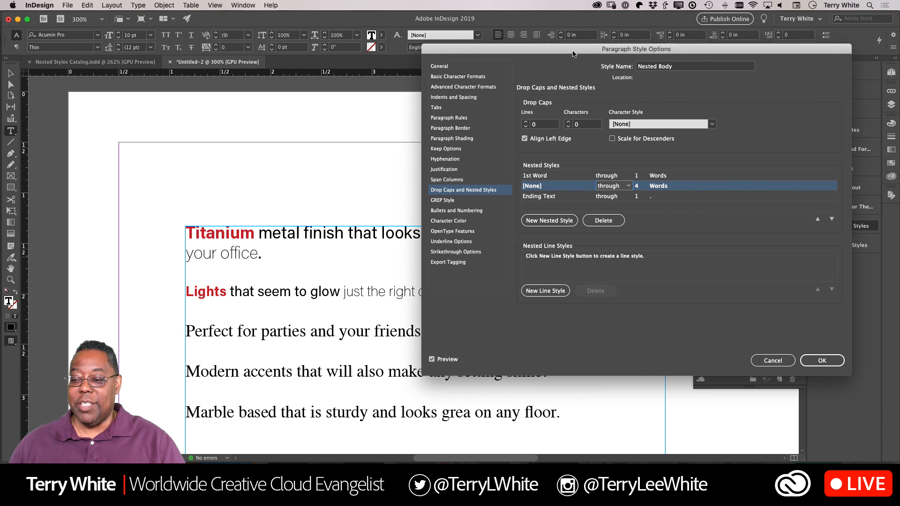
{"action": "left_click", "coordinate": [824, 359]}
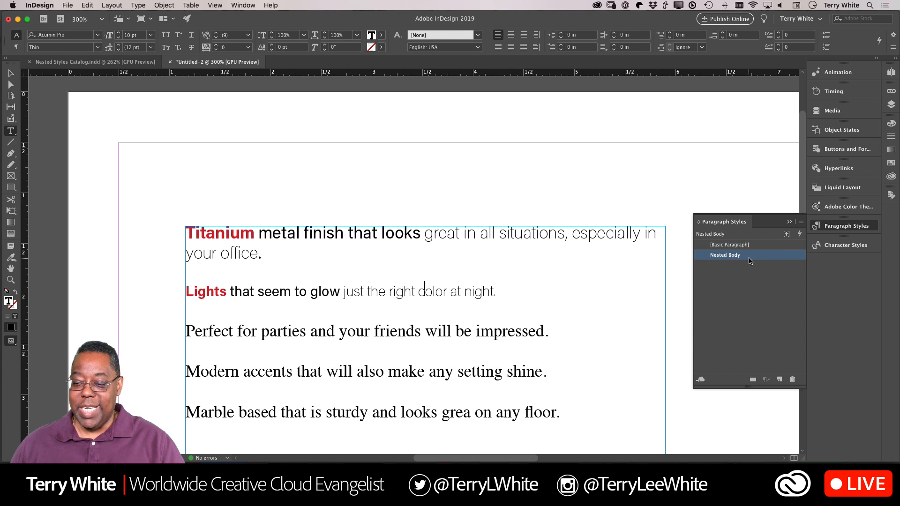
Step: Apply the Nested Body paragraph style to the Titanium paragraph and the Perfect paragraph
{"action": "left_click", "coordinate": [380, 233]}
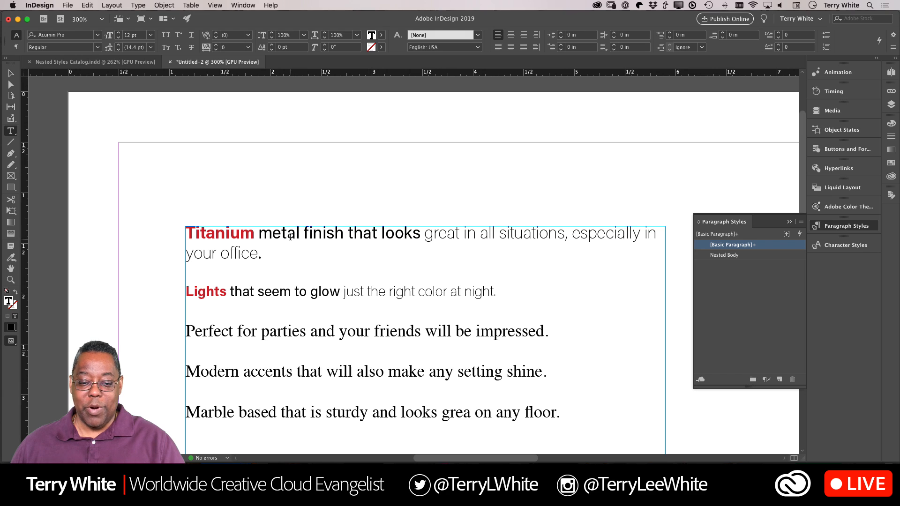
{"action": "left_click", "coordinate": [715, 256]}
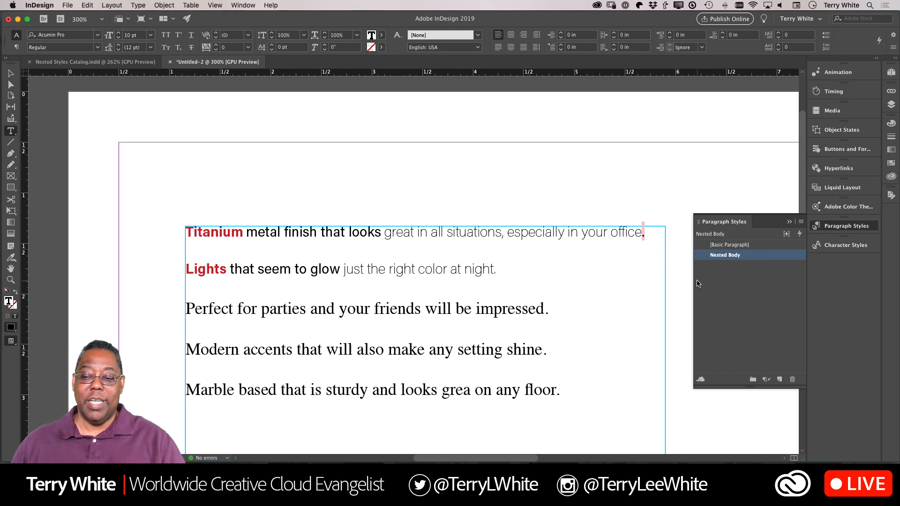
{"action": "left_click", "coordinate": [377, 309]}
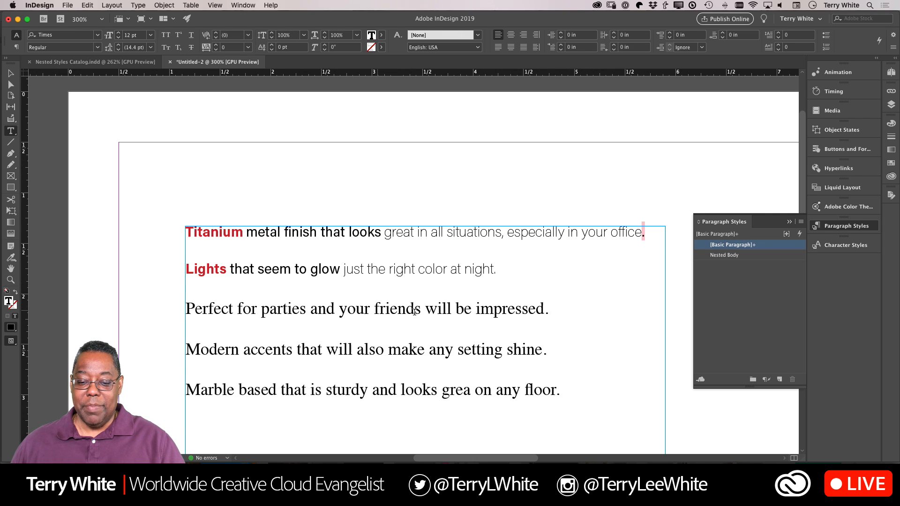
{"action": "left_click", "coordinate": [722, 255]}
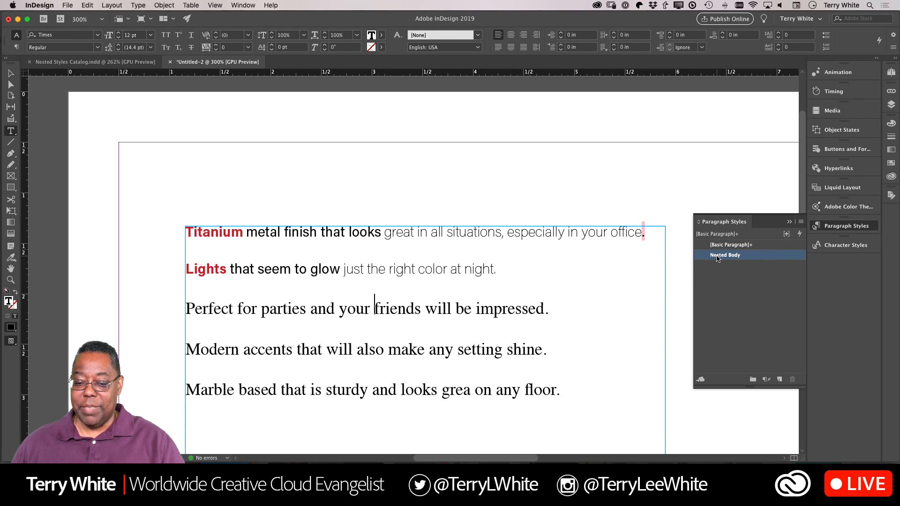
Step: Apply Nested Body to the Modern and Marble paragraphs and clear all formatting overrides in both
{"action": "left_click", "coordinate": [437, 347]}
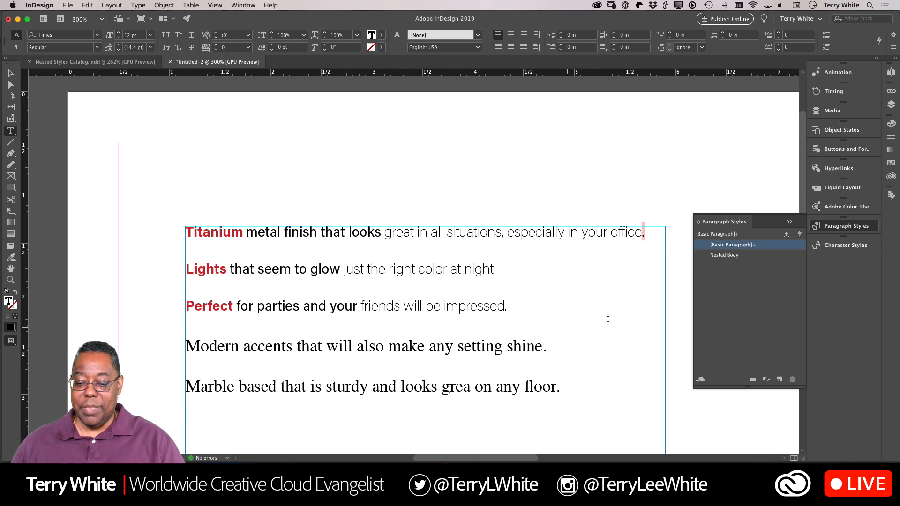
{"action": "left_click_drag", "start_coordinate": [421, 347], "coordinate": [435, 389]}
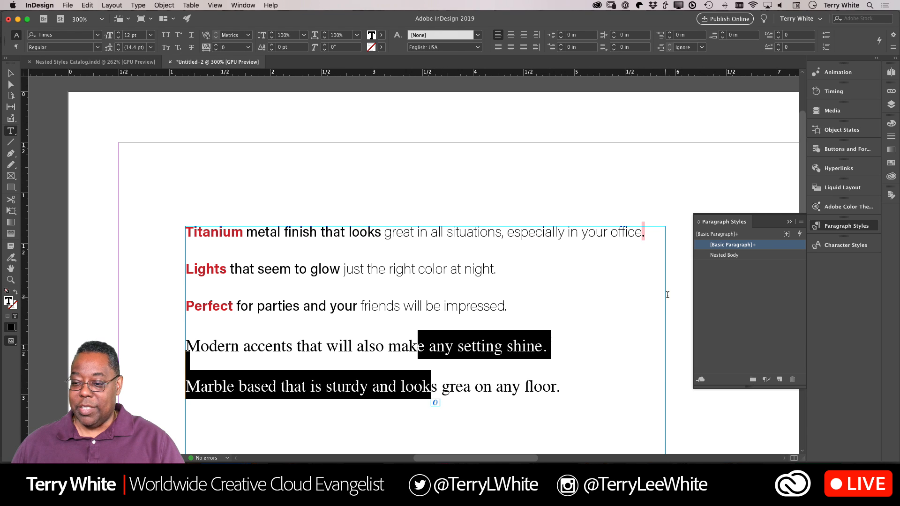
{"action": "left_click", "coordinate": [722, 256]}
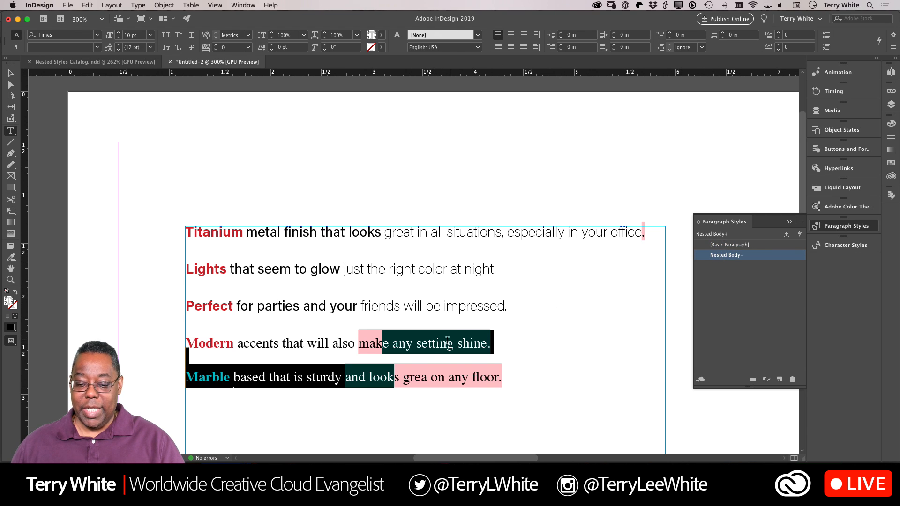
{"action": "left_click", "coordinate": [766, 378]}
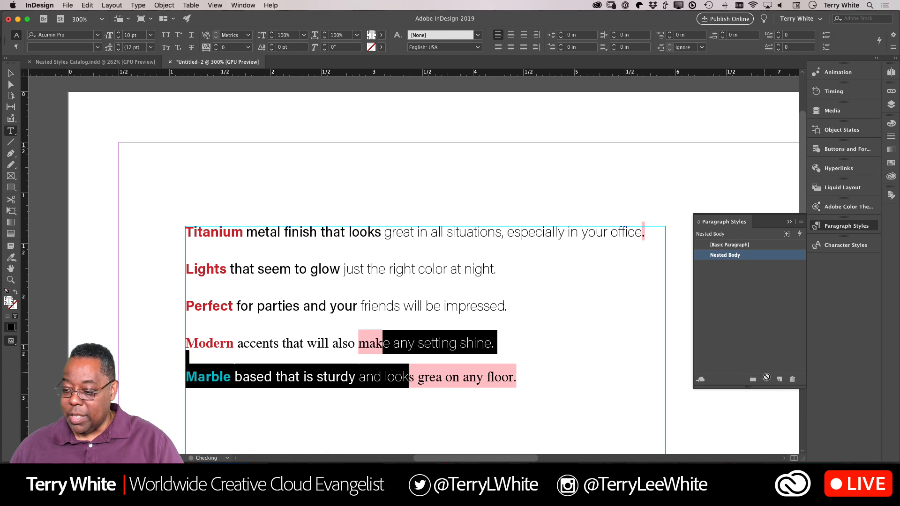
{"action": "left_click", "coordinate": [376, 343]}
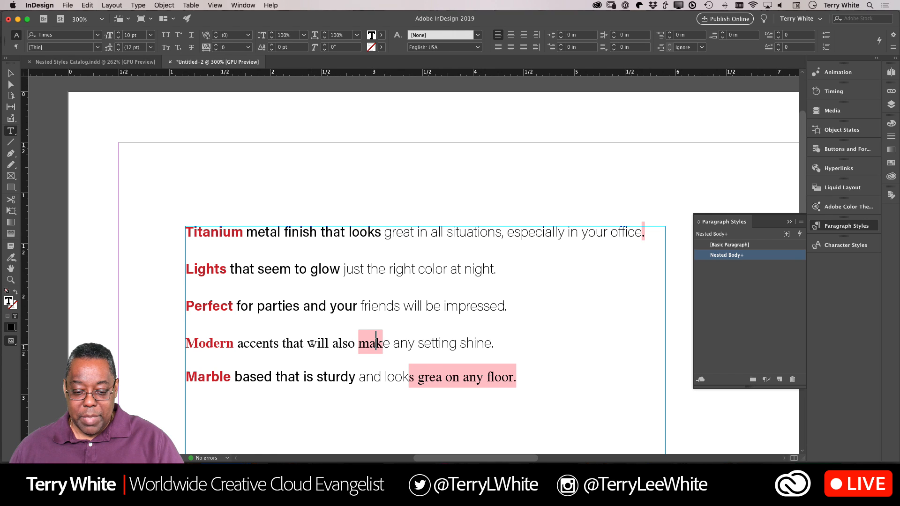
{"action": "left_click_drag", "start_coordinate": [190, 343], "coordinate": [525, 384]}
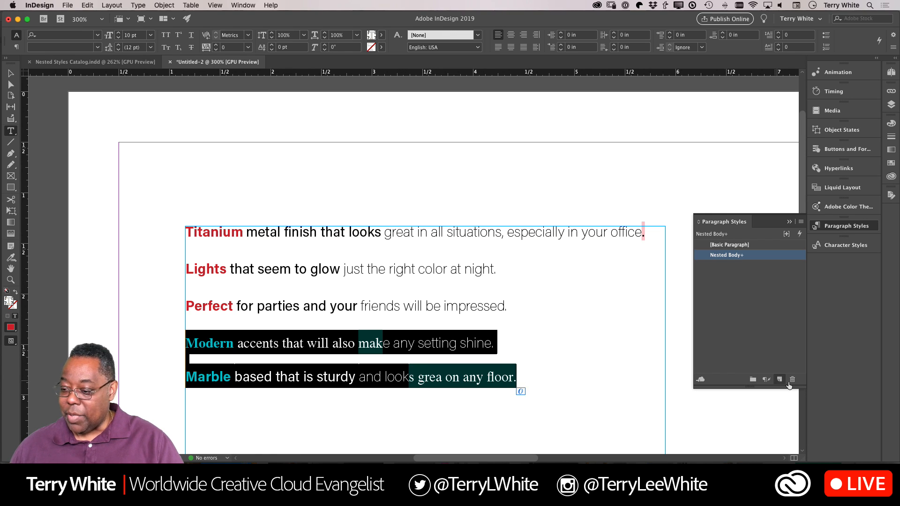
{"action": "left_click", "coordinate": [767, 379]}
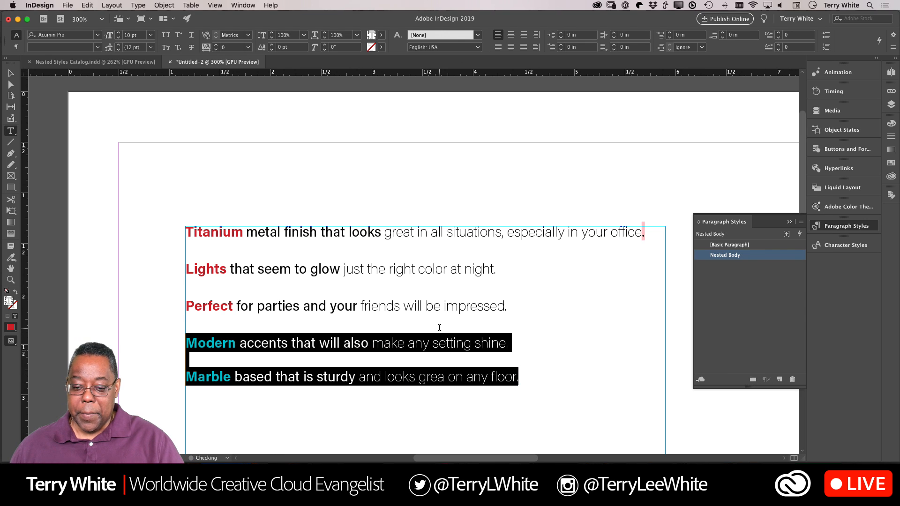
Step: Clear the formatting overrides in the whole Titanium paragraph, including its period
{"action": "left_click_drag", "start_coordinate": [642, 237], "coordinate": [647, 217]}
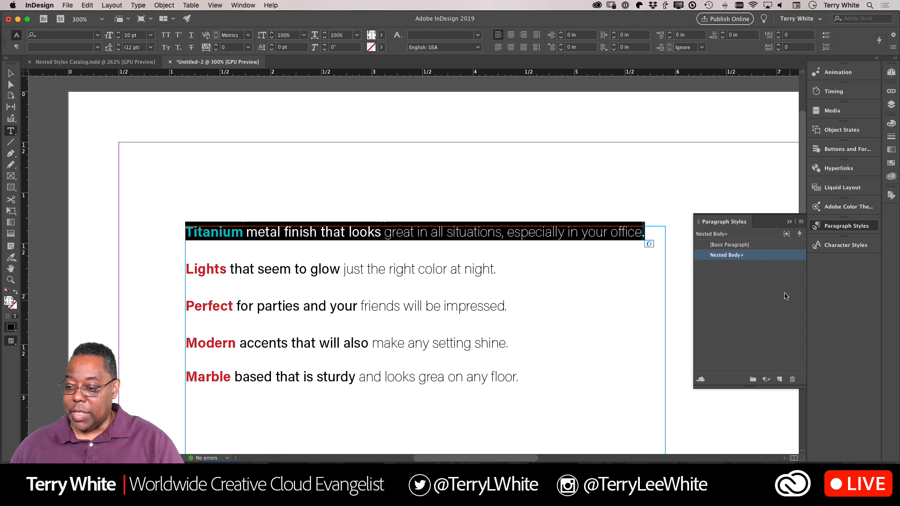
{"action": "left_click", "coordinate": [766, 379]}
{"action": "left_click", "coordinate": [459, 263]}
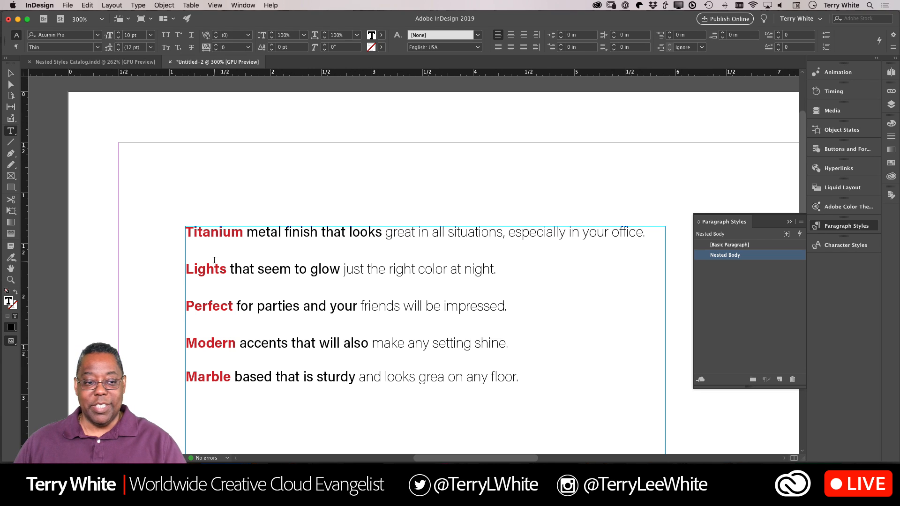
Step: With nothing selected, change the 1st Word character style's color to the blue swatch C=100 M=90 Y=10 K=0
{"action": "left_click", "coordinate": [10, 74]}
{"action": "left_click", "coordinate": [112, 142]}
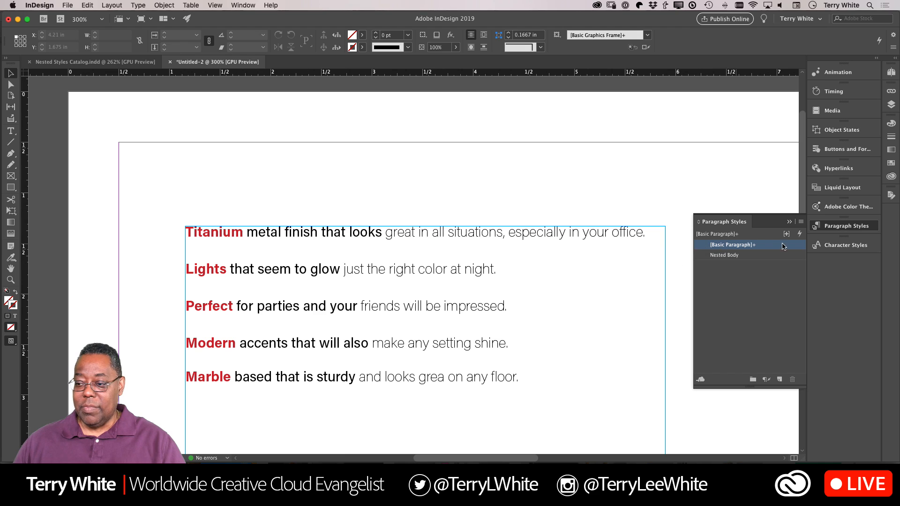
{"action": "left_click", "coordinate": [853, 245]}
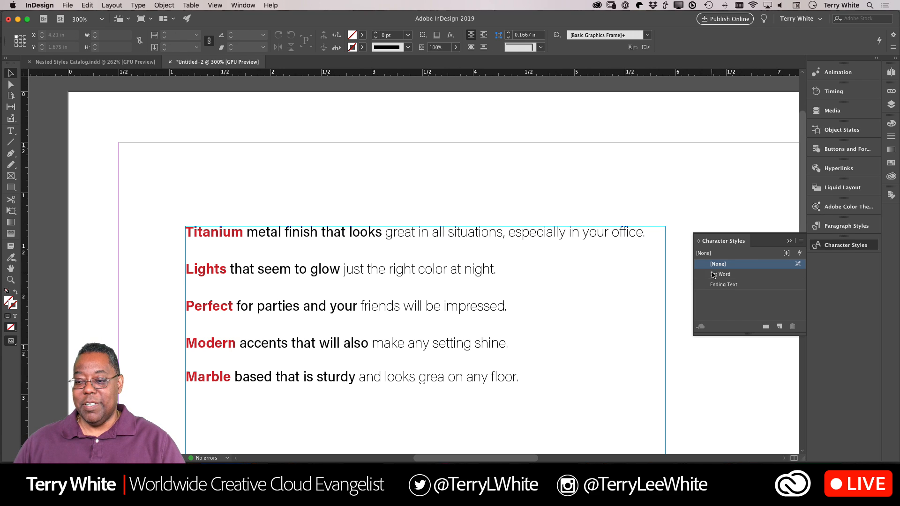
{"action": "double_click", "coordinate": [714, 276]}
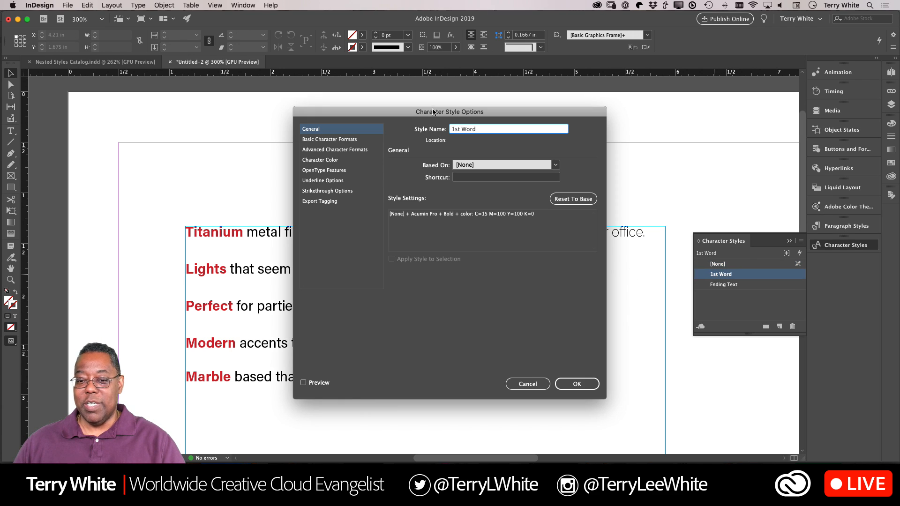
{"action": "left_click_drag", "start_coordinate": [413, 116], "coordinate": [533, 111]}
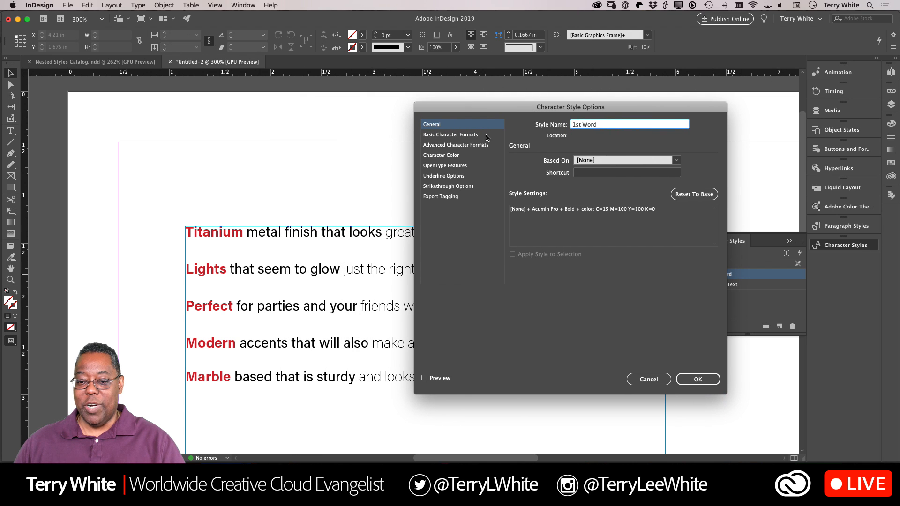
{"action": "left_click", "coordinate": [450, 157]}
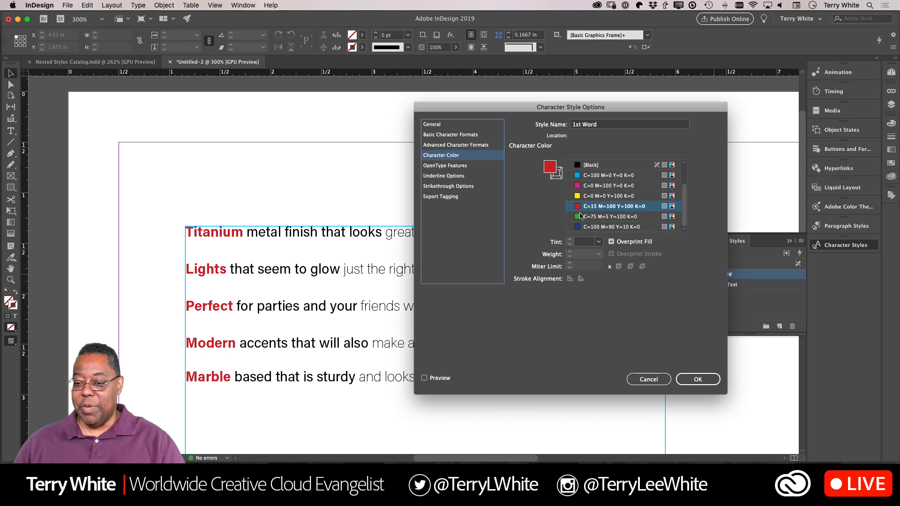
{"action": "scroll", "coordinate": [579, 229], "scroll_direction": "down", "scroll_amount": 2}
{"action": "left_click", "coordinate": [579, 227]}
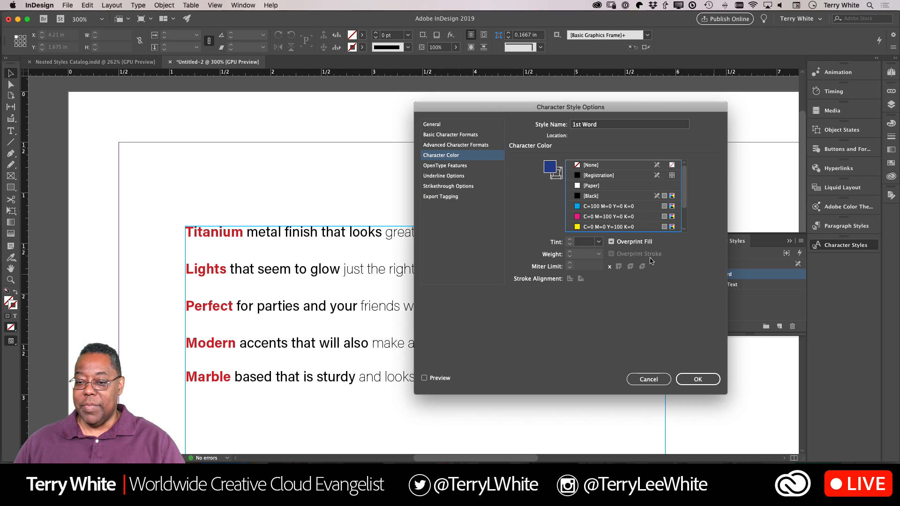
Step: Set the 1st Word character style's font family to Adventure
{"action": "left_click", "coordinate": [442, 135]}
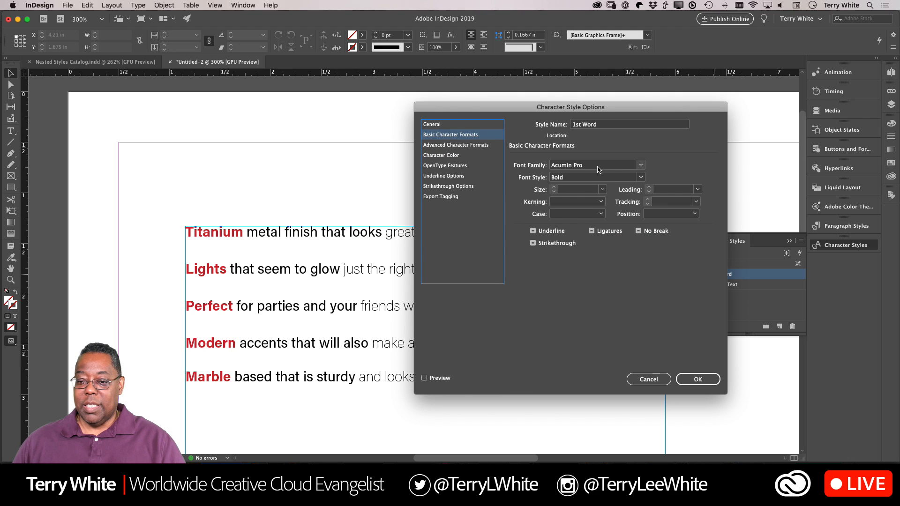
{"action": "left_click", "coordinate": [641, 165]}
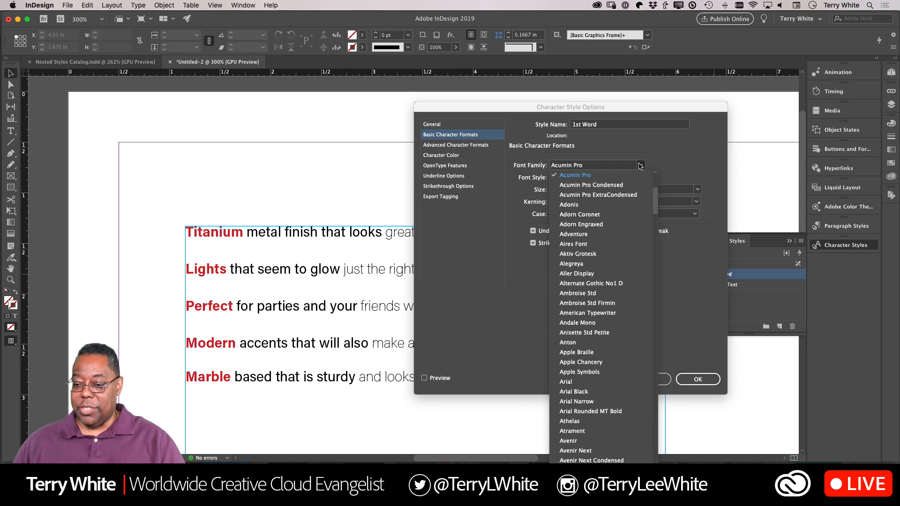
{"action": "left_click", "coordinate": [591, 234]}
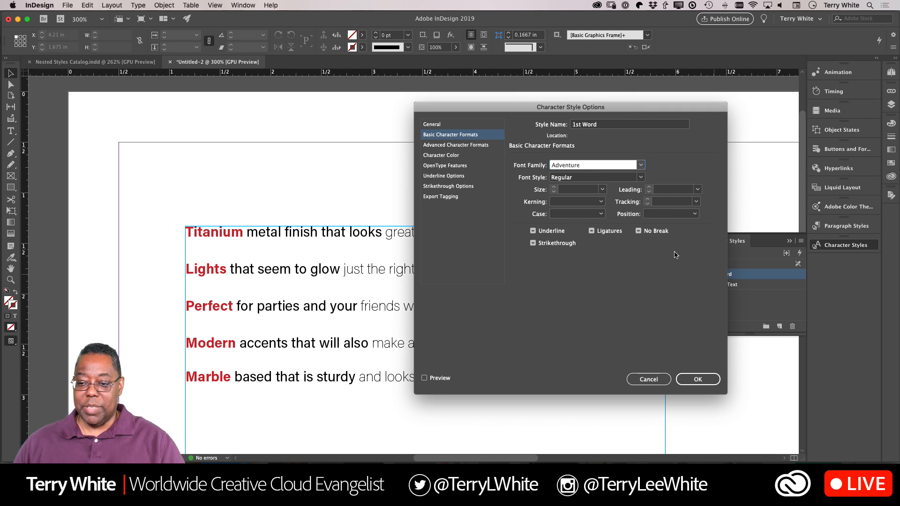
Step: Apply the Adventure font change to the 1st Word character style and set the style's size to 14 pt
{"action": "left_click", "coordinate": [694, 377]}
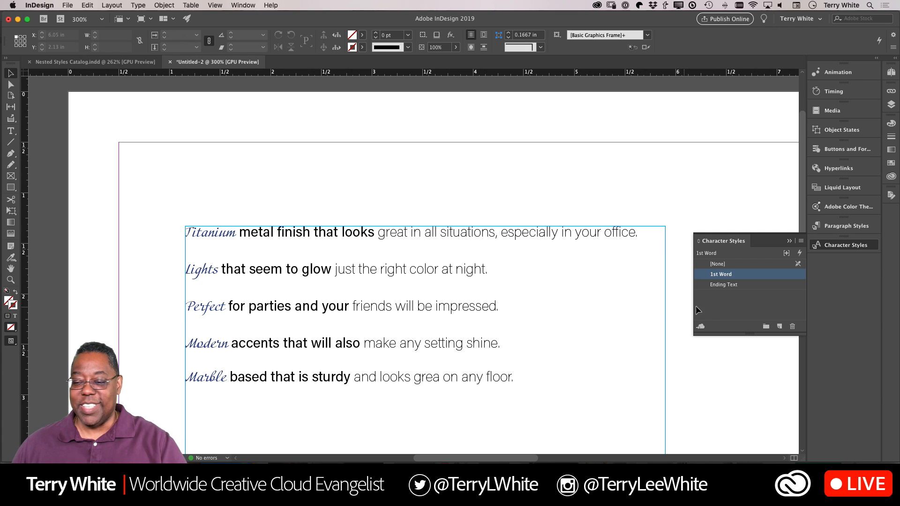
{"action": "double_click", "coordinate": [730, 277]}
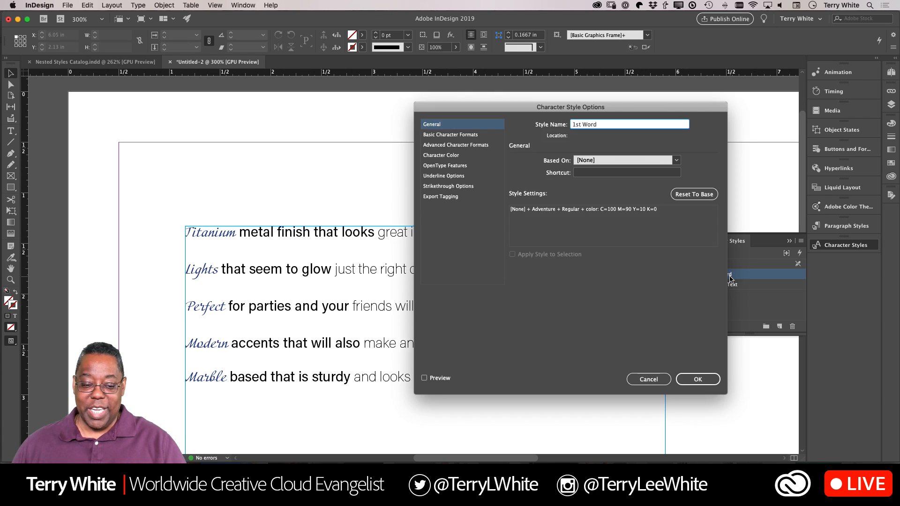
{"action": "left_click", "coordinate": [456, 135]}
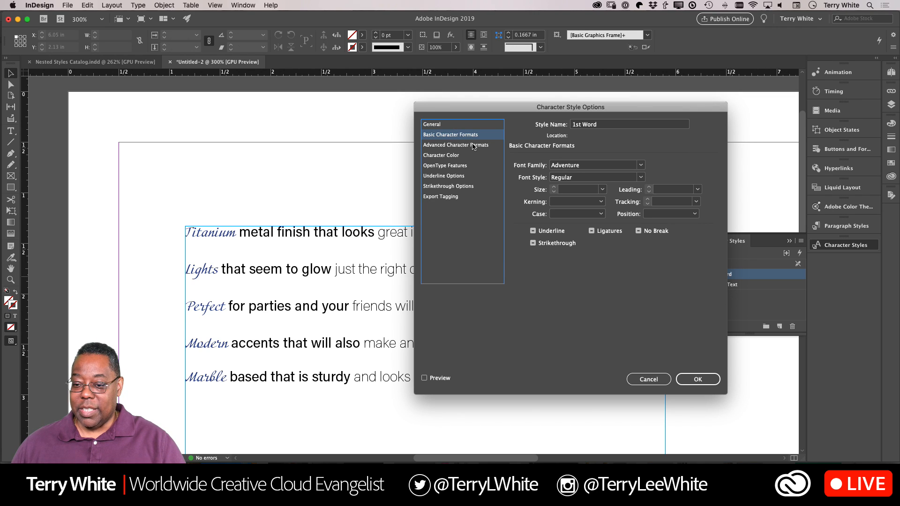
{"action": "left_click", "coordinate": [602, 189]}
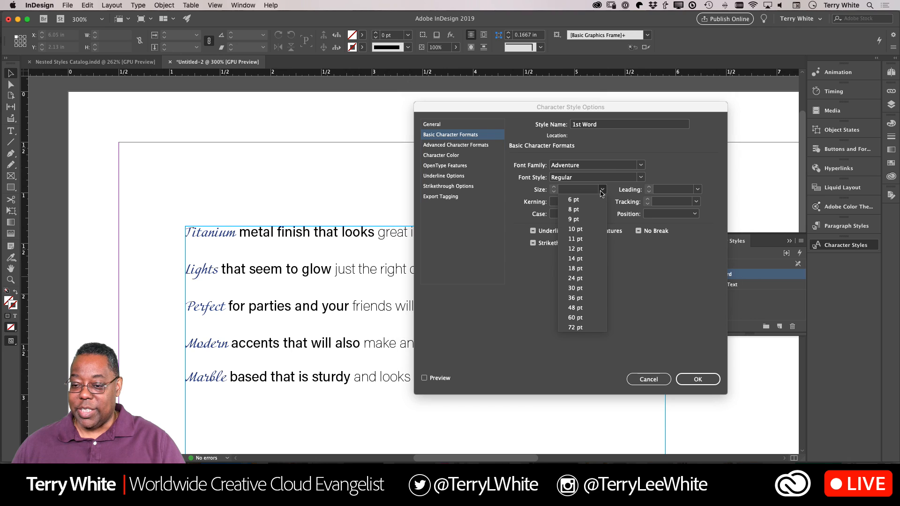
{"action": "left_click", "coordinate": [576, 258]}
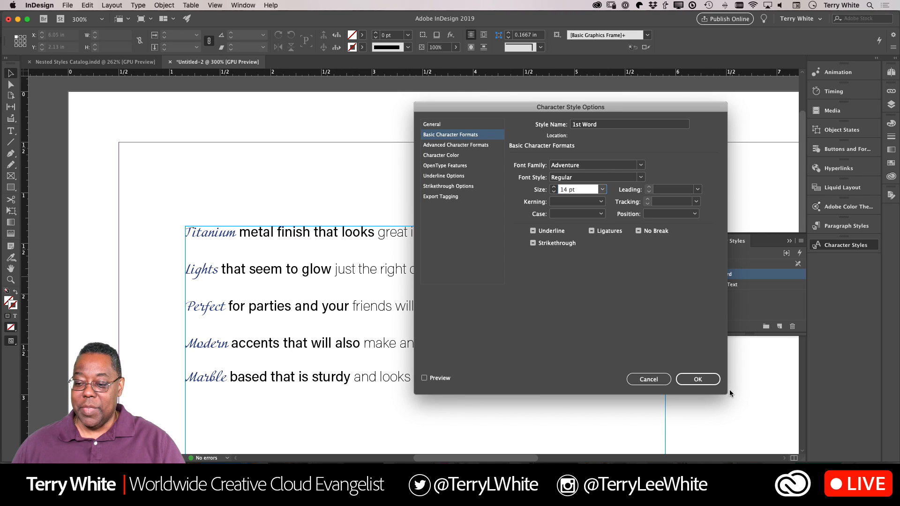
{"action": "left_click", "coordinate": [698, 379]}
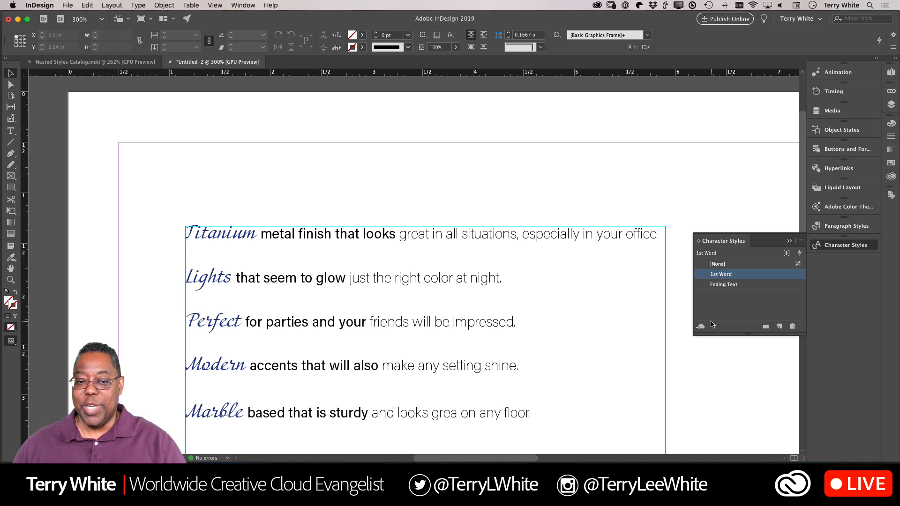
Step: In the Nested Body paragraph style, extend the [None] nested style through 5 words
{"action": "scroll", "coordinate": [507, 318], "scroll_direction": "down", "scroll_amount": 5}
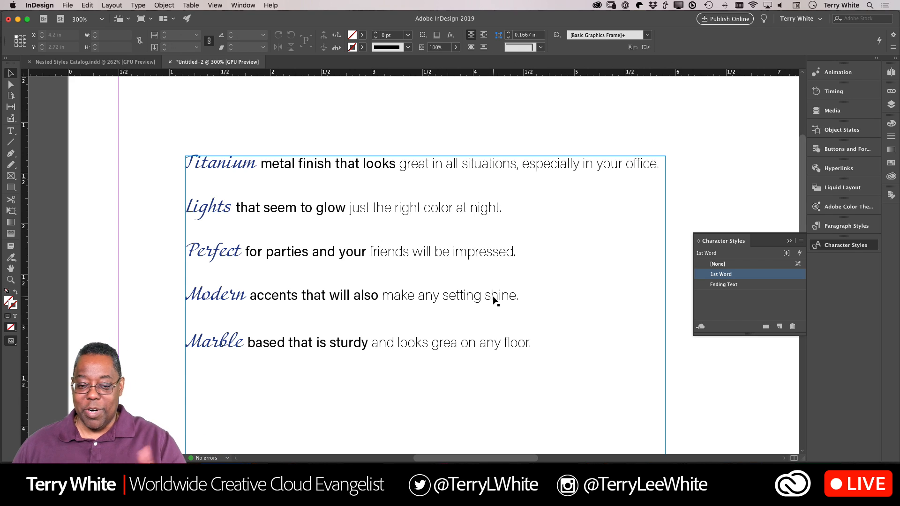
{"action": "left_click", "coordinate": [831, 228]}
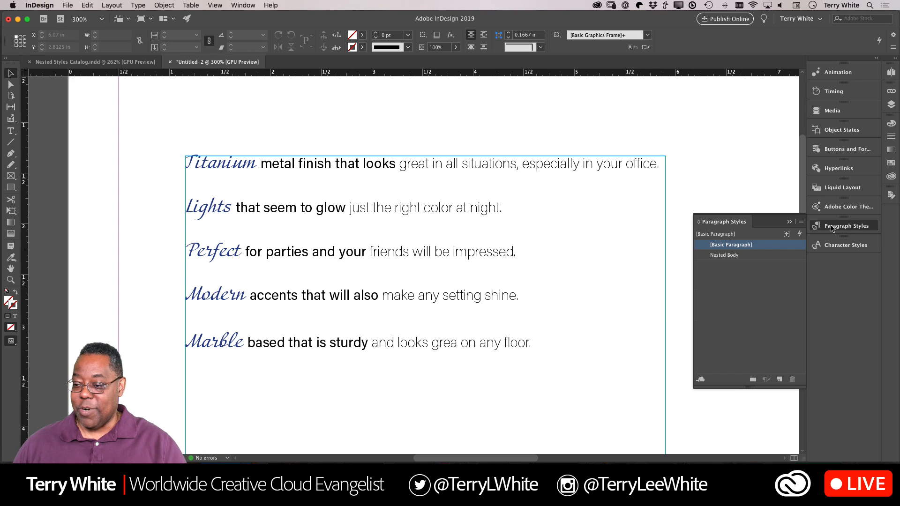
{"action": "double_click", "coordinate": [728, 256]}
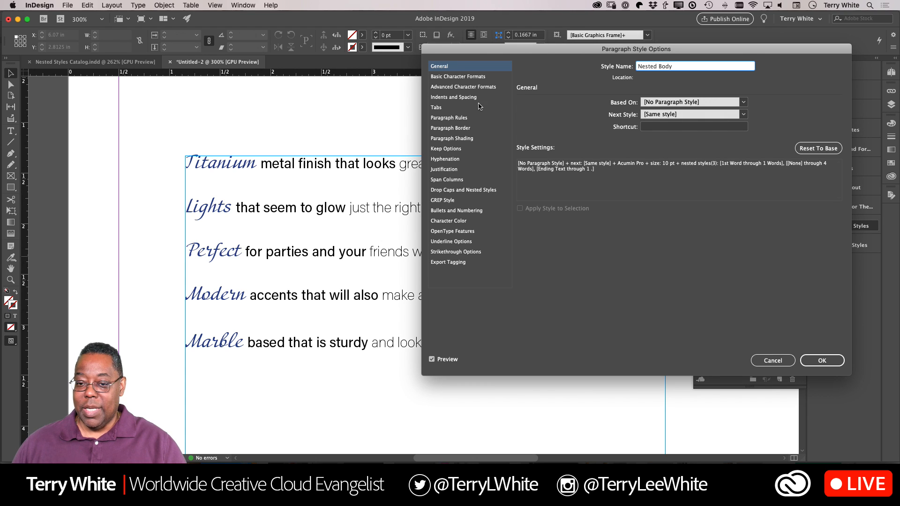
{"action": "left_click", "coordinate": [447, 190]}
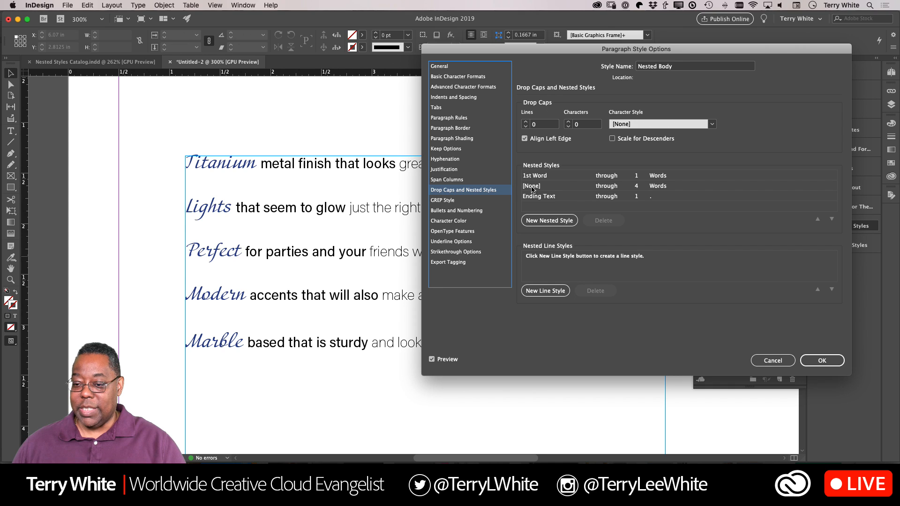
{"action": "left_click", "coordinate": [639, 186]}
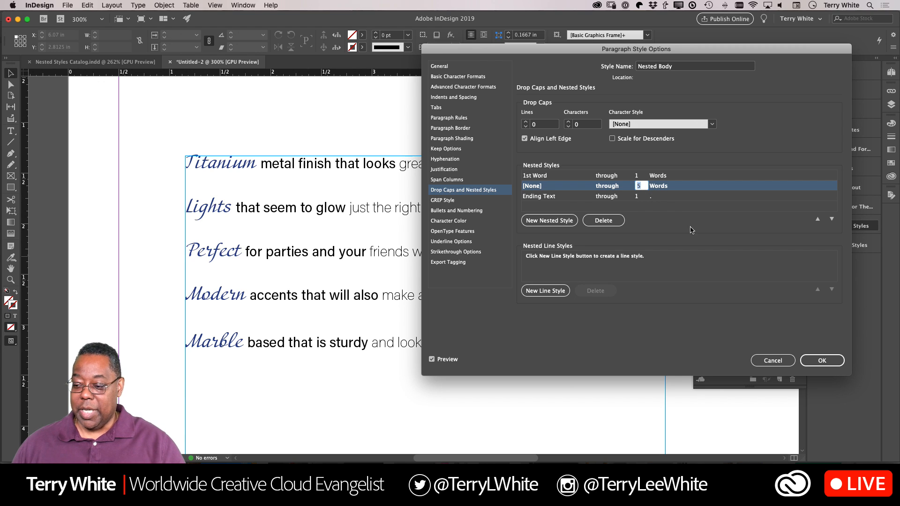
{"action": "left_click", "coordinate": [817, 361]}
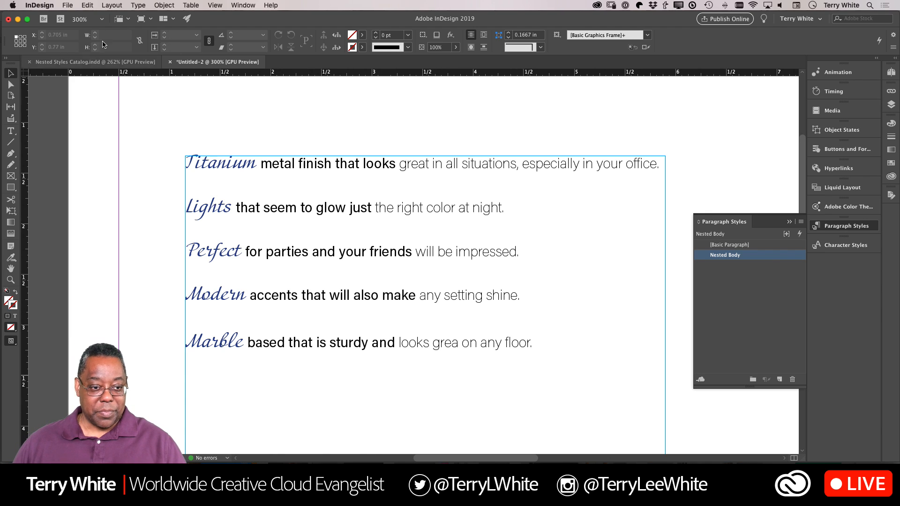
Step: Open the recent document ID Type- Opentype CC.indd
{"action": "left_click", "coordinate": [70, 5]}
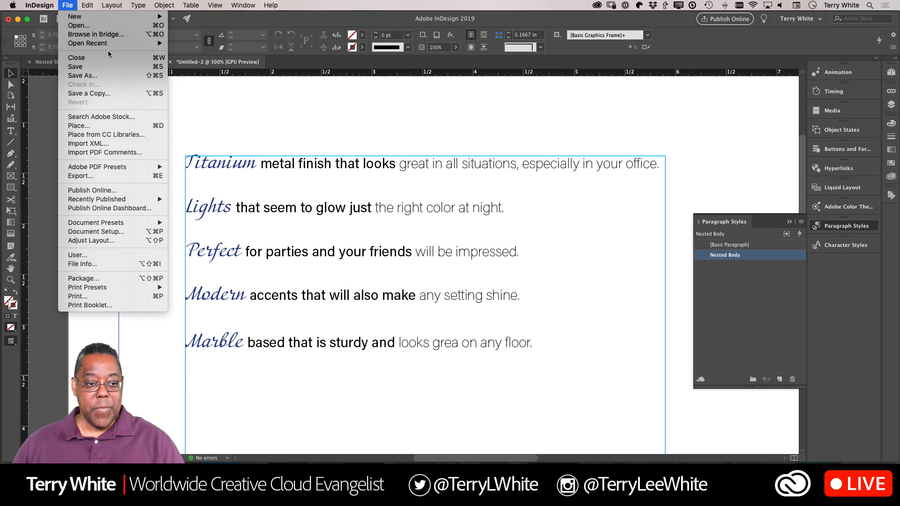
{"action": "mouse_move", "coordinate": [113, 43]}
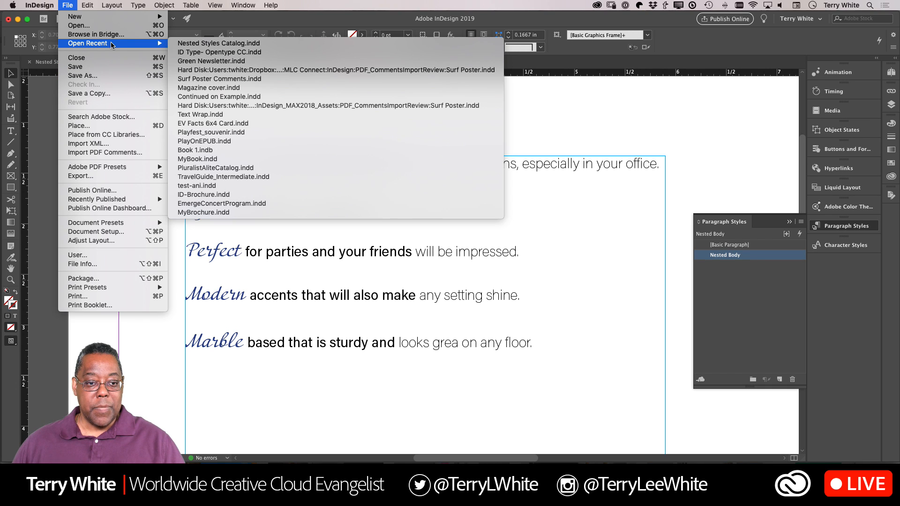
{"action": "left_click", "coordinate": [210, 52]}
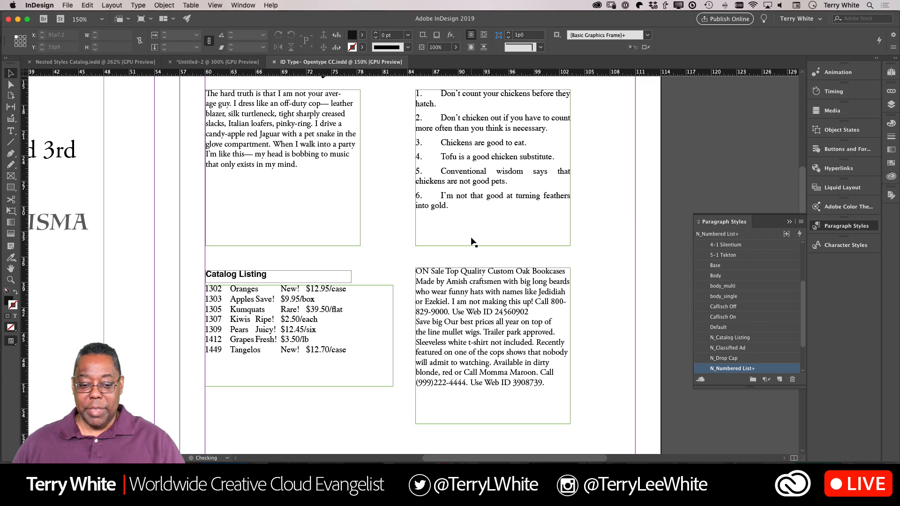
Step: Apply the N_Drop Cap paragraph style to the "The hard truth" paragraph below the Nested Styles heading
{"action": "scroll", "coordinate": [401, 255], "scroll_direction": "up", "scroll_amount": 3}
{"action": "scroll", "coordinate": [400, 255], "scroll_direction": "right", "scroll_amount": 2}
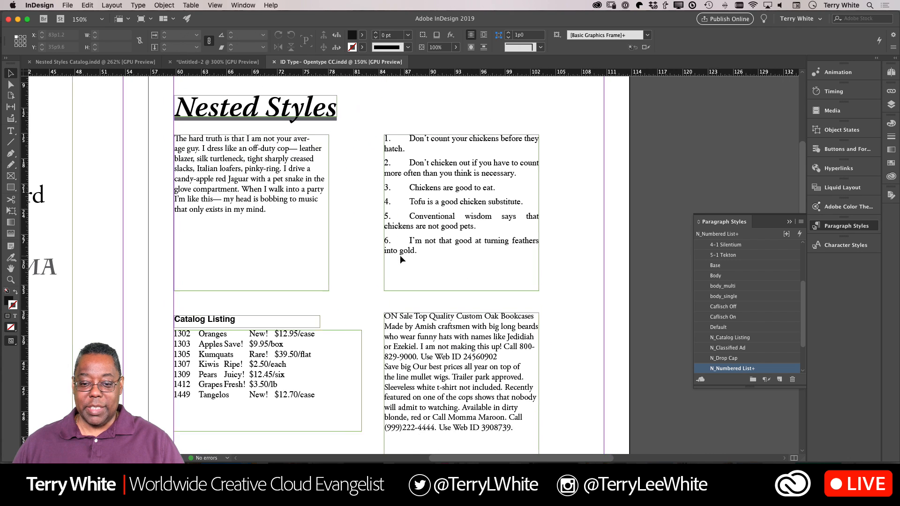
{"action": "scroll", "coordinate": [400, 255], "scroll_direction": "down", "scroll_amount": 1}
{"action": "scroll", "coordinate": [401, 255], "scroll_direction": "right", "scroll_amount": 1}
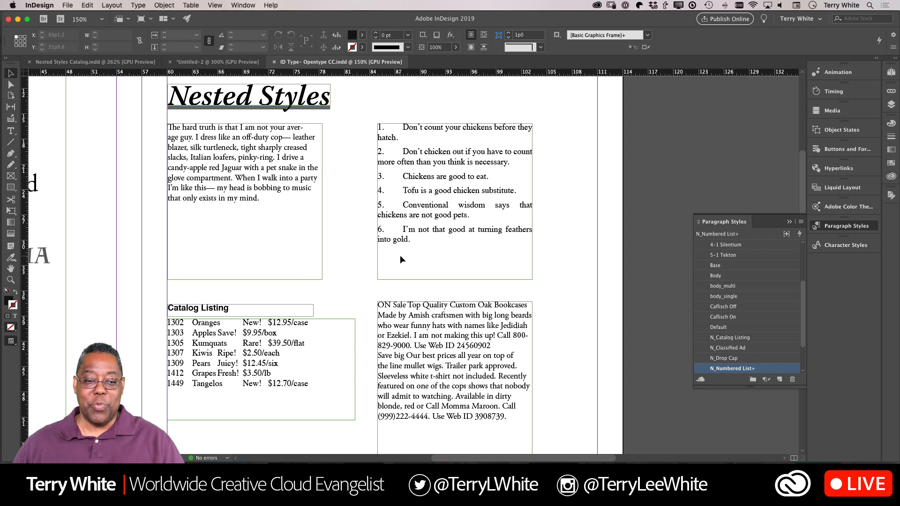
{"action": "key", "text": "t"}
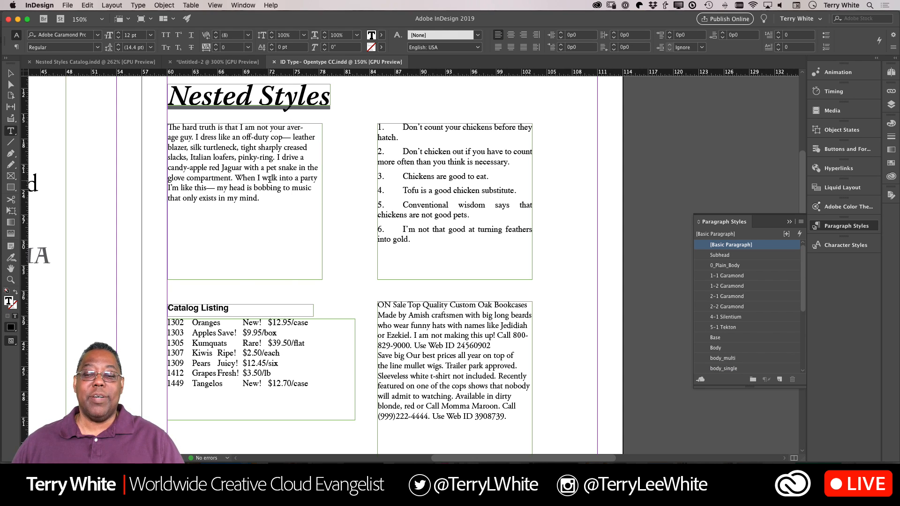
{"action": "scroll", "coordinate": [719, 322], "scroll_direction": "down", "scroll_amount": 5}
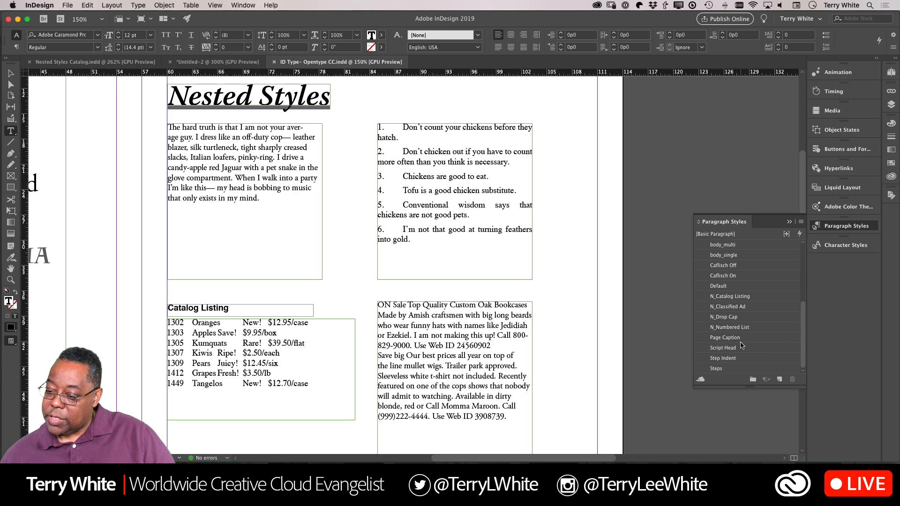
{"action": "left_click", "coordinate": [725, 317]}
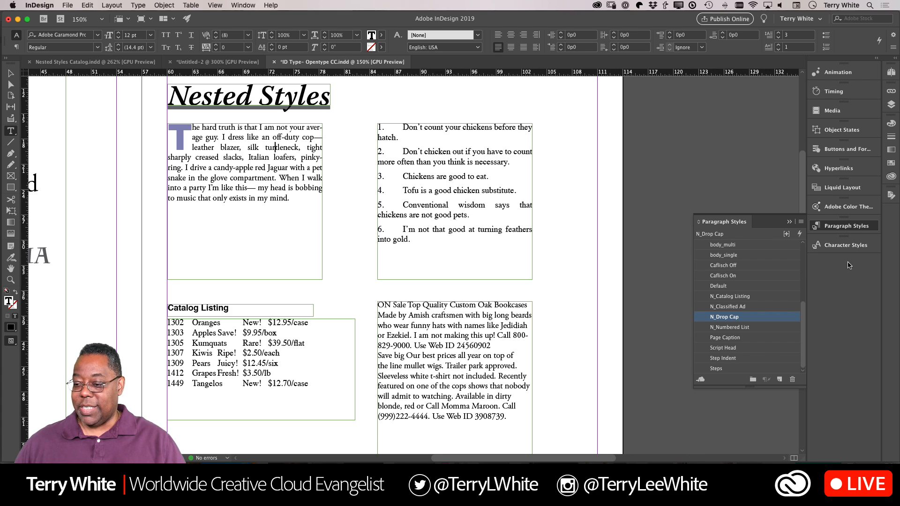
Step: Review the drop cap and nested style settings of the N_Drop Cap paragraph style without changing them
{"action": "double_click", "coordinate": [718, 318]}
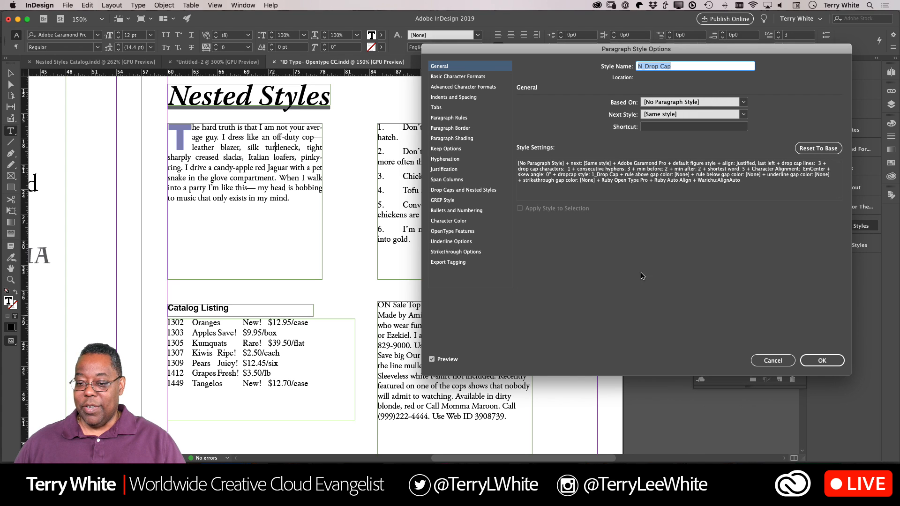
{"action": "left_click", "coordinate": [457, 190]}
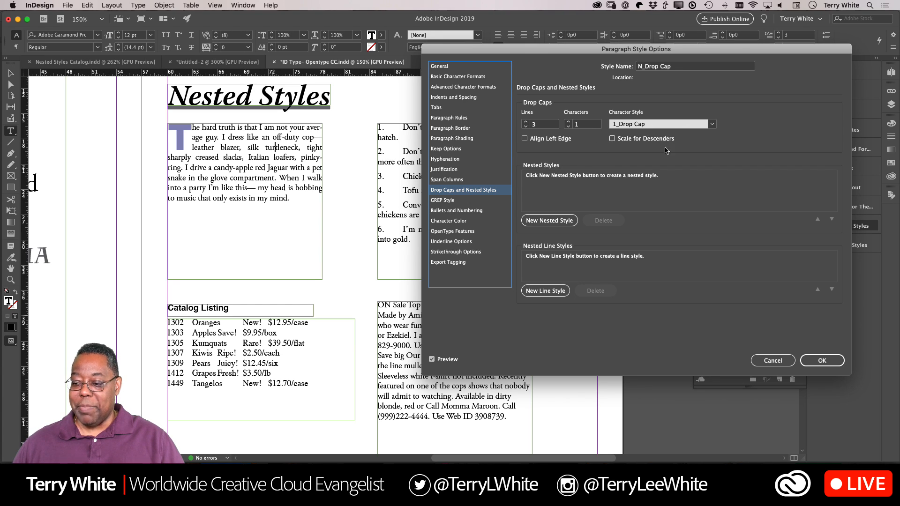
{"action": "left_click", "coordinate": [756, 360]}
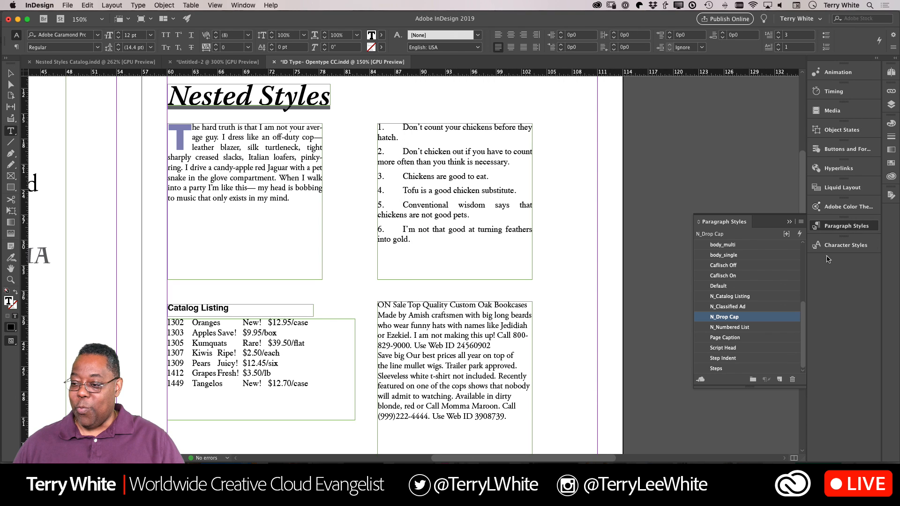
Step: Change the 1_Drop Cap character style's color to the red swatch PANTONE 485 U
{"action": "left_click", "coordinate": [837, 244]}
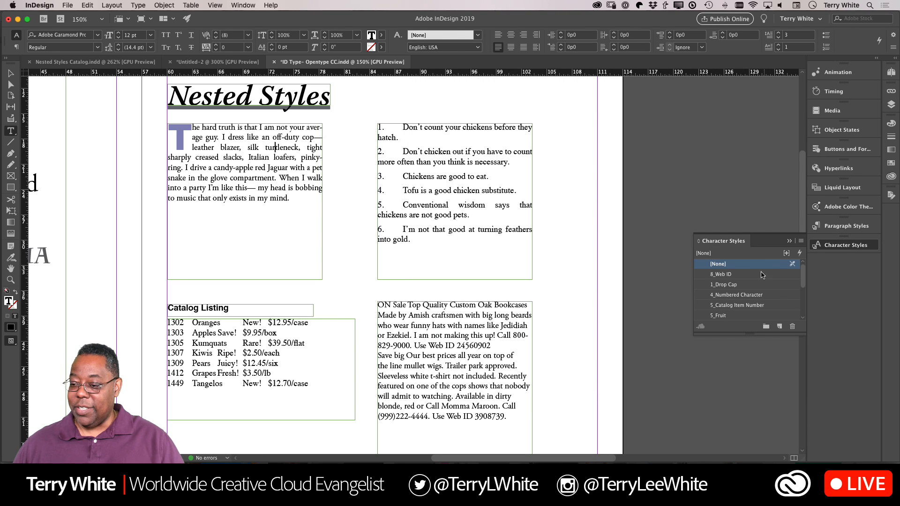
{"action": "double_click", "coordinate": [731, 286]}
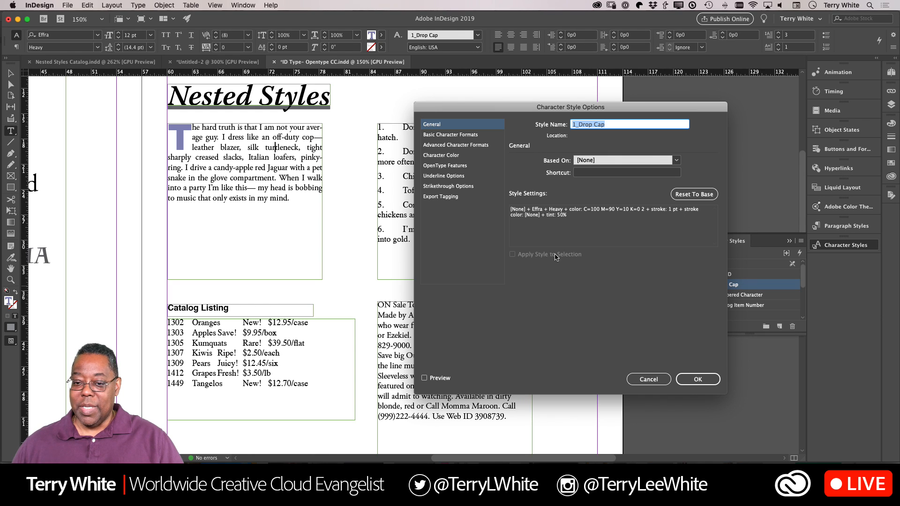
{"action": "left_click", "coordinate": [451, 135]}
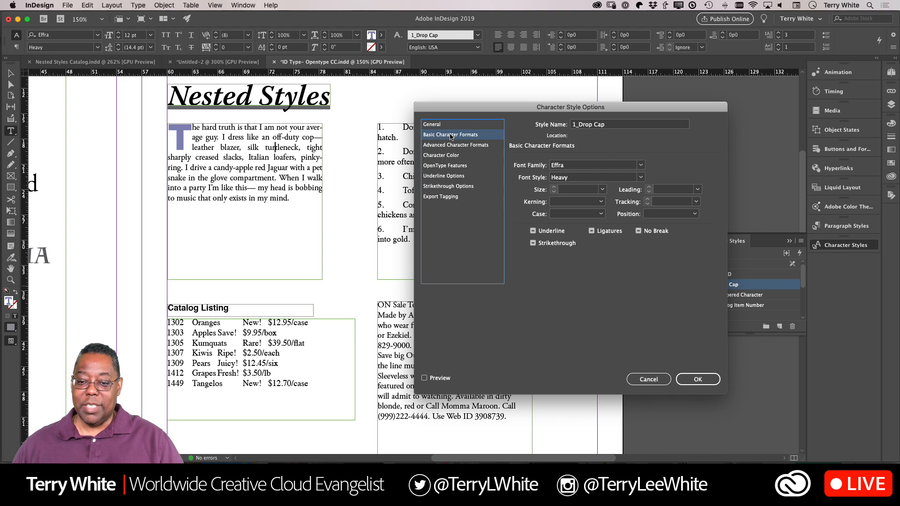
{"action": "left_click", "coordinate": [448, 157]}
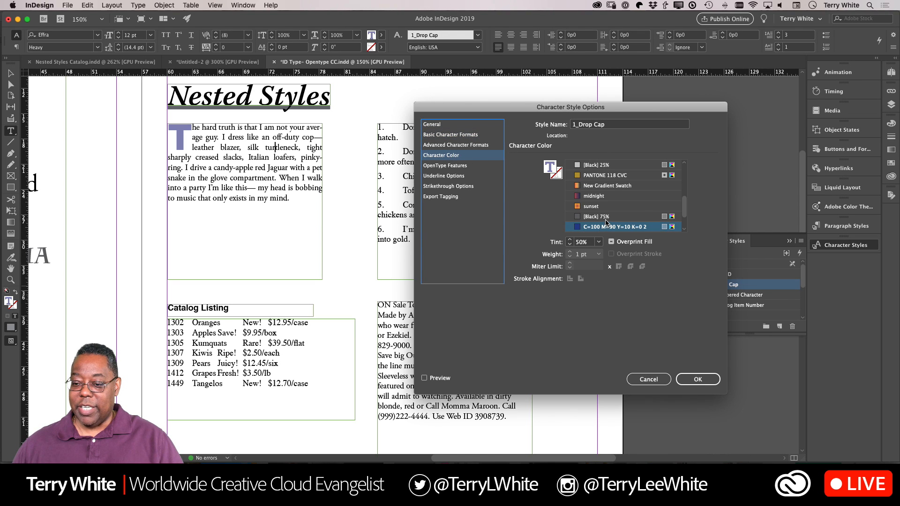
{"action": "scroll", "coordinate": [598, 230], "scroll_direction": "down", "scroll_amount": 2}
{"action": "left_click", "coordinate": [586, 228]}
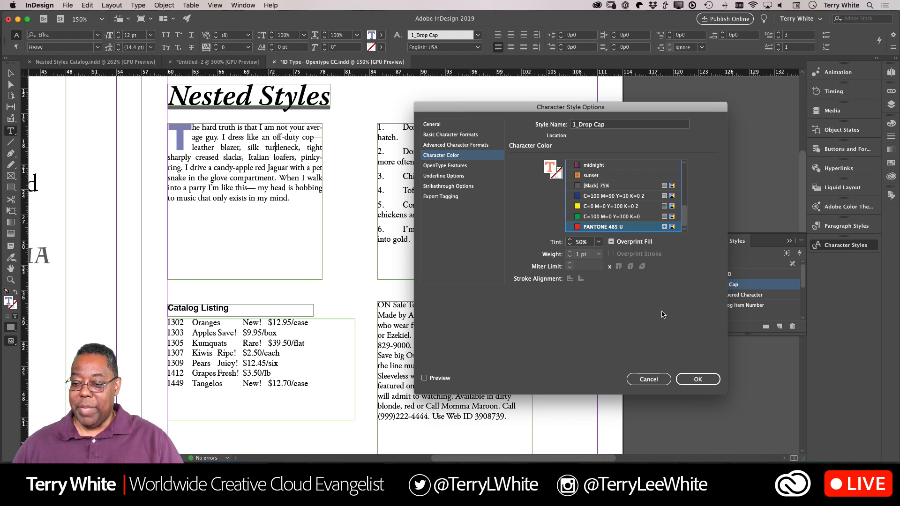
{"action": "left_click", "coordinate": [687, 380]}
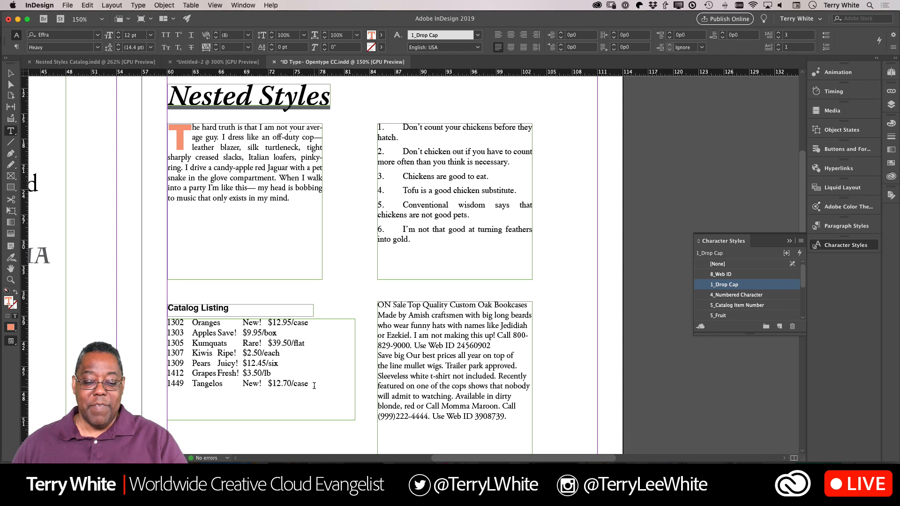
Step: Apply the N_Catalog Listing paragraph style to all item lines under Catalog Listing, from Oranges to Tangelos, and deselect the text
{"action": "left_click_drag", "start_coordinate": [310, 386], "coordinate": [170, 321]}
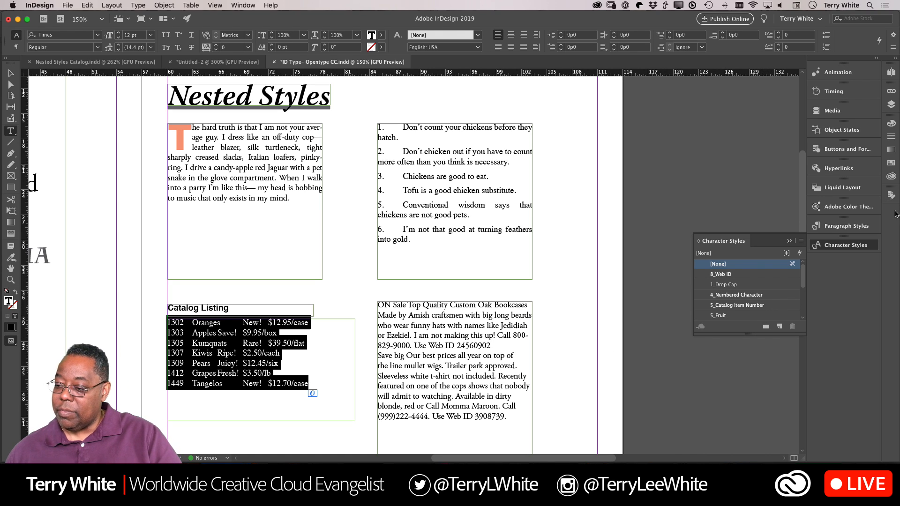
{"action": "left_click", "coordinate": [847, 226]}
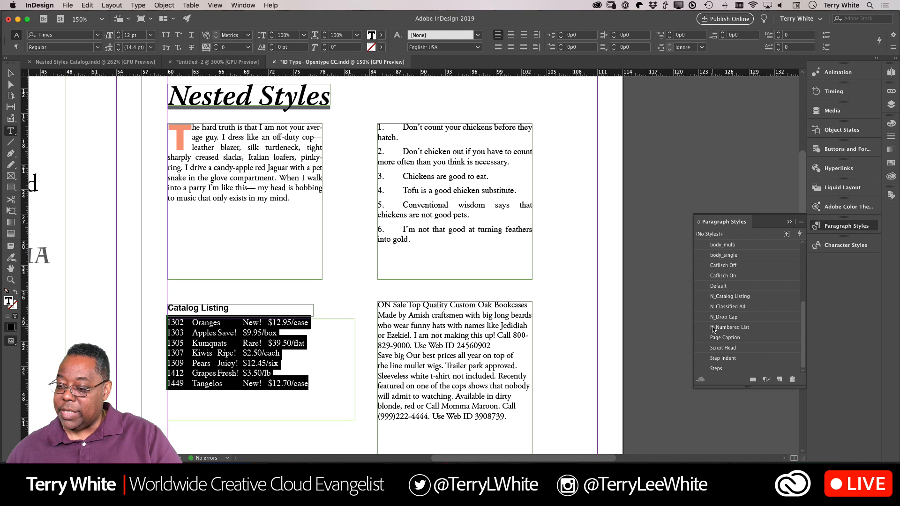
{"action": "left_click", "coordinate": [725, 296]}
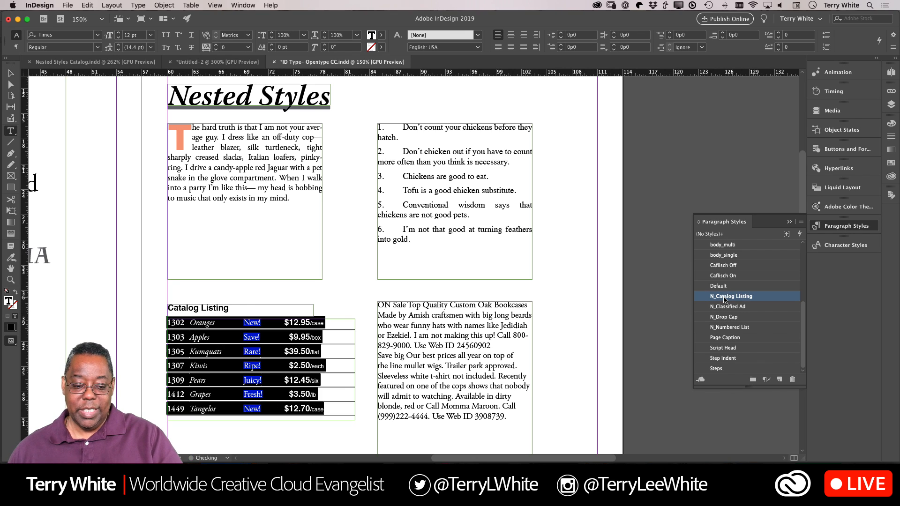
{"action": "left_click", "coordinate": [309, 365]}
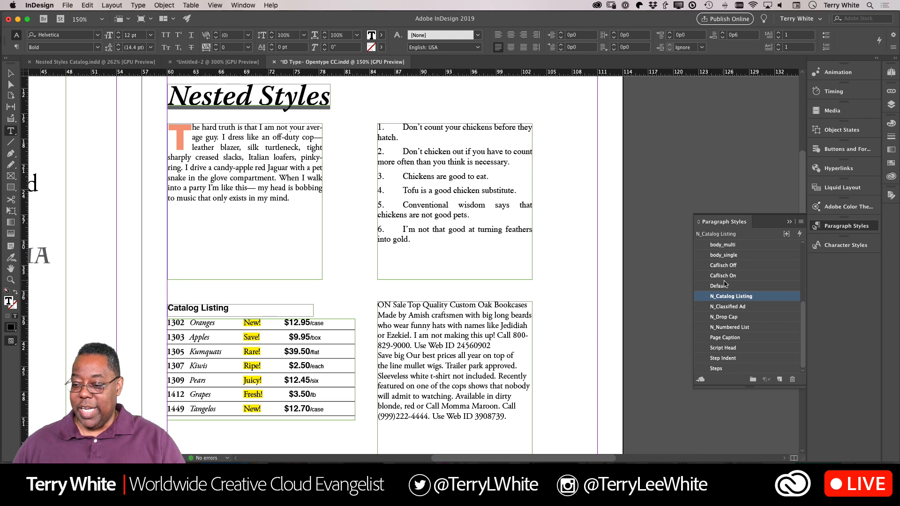
Step: Review all the nested style entries of the N_Catalog Listing paragraph style without changing them
{"action": "double_click", "coordinate": [729, 299]}
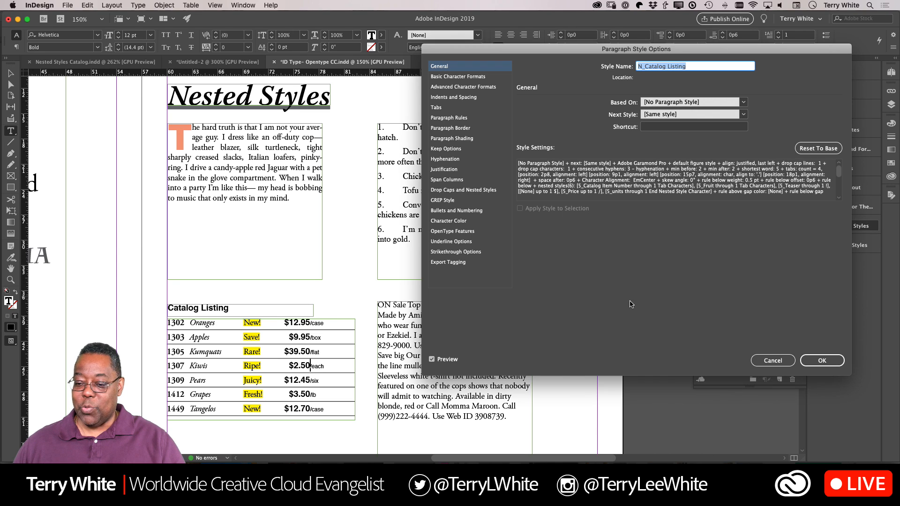
{"action": "left_click", "coordinate": [443, 190]}
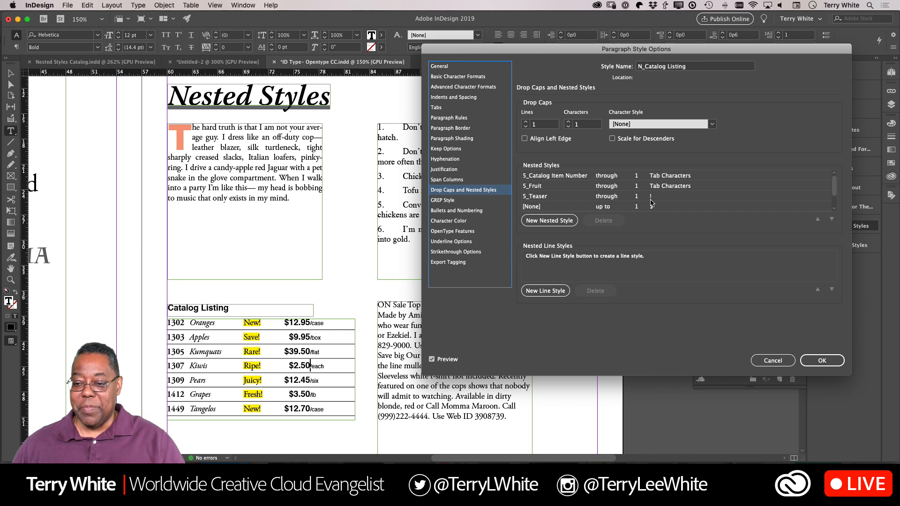
{"action": "scroll", "coordinate": [619, 208], "scroll_direction": "down", "scroll_amount": 2}
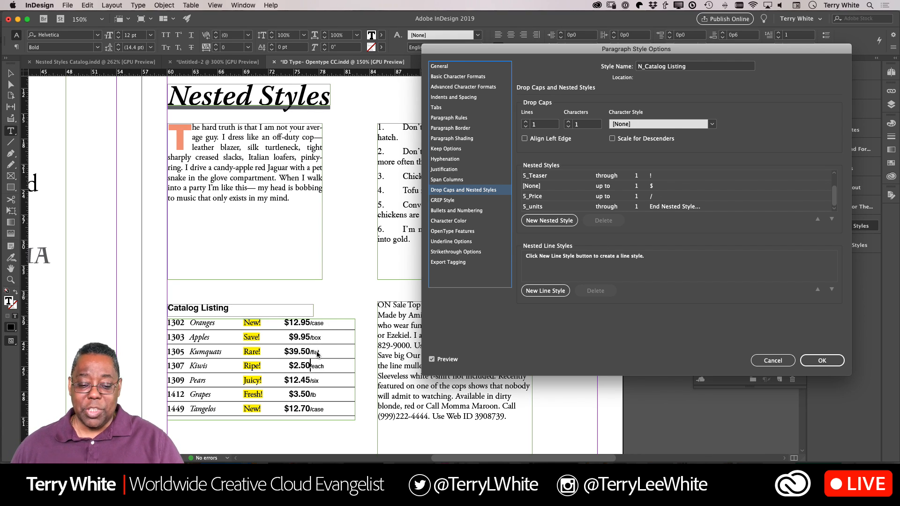
{"action": "left_click", "coordinate": [822, 361]}
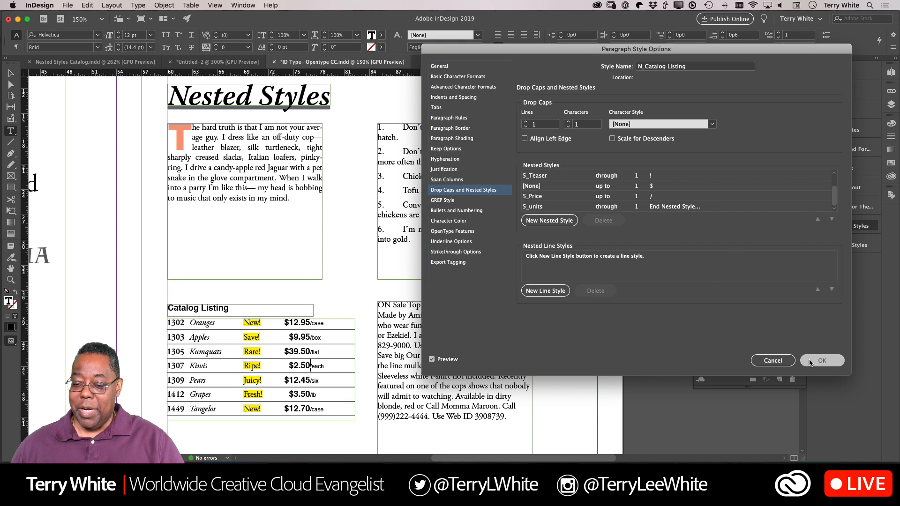
Step: Apply the N_Numbered List paragraph style to all six numbered chicken lines below the Nested Styles heading, and deselect the text
{"action": "left_click_drag", "start_coordinate": [442, 229], "coordinate": [424, 127]}
{"action": "left_click_drag", "start_coordinate": [412, 240], "coordinate": [378, 127]}
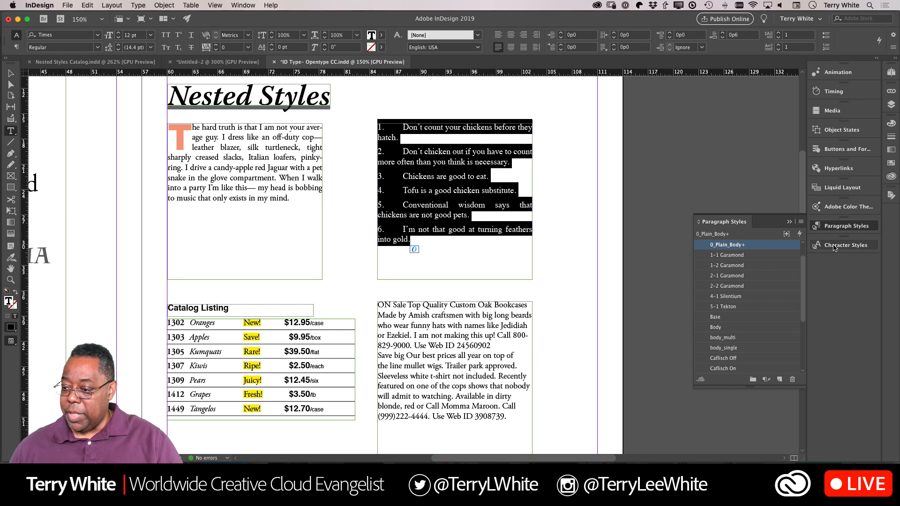
{"action": "scroll", "coordinate": [749, 295], "scroll_direction": "down", "scroll_amount": 3}
{"action": "scroll", "coordinate": [749, 295], "scroll_direction": "down", "scroll_amount": 1}
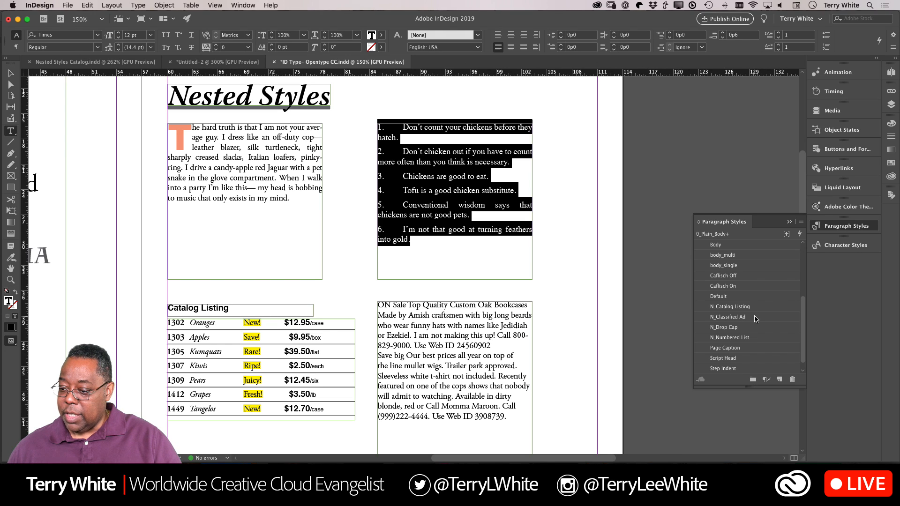
{"action": "left_click", "coordinate": [739, 338]}
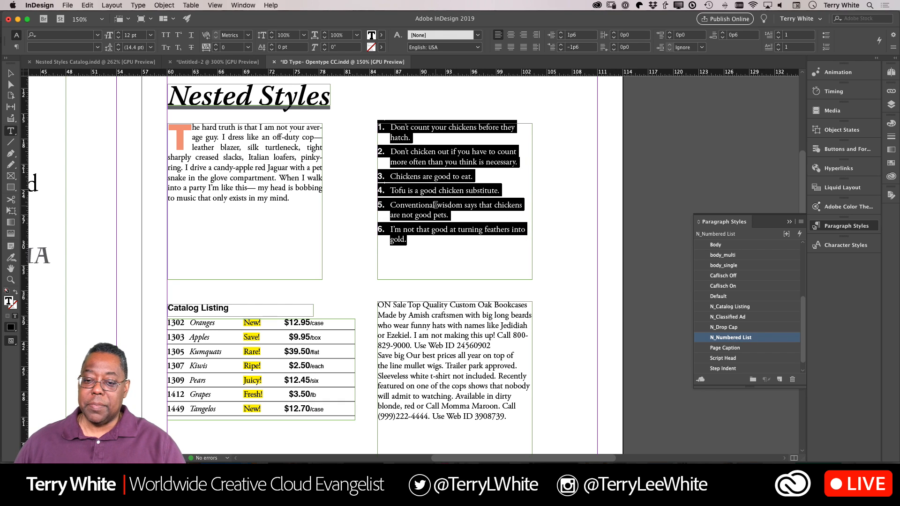
{"action": "left_click", "coordinate": [436, 208]}
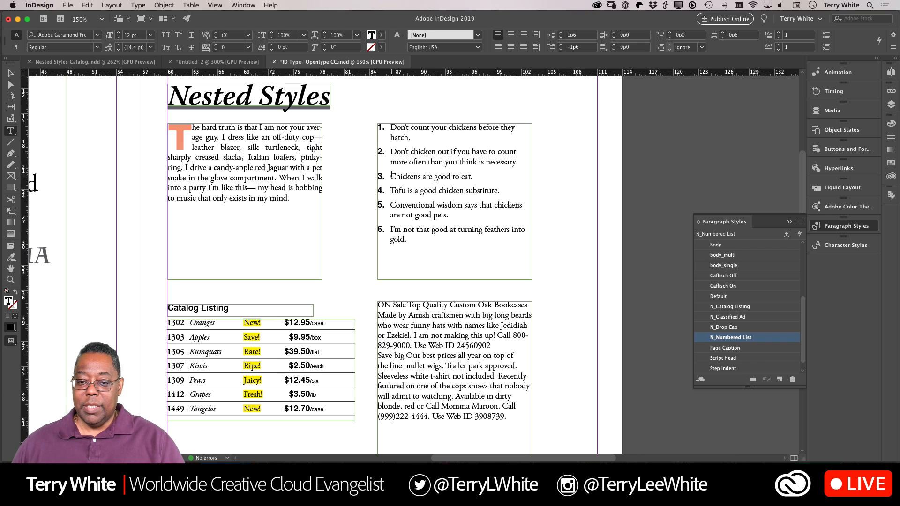
Step: Review the nested style and tab settings of the N_Numbered List paragraph style without changing them
{"action": "double_click", "coordinate": [731, 338]}
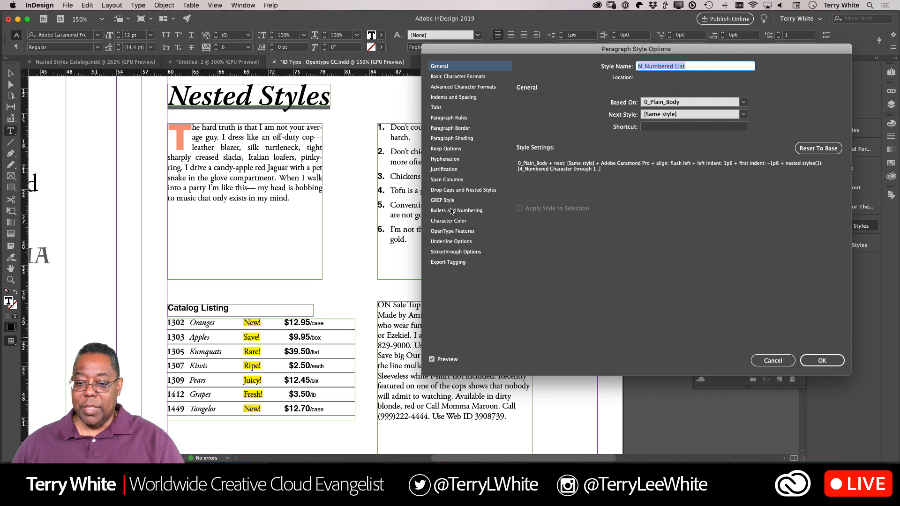
{"action": "left_click", "coordinate": [447, 191]}
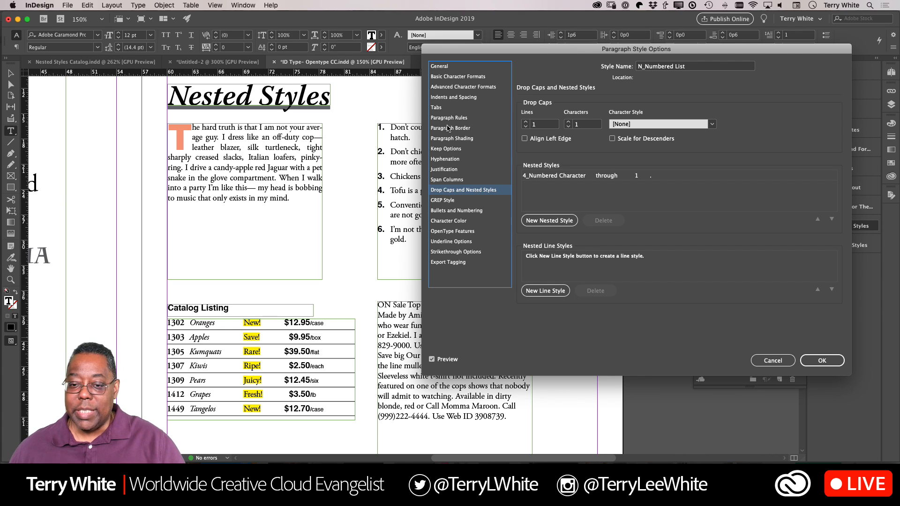
{"action": "left_click", "coordinate": [444, 109]}
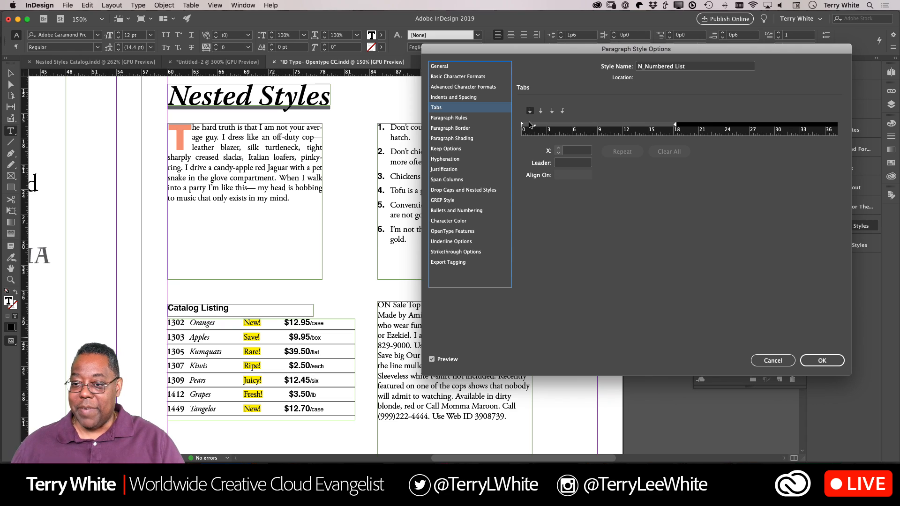
{"action": "left_click", "coordinate": [773, 365]}
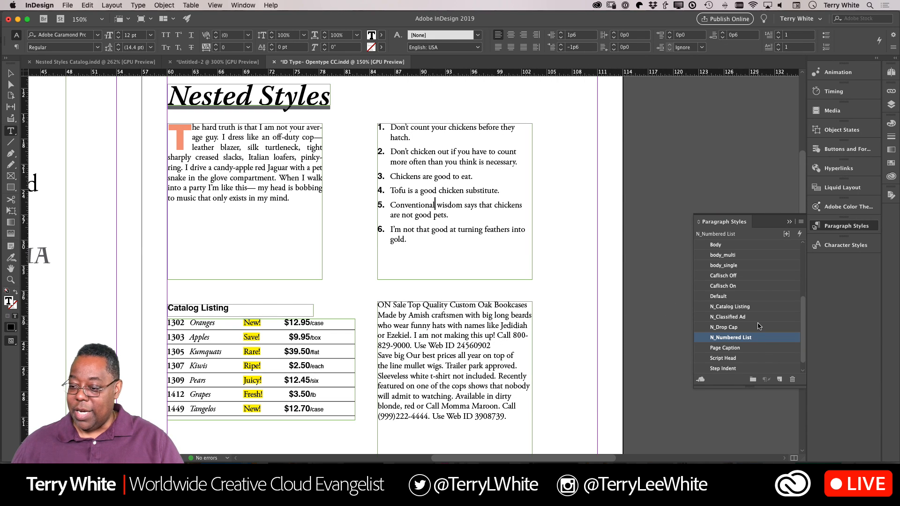
Step: Examine the basic character formats of the 4_Numbered Character character style without changing them
{"action": "left_click", "coordinate": [839, 248]}
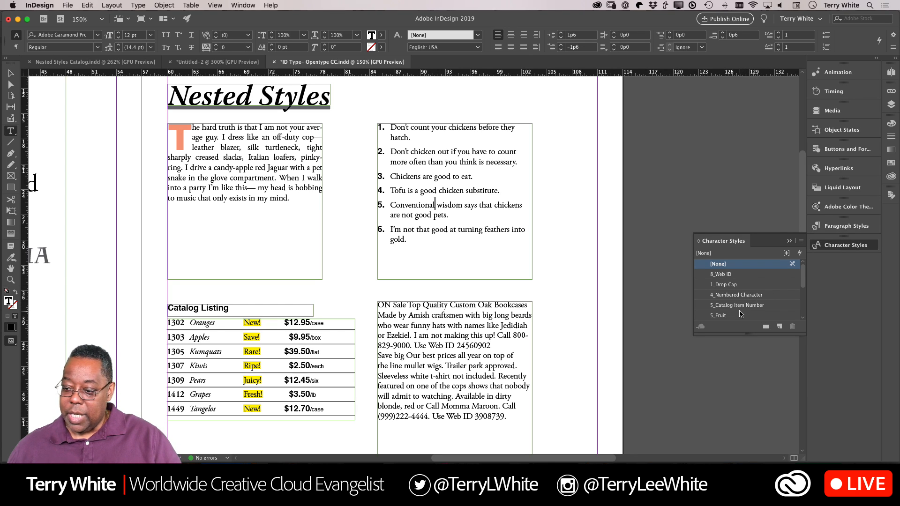
{"action": "double_click", "coordinate": [738, 295]}
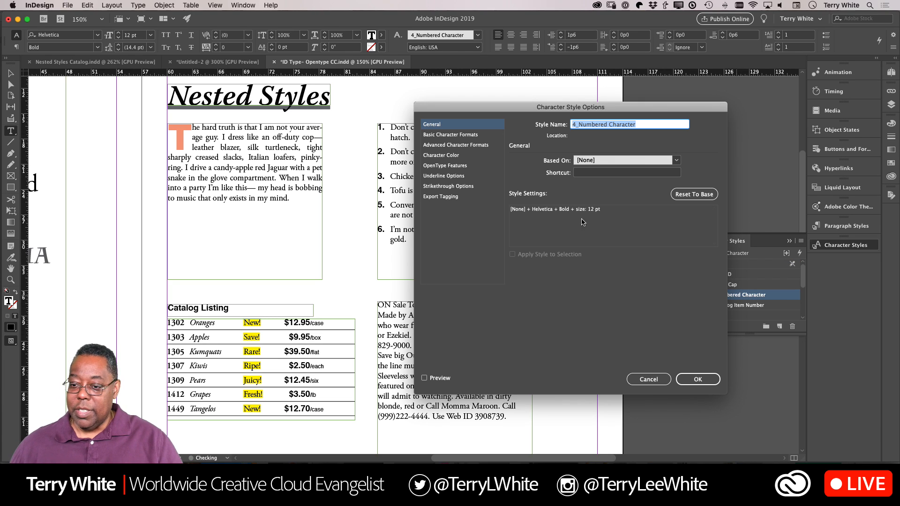
{"action": "left_click", "coordinate": [454, 135]}
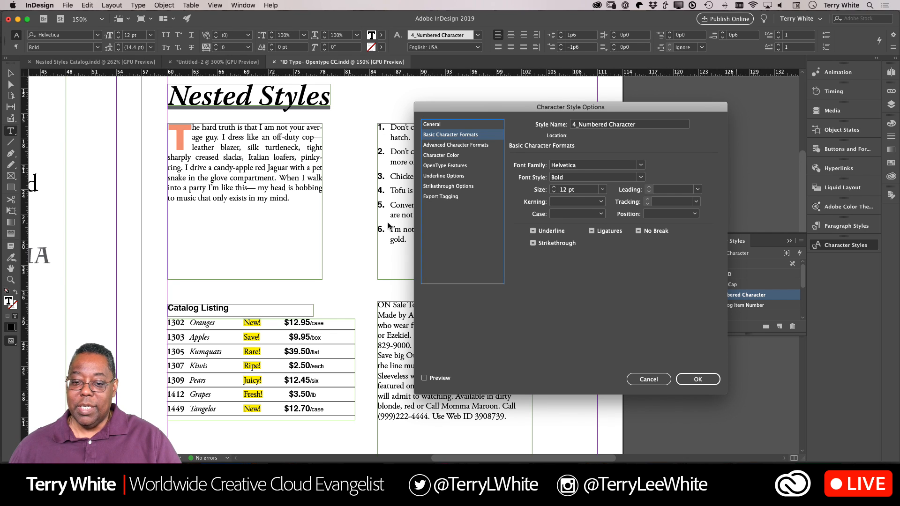
{"action": "left_click", "coordinate": [649, 377]}
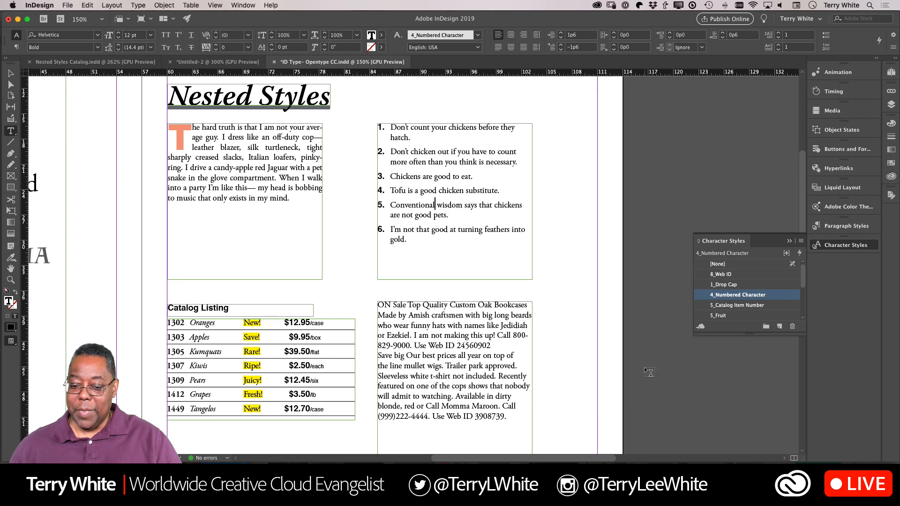
Step: Apply the N_Classified Ad paragraph style to both classified ads beside the Catalog Listing, and deselect the text
{"action": "left_click", "coordinate": [467, 381]}
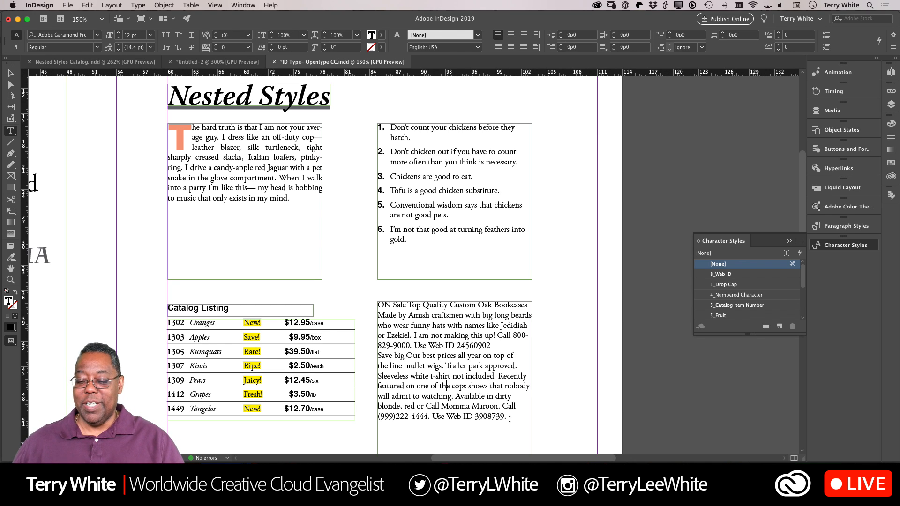
{"action": "left_click_drag", "start_coordinate": [510, 419], "coordinate": [362, 283]}
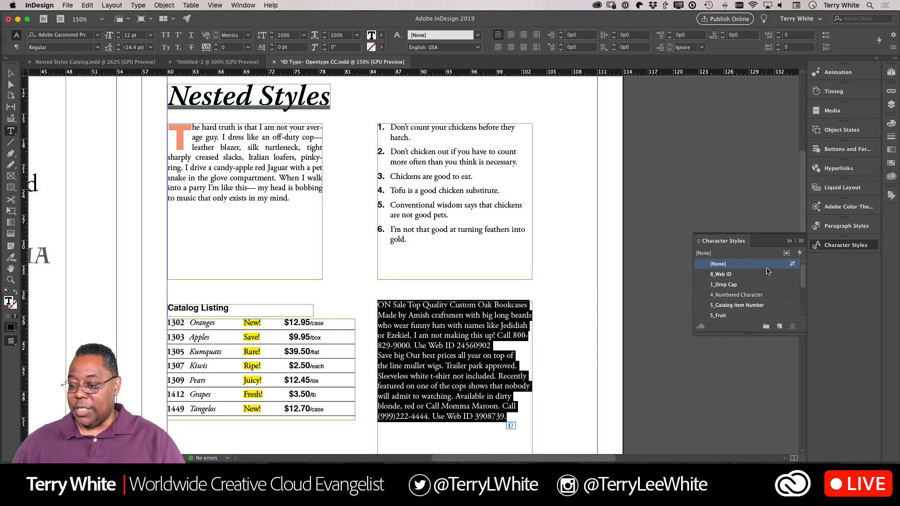
{"action": "left_click", "coordinate": [840, 226]}
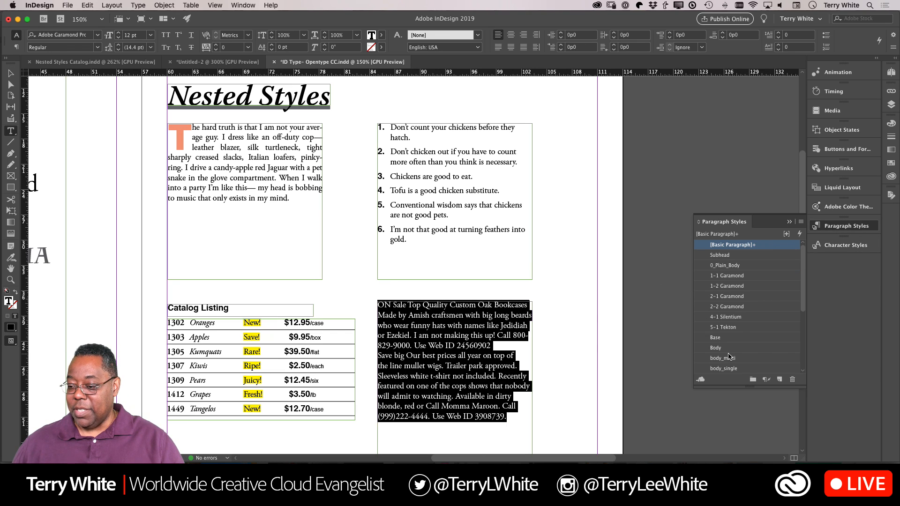
{"action": "scroll", "coordinate": [734, 359], "scroll_direction": "down", "scroll_amount": 5}
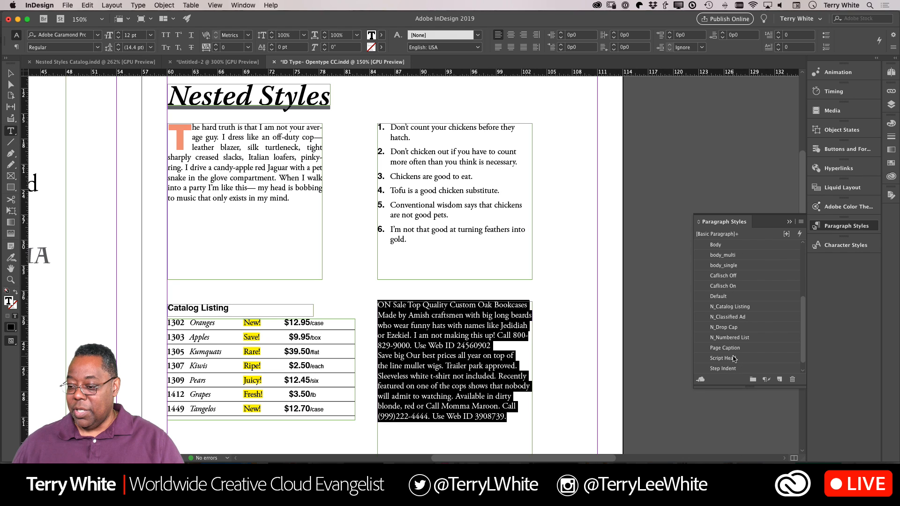
{"action": "left_click", "coordinate": [728, 318]}
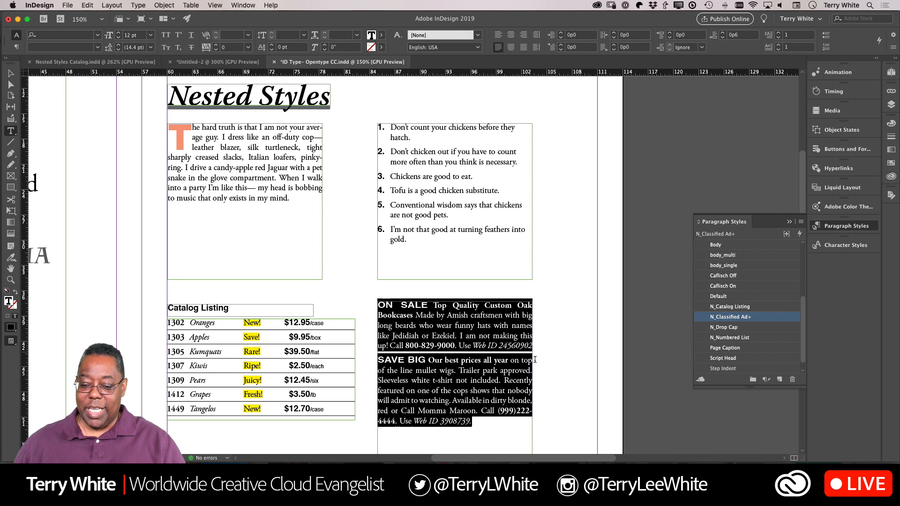
{"action": "left_click", "coordinate": [456, 337]}
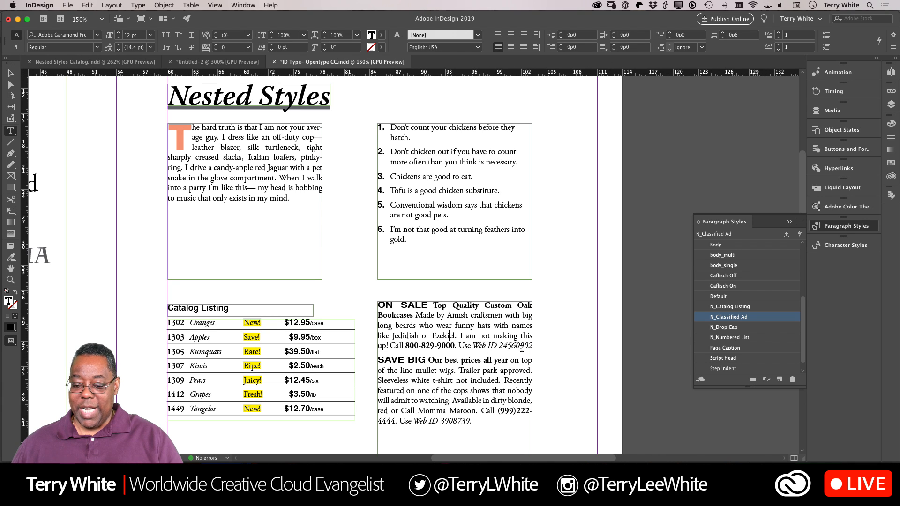
Step: Examine the N_Classified Ad paragraph style's nested entries from 8_Lead-in to 8_Phone Number, keeping the ad text in view
{"action": "double_click", "coordinate": [740, 320]}
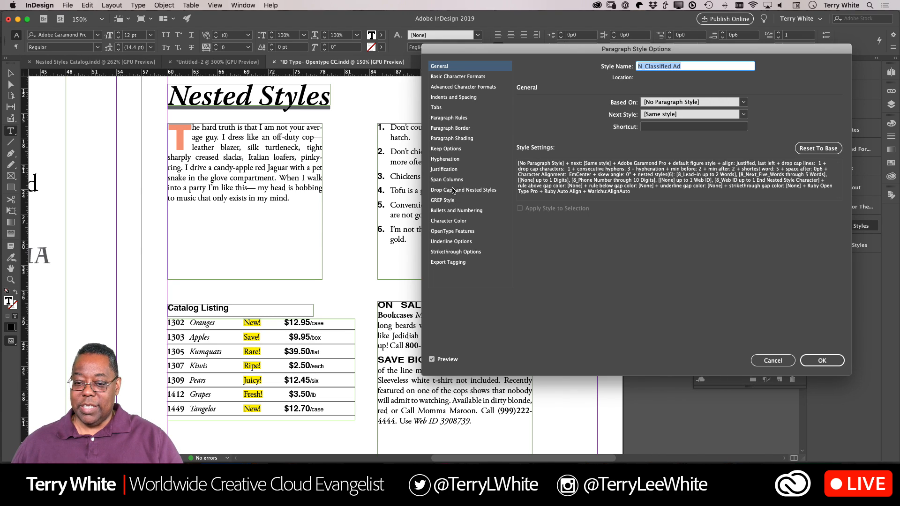
{"action": "left_click", "coordinate": [453, 190]}
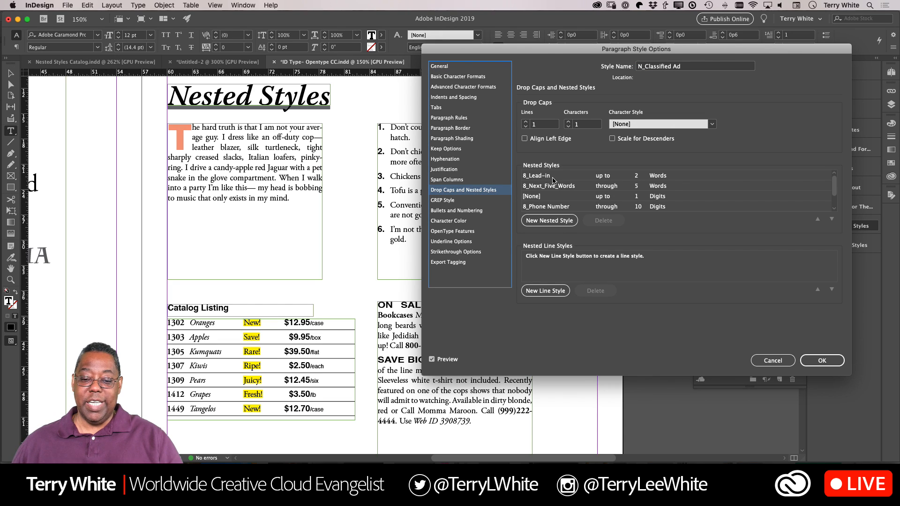
{"action": "left_click_drag", "start_coordinate": [505, 55], "coordinate": [593, 61]}
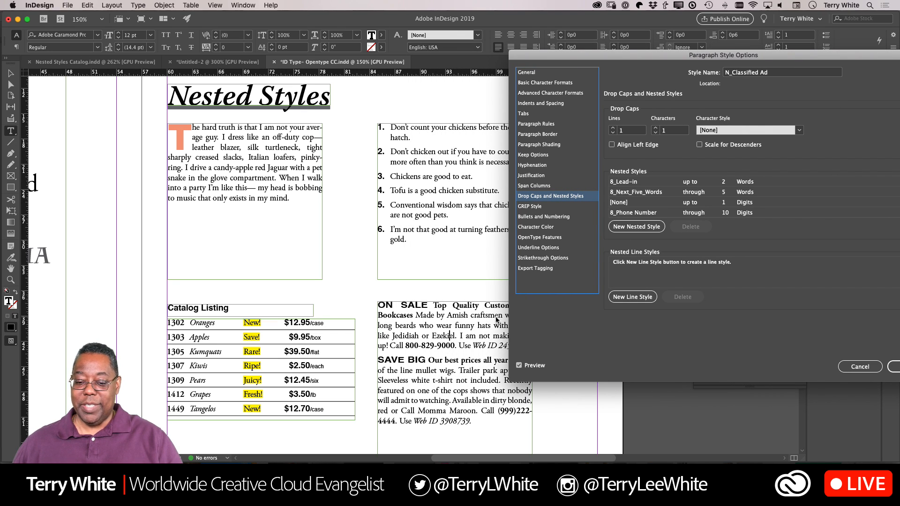
{"action": "left_click", "coordinate": [631, 193]}
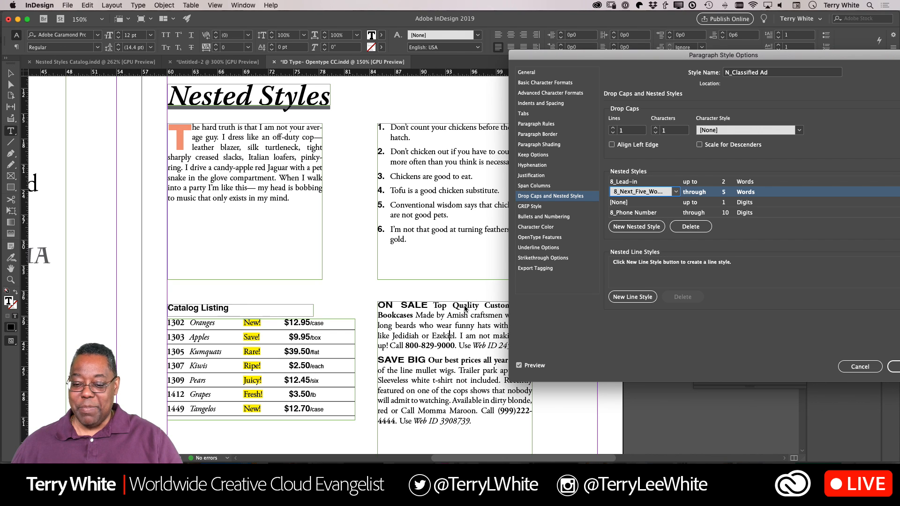
{"action": "left_click_drag", "start_coordinate": [576, 61], "coordinate": [614, 70]}
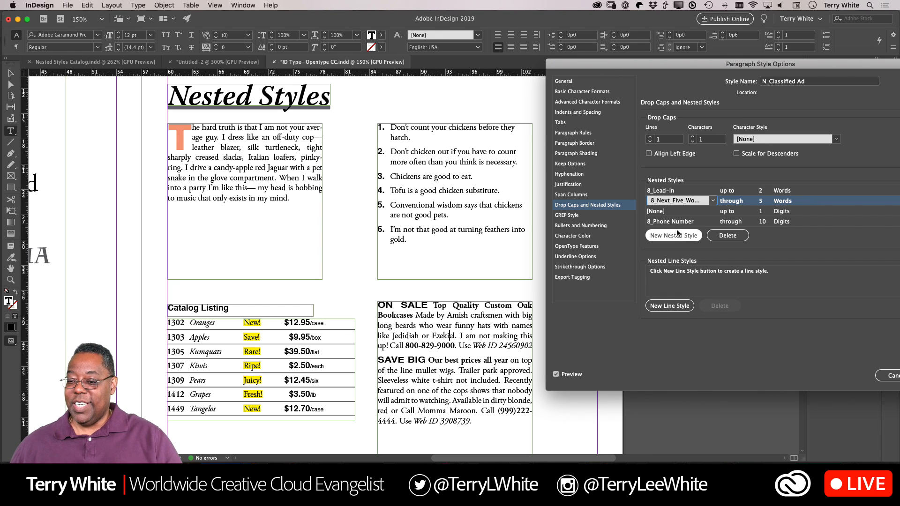
{"action": "left_click", "coordinate": [676, 211]}
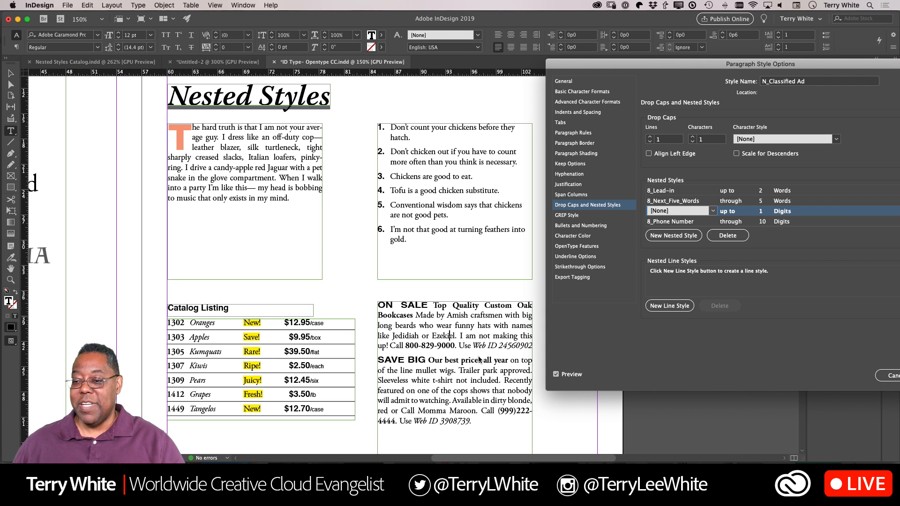
{"action": "left_click", "coordinate": [683, 222]}
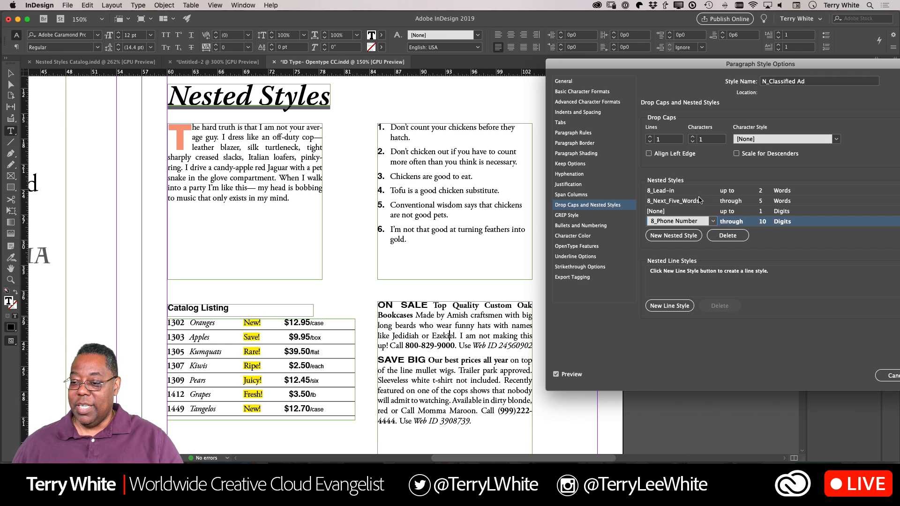
Step: Examine the N_Classified Ad paragraph style's remaining nested entries and the Web ID delimiter options, and close the style options without changes
{"action": "scroll", "coordinate": [701, 205], "scroll_direction": "down", "scroll_amount": 2}
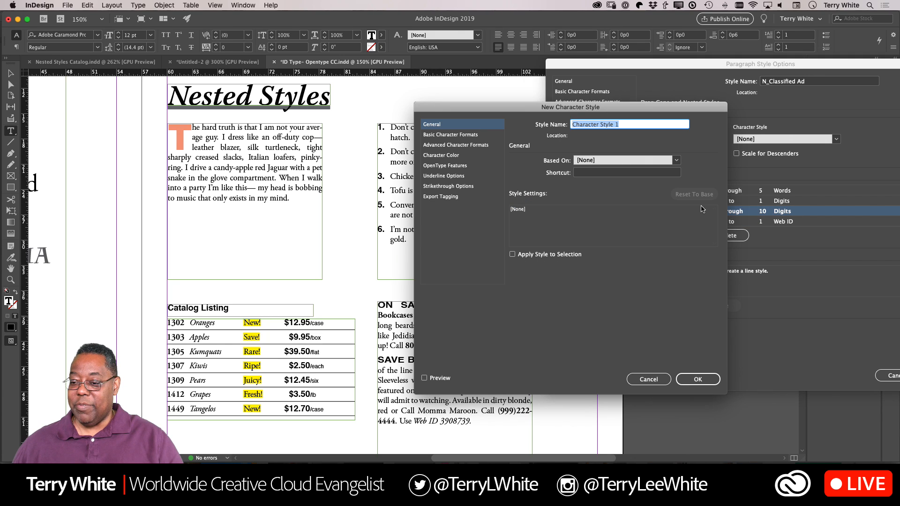
{"action": "left_click", "coordinate": [651, 380]}
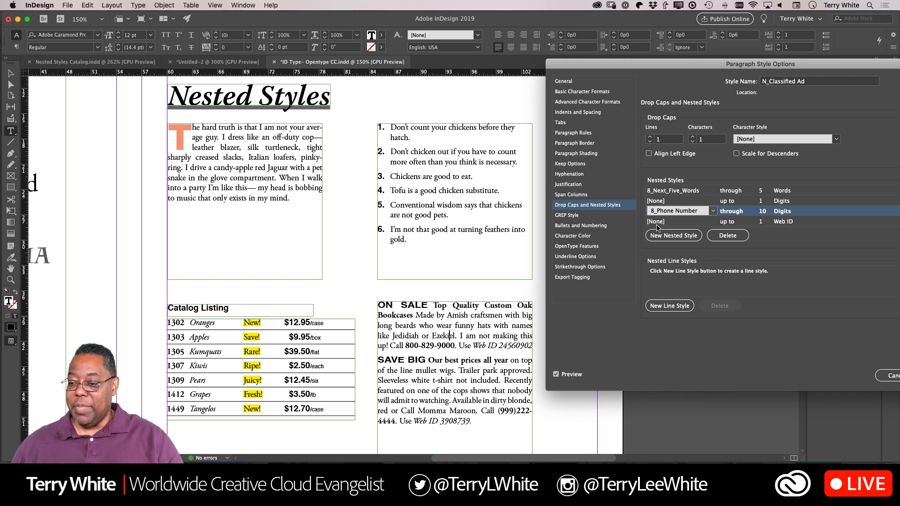
{"action": "scroll", "coordinate": [755, 225], "scroll_direction": "down", "scroll_amount": 1}
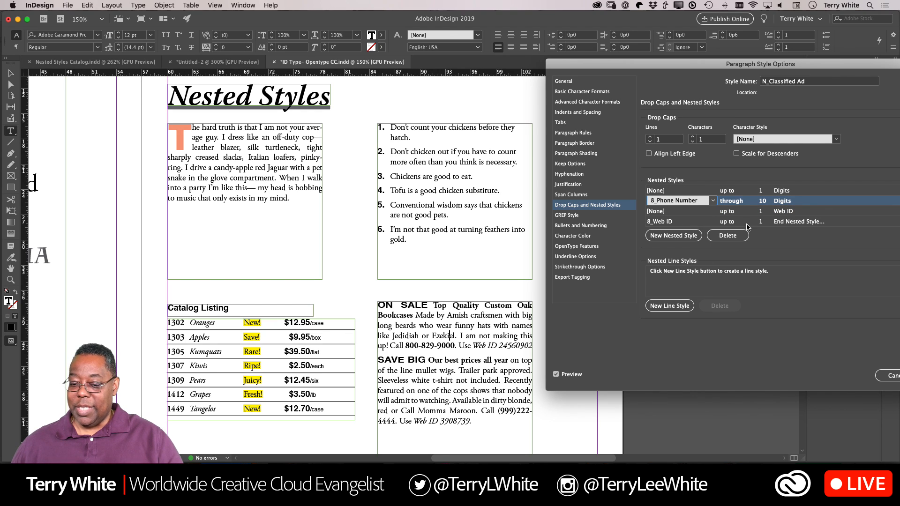
{"action": "left_click", "coordinate": [782, 211]}
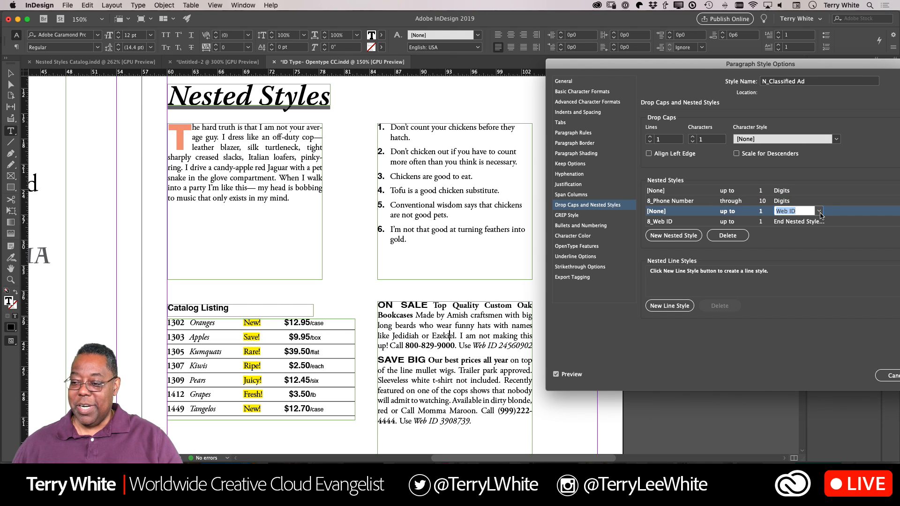
{"action": "left_click", "coordinate": [819, 211]}
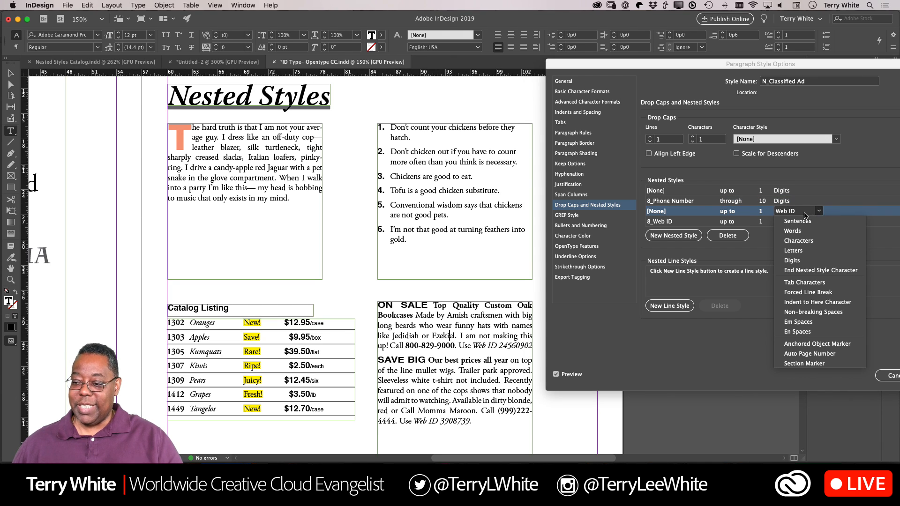
{"action": "left_click", "coordinate": [806, 216]}
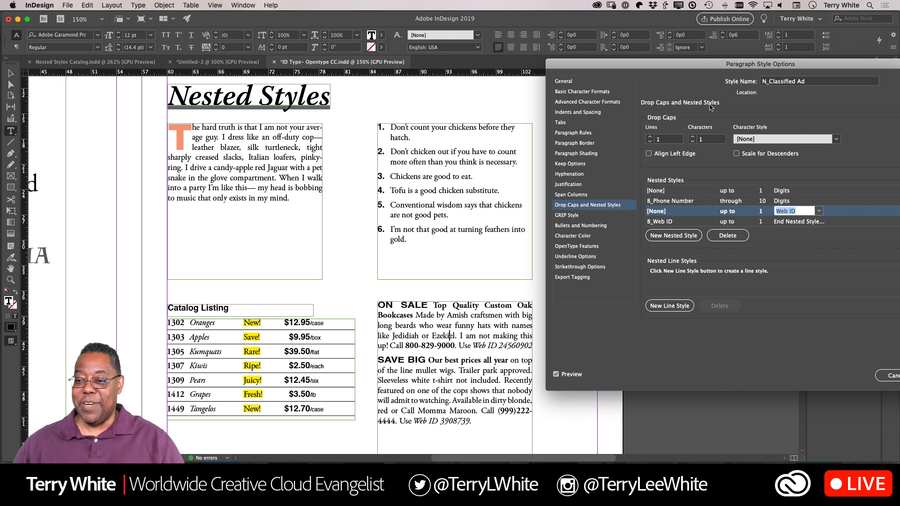
{"action": "left_click_drag", "start_coordinate": [699, 68], "coordinate": [558, 69]}
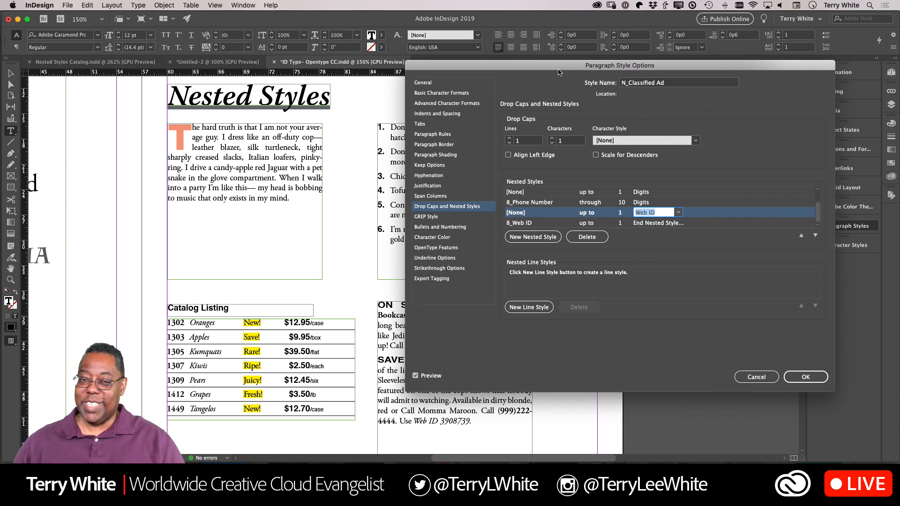
{"action": "left_click", "coordinate": [805, 377]}
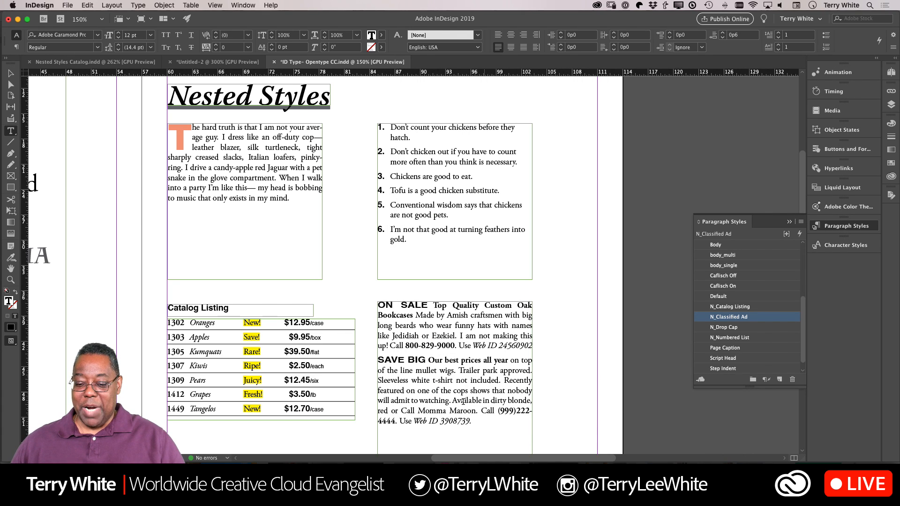
Step: Try setting the word "Use" before the second classified ad's Web ID in Italic, undo the change and deselect the word
{"action": "double_click", "coordinate": [406, 422]}
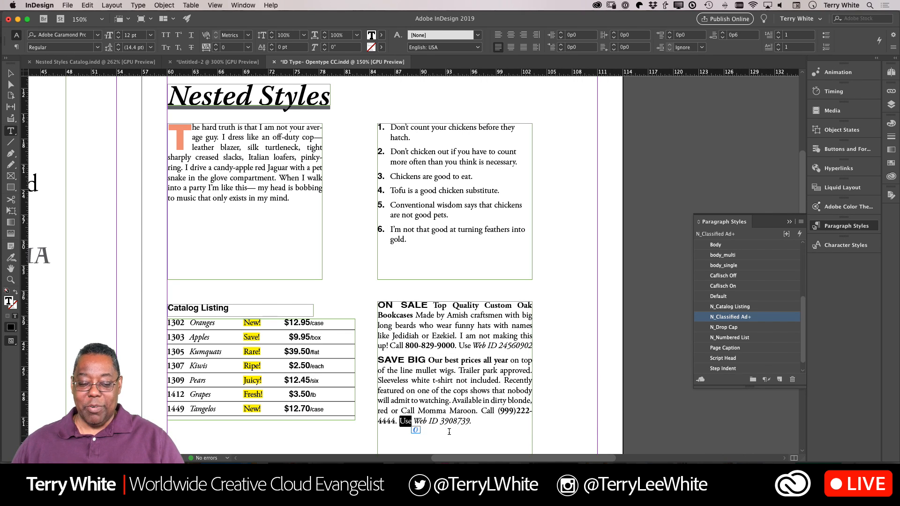
{"action": "left_click", "coordinate": [97, 48]}
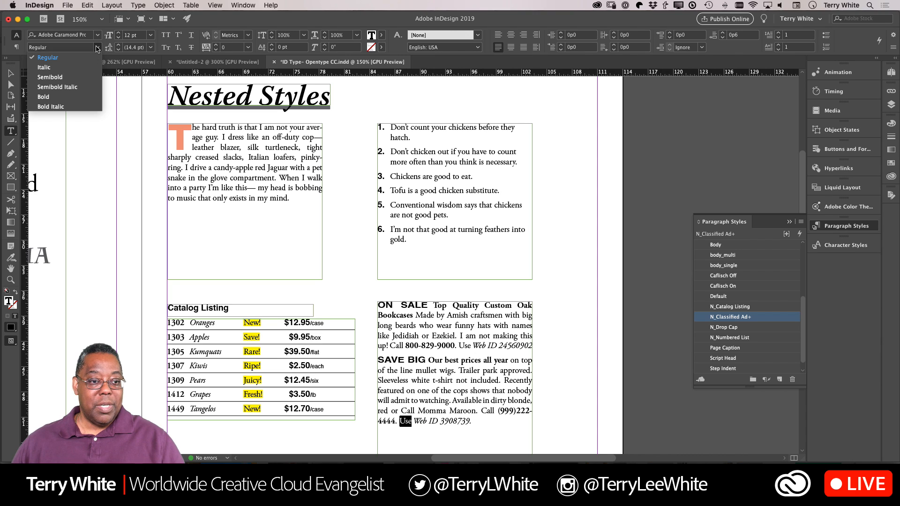
{"action": "left_click", "coordinate": [77, 71]}
{"action": "left_click", "coordinate": [443, 382]}
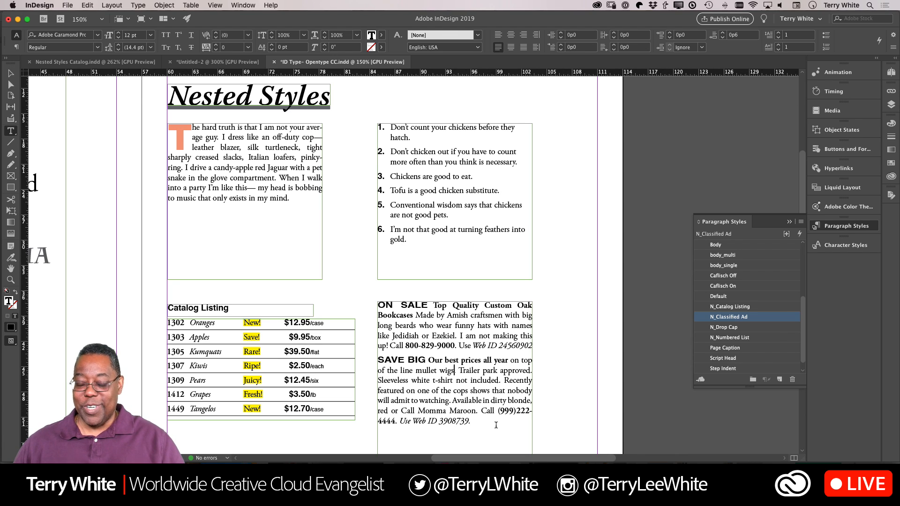
{"action": "key", "text": "super+z"}
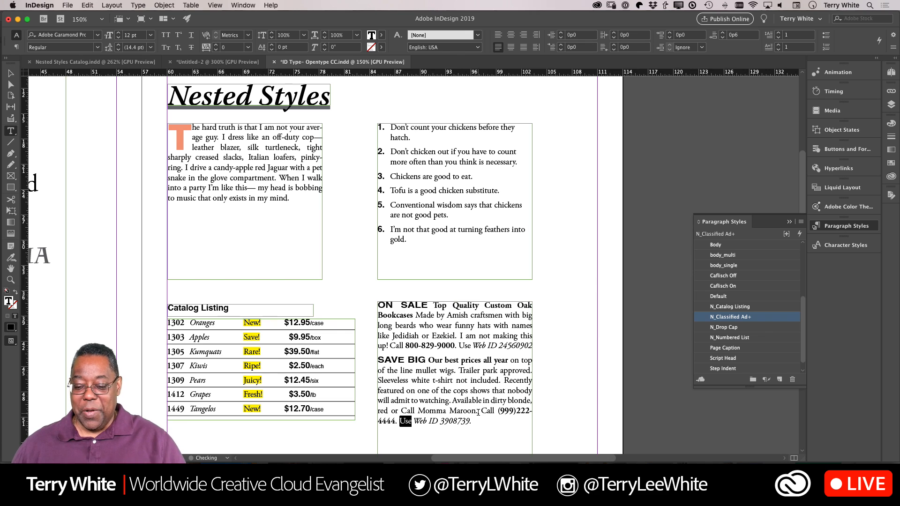
{"action": "left_click", "coordinate": [476, 408]}
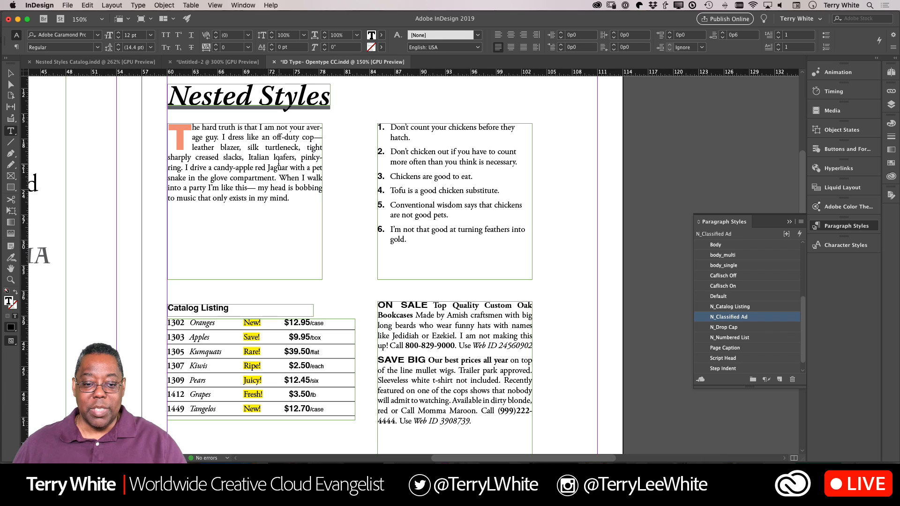
Step: Turn off hyphenation in the N_Drop Cap paragraph style used by the opening paragraph, and check its drop cap settings
{"action": "left_click", "coordinate": [316, 201]}
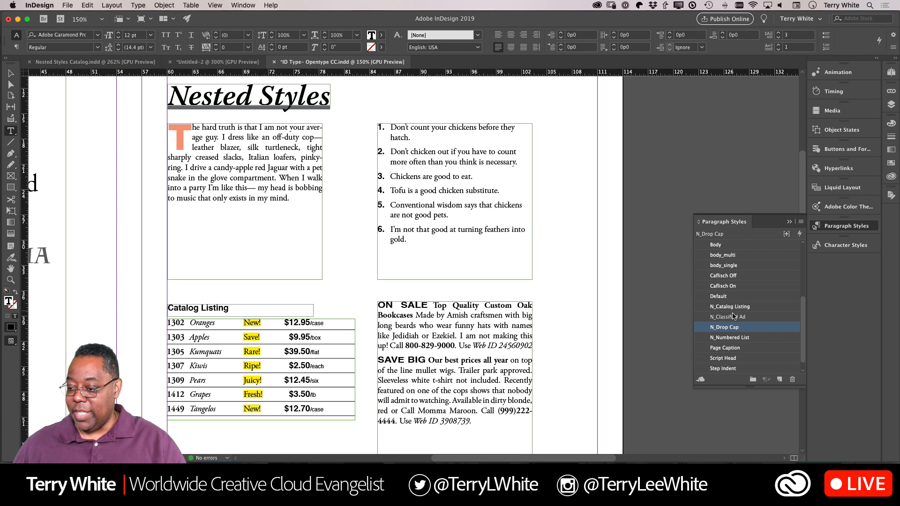
{"action": "double_click", "coordinate": [738, 327]}
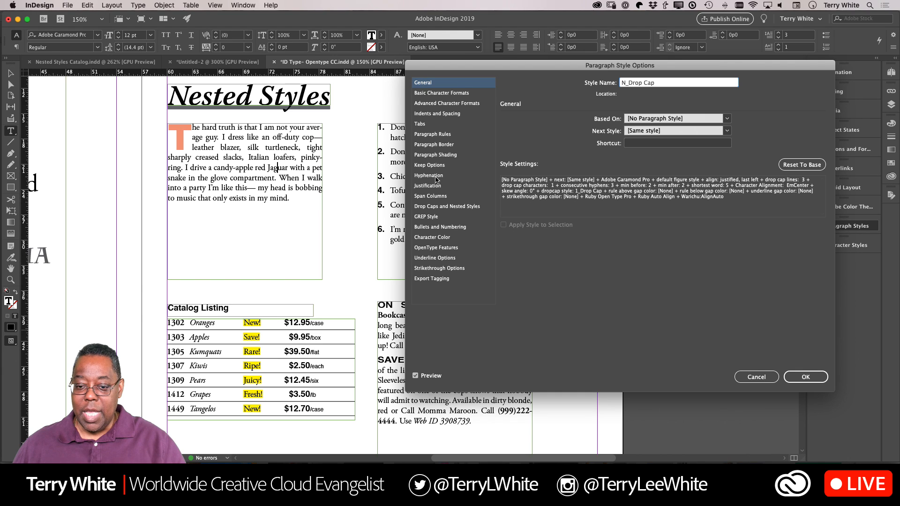
{"action": "left_click", "coordinate": [431, 177]}
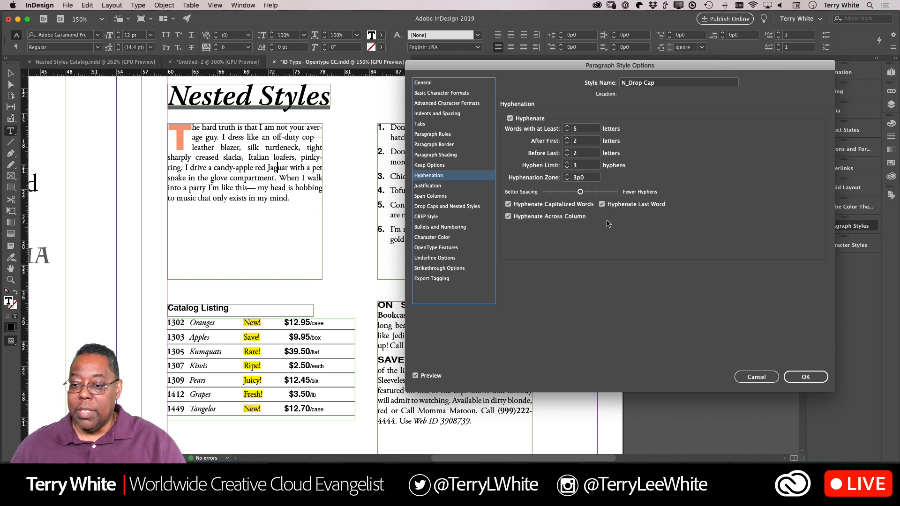
{"action": "left_click", "coordinate": [510, 118]}
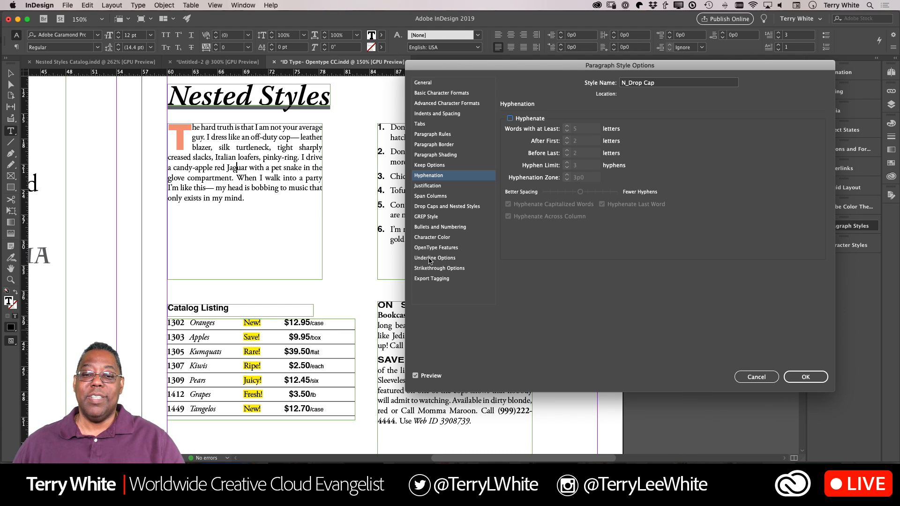
{"action": "left_click", "coordinate": [427, 208]}
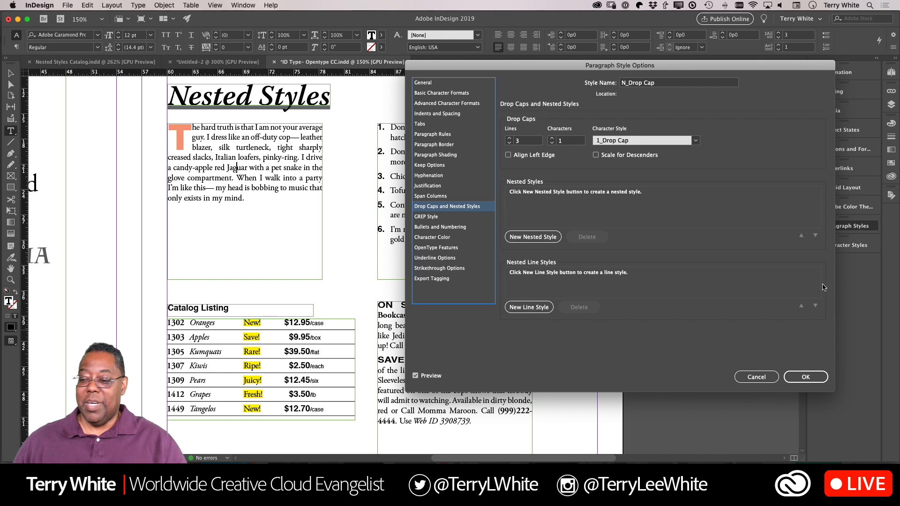
{"action": "left_click", "coordinate": [793, 378]}
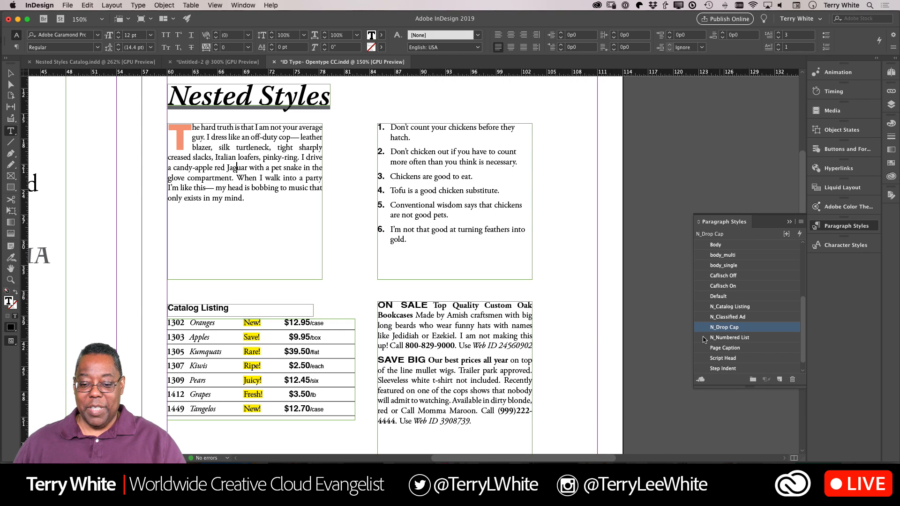